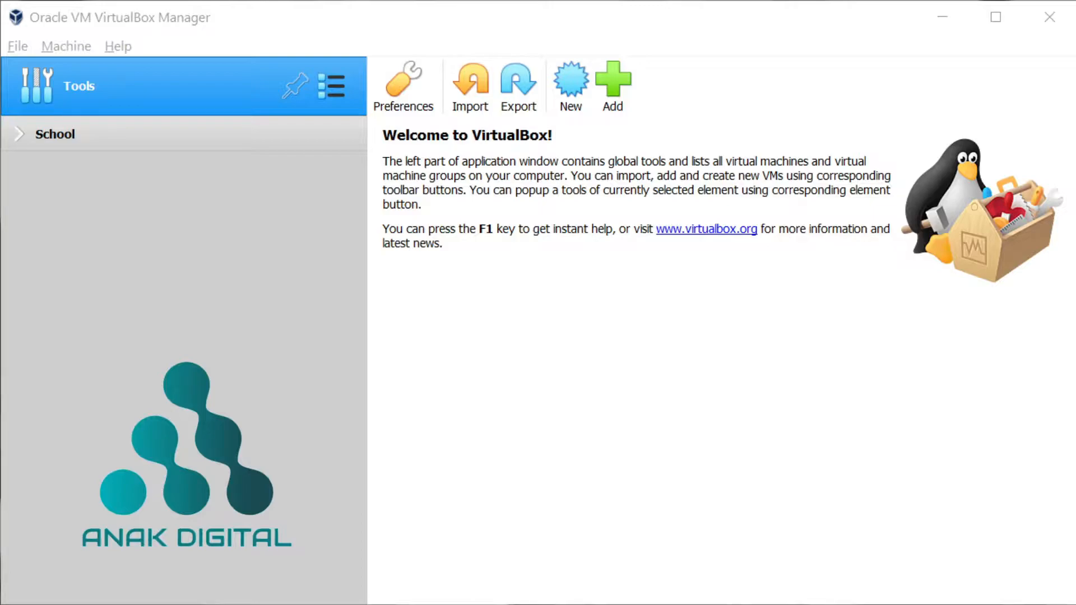
- Start a new virtual machine named anakdigital_debian with version Debian (64-bit)
left_click(933, 182)
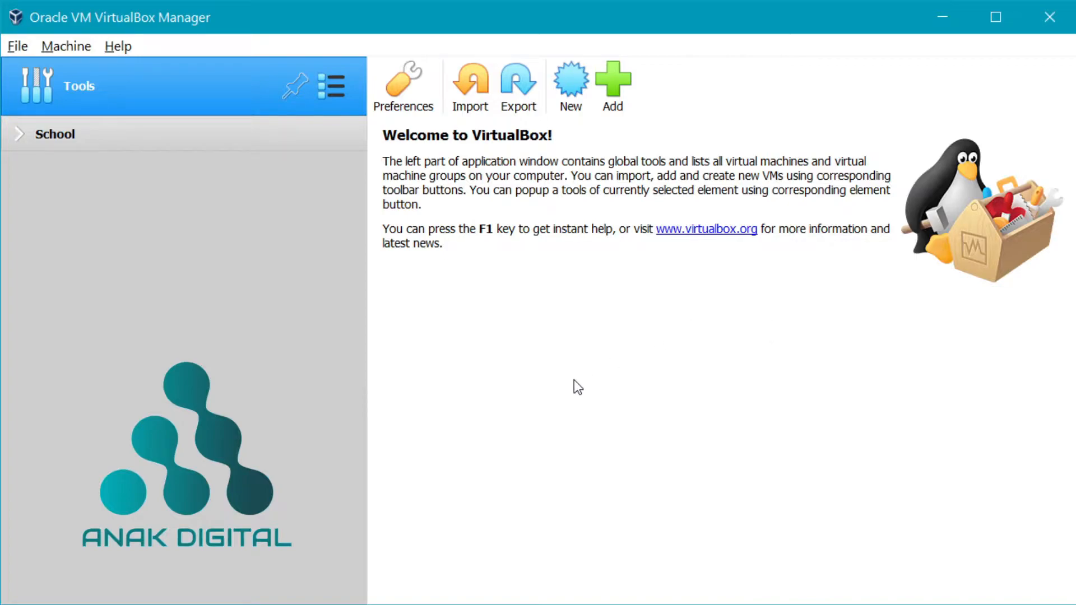
left_click(571, 82)
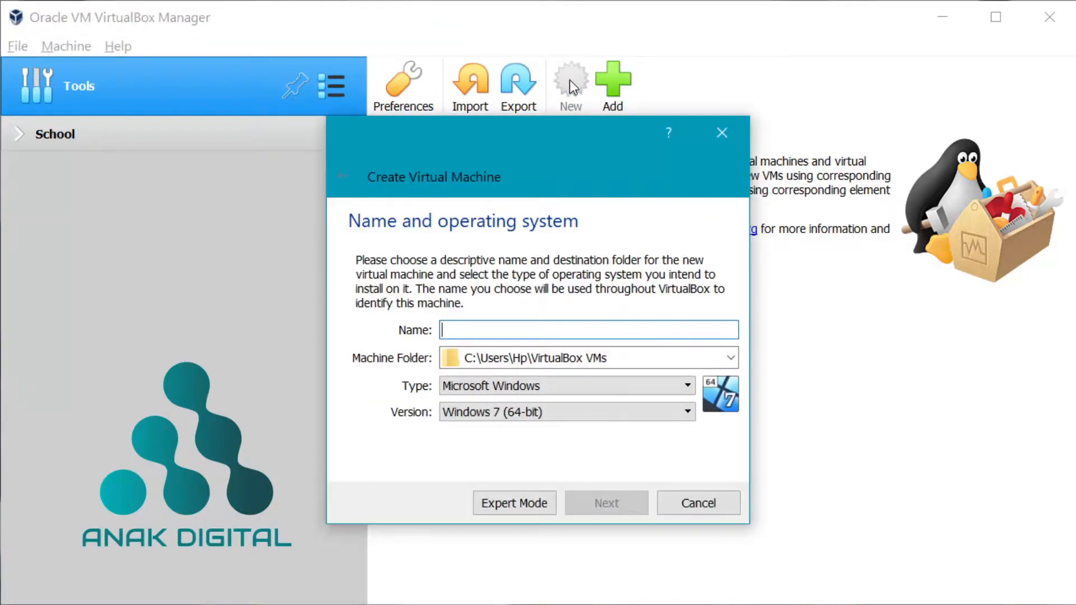
left_click_drag(533, 130, 589, 146)
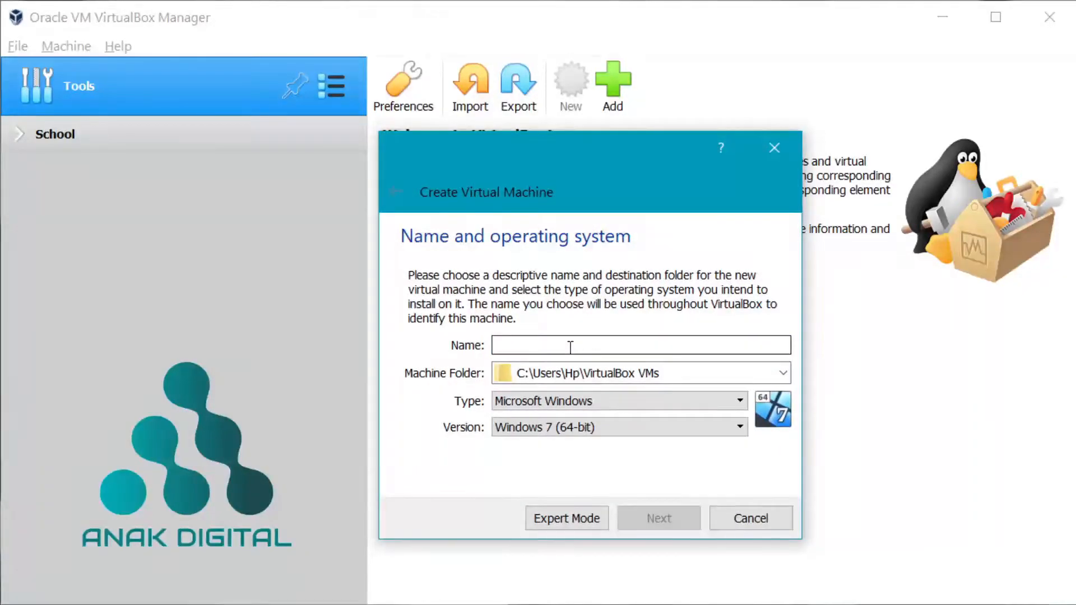
type("anak")
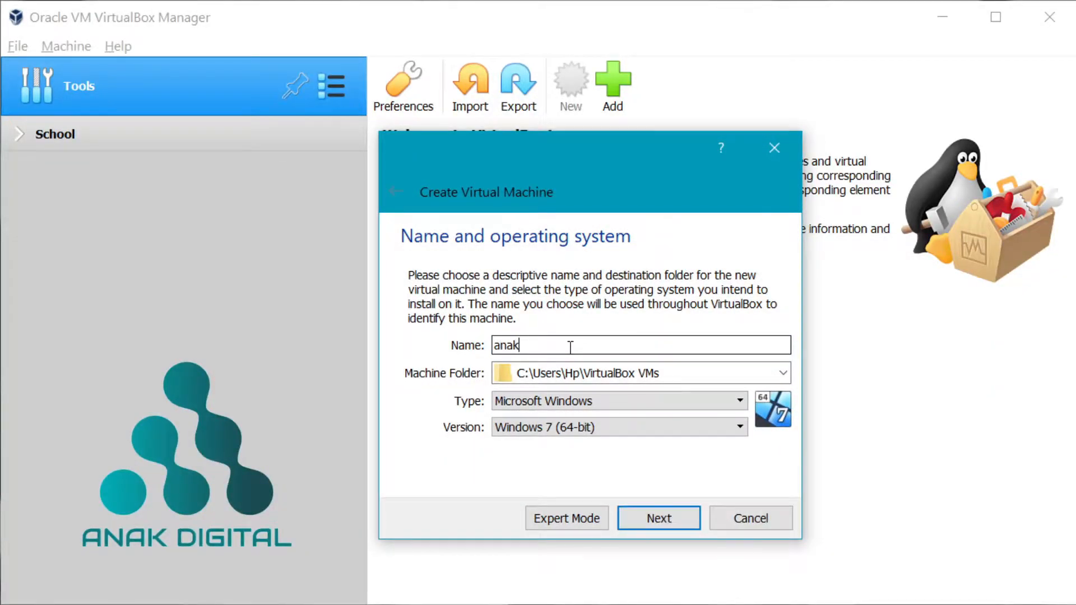
type("digital_debian")
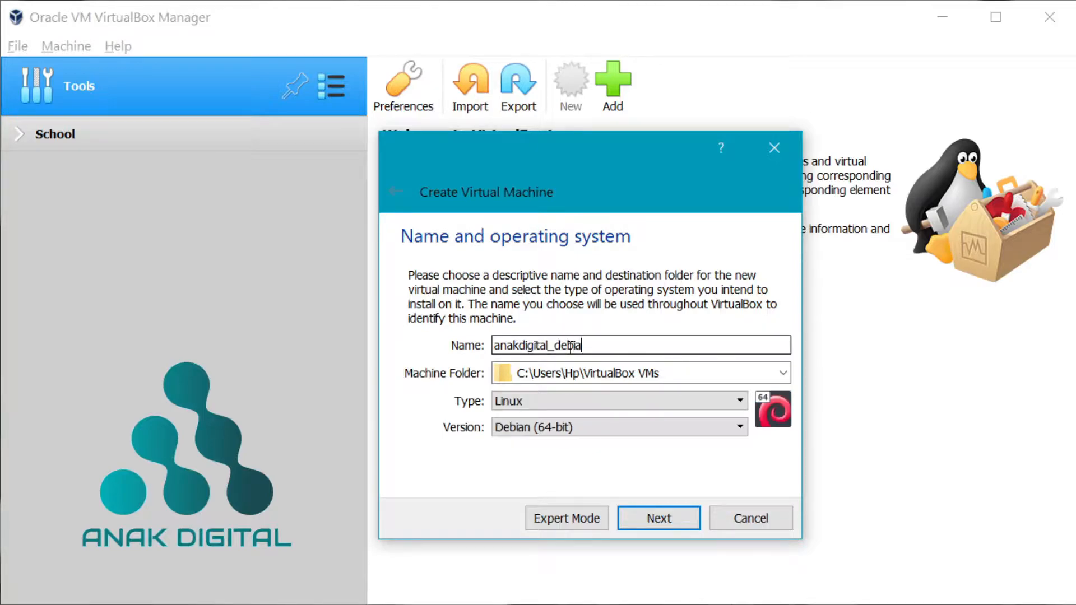
left_click(581, 423)
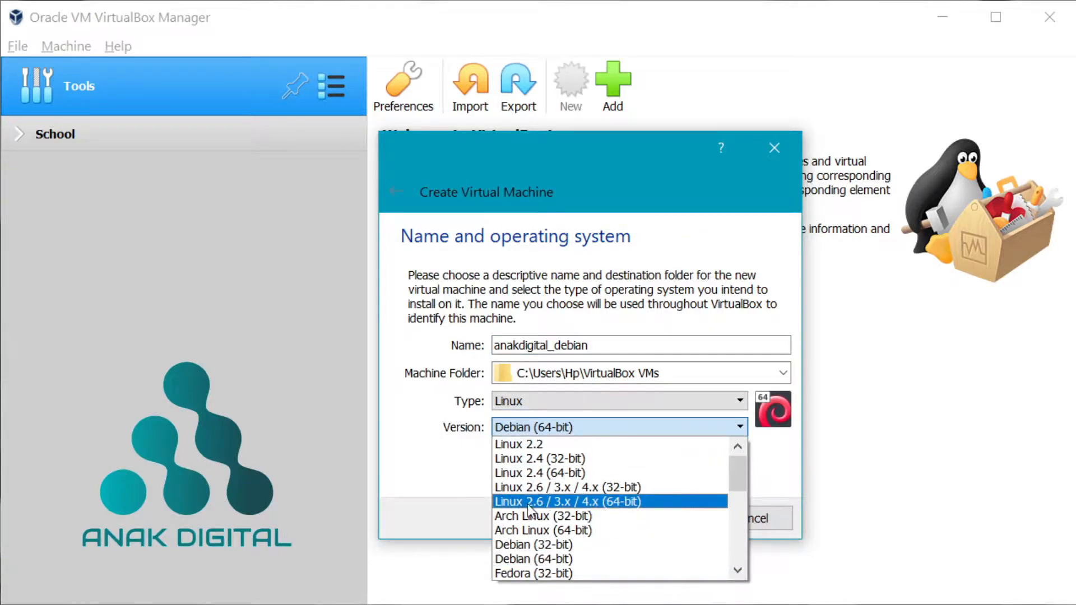
left_click(542, 560)
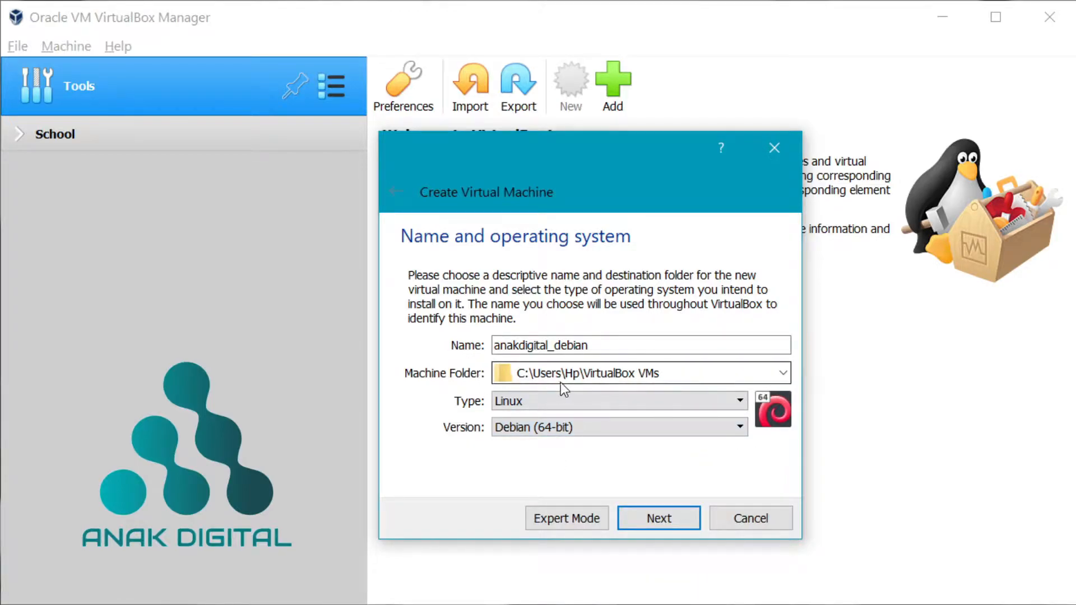
- Set the machine folder to the DATA (D:) drive
left_click(787, 374)
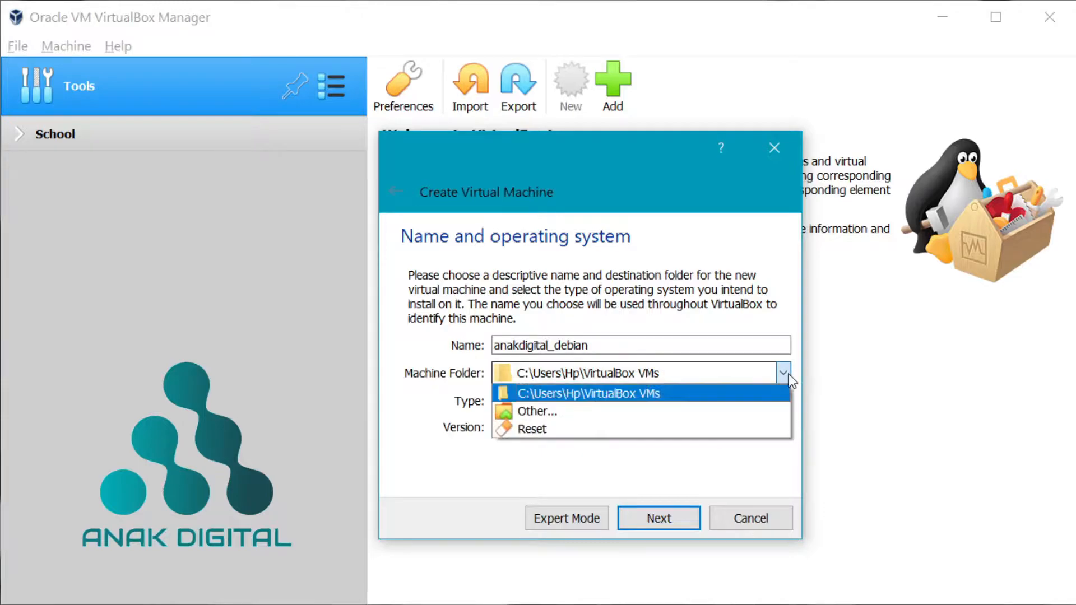
left_click(716, 411)
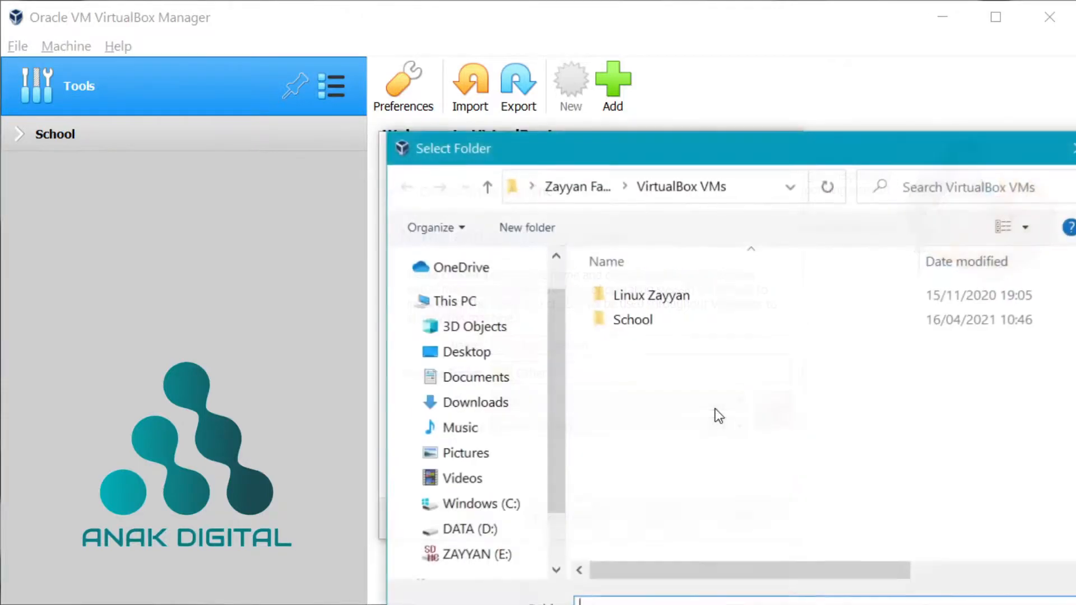
left_click_drag(548, 155, 522, 86)
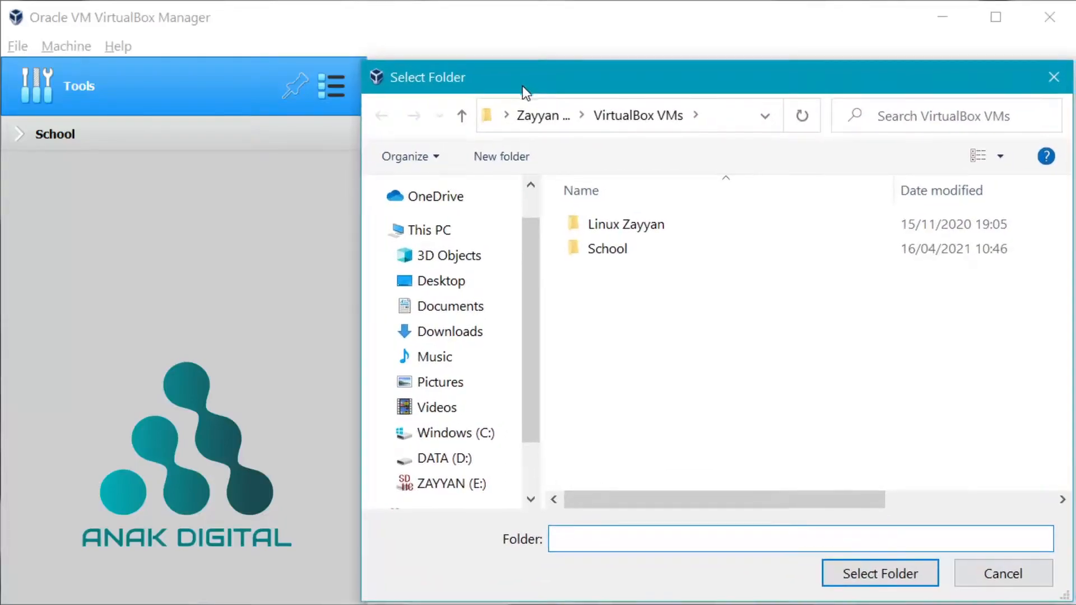
left_click(451, 457)
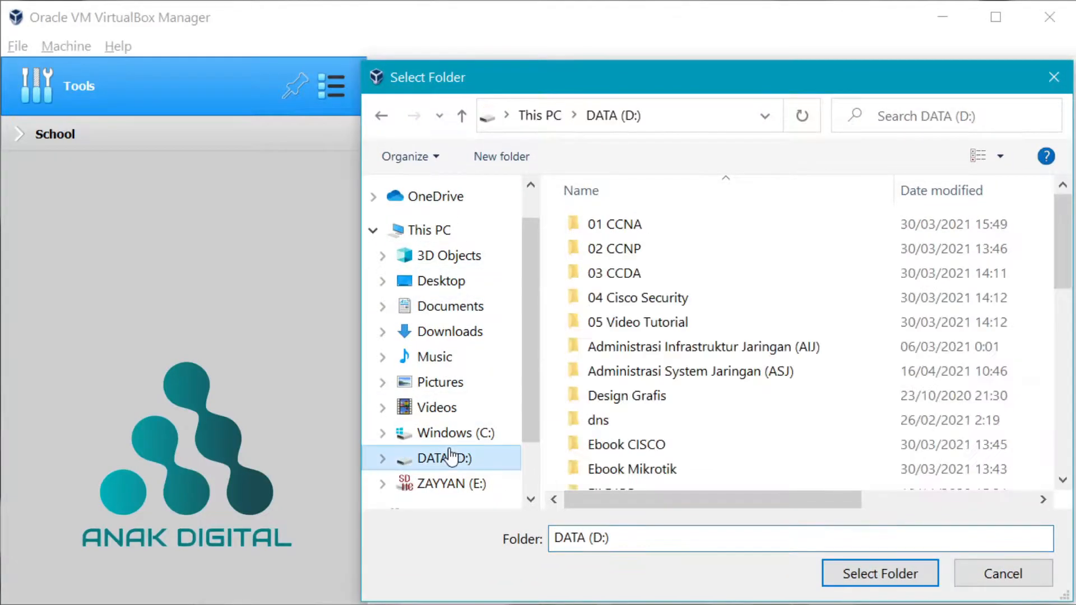
left_click(829, 571)
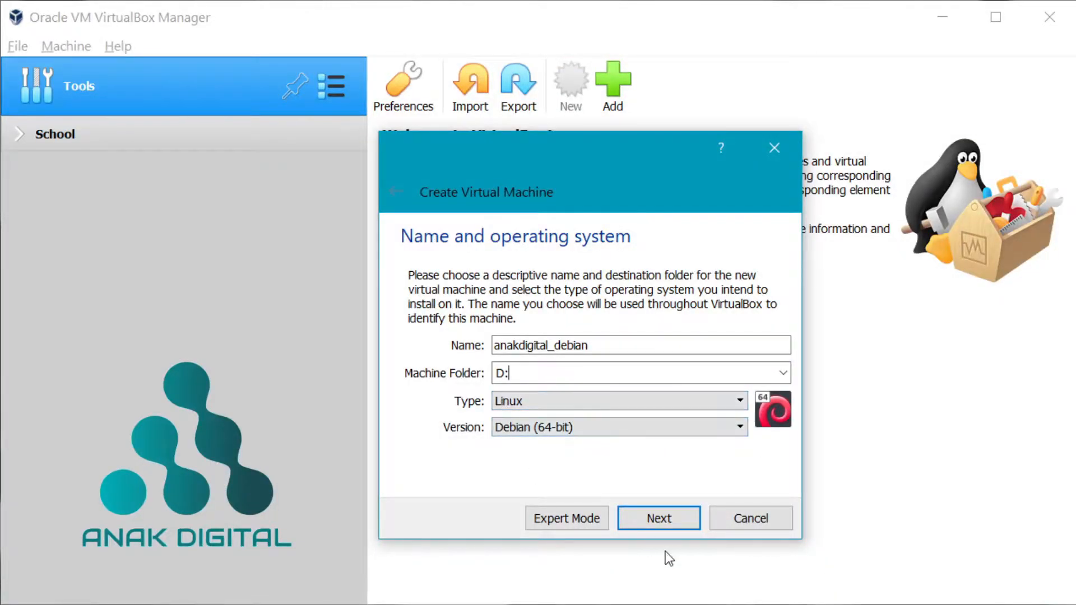
- Keep 1024 MB of memory and create a new VDI virtual hard disk
left_click(664, 519)
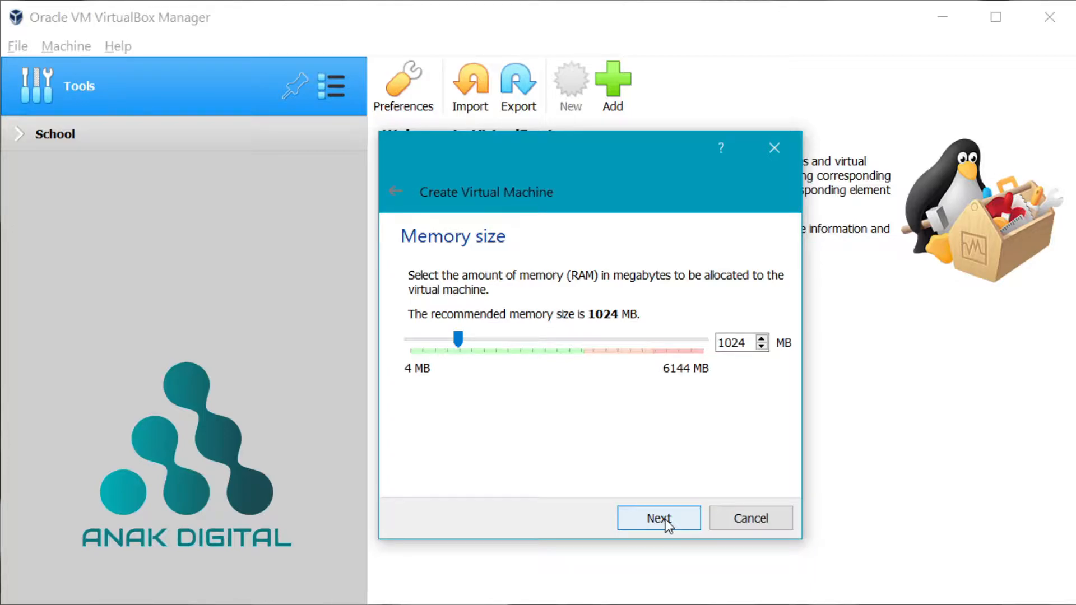
left_click(659, 518)
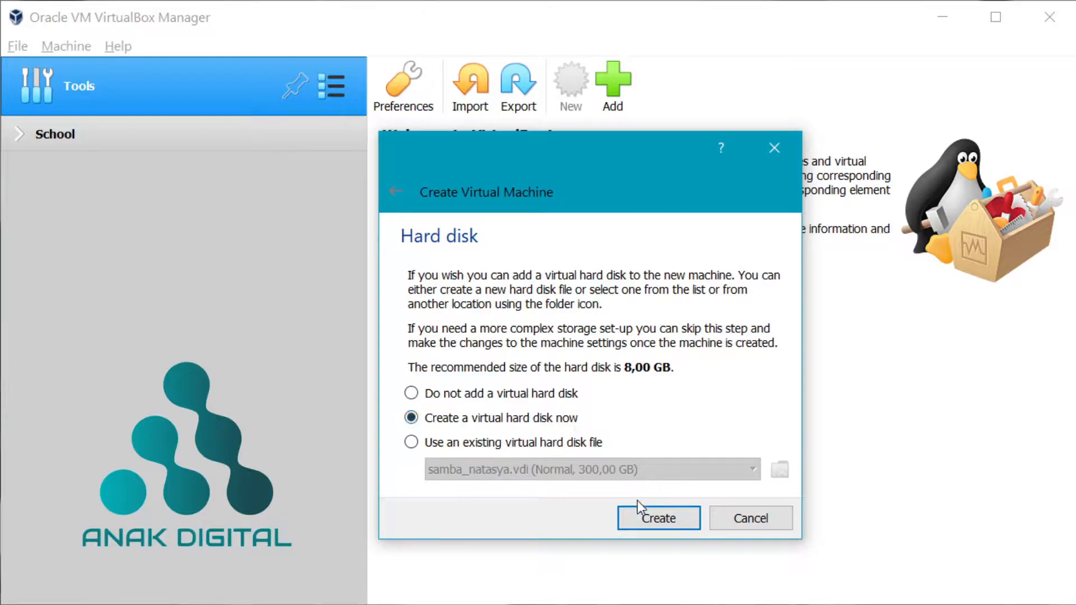
left_click(635, 525)
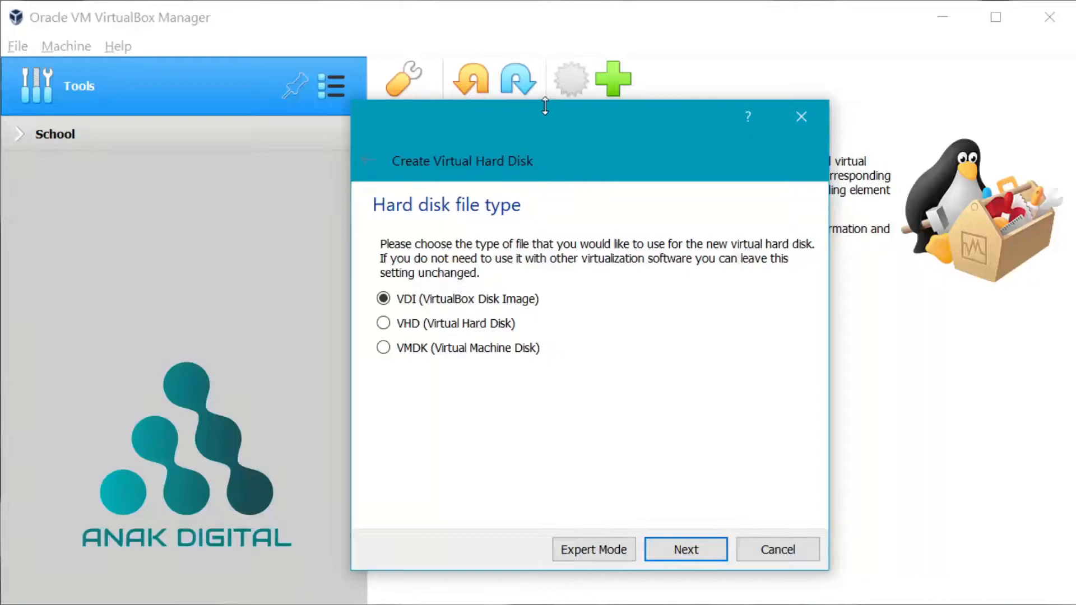
left_click_drag(544, 116, 564, 120)
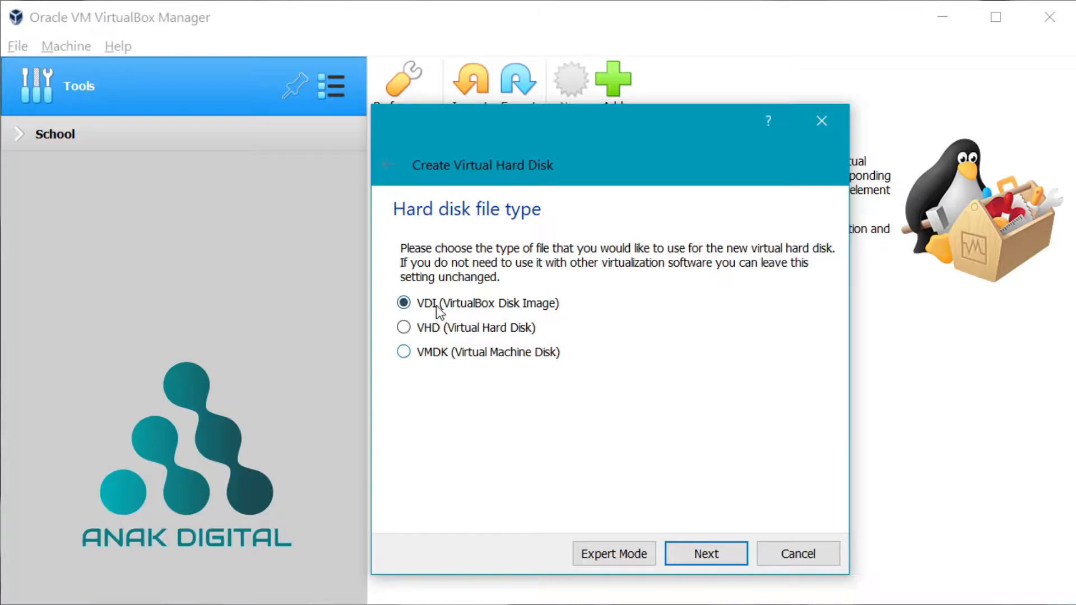
left_click(689, 557)
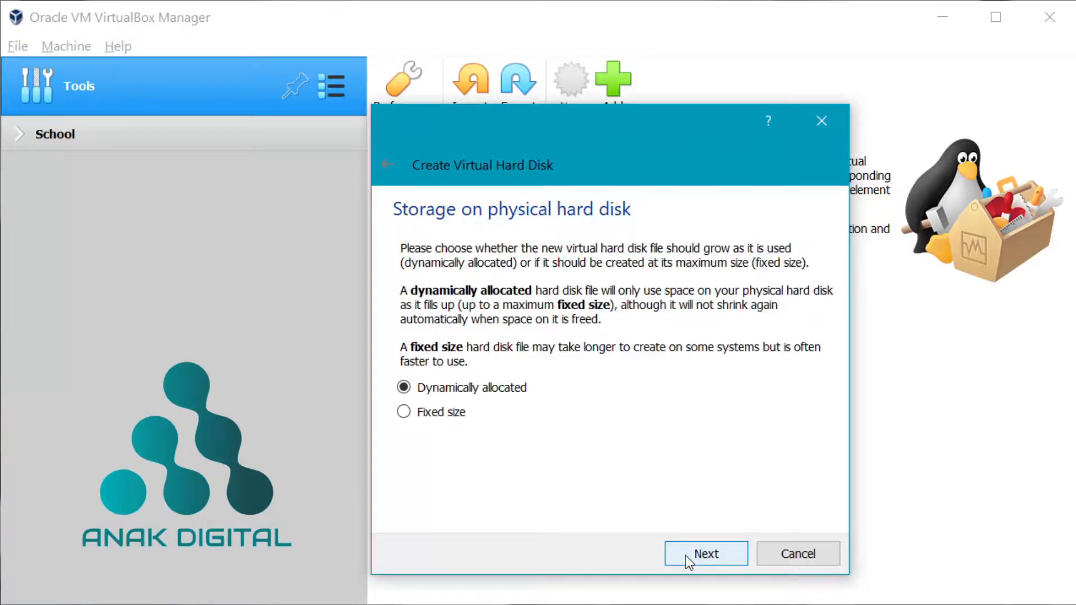
- Keep the disk dynamically allocated, change its size from 8,00 to 200 GB, and create it
left_click(688, 556)
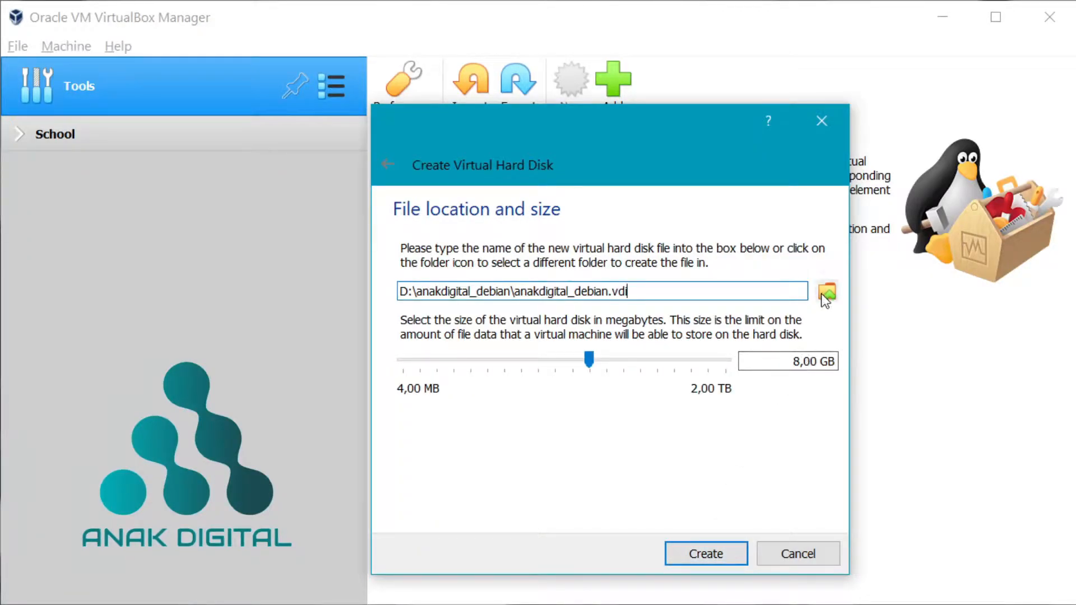
left_click_drag(817, 362, 772, 354)
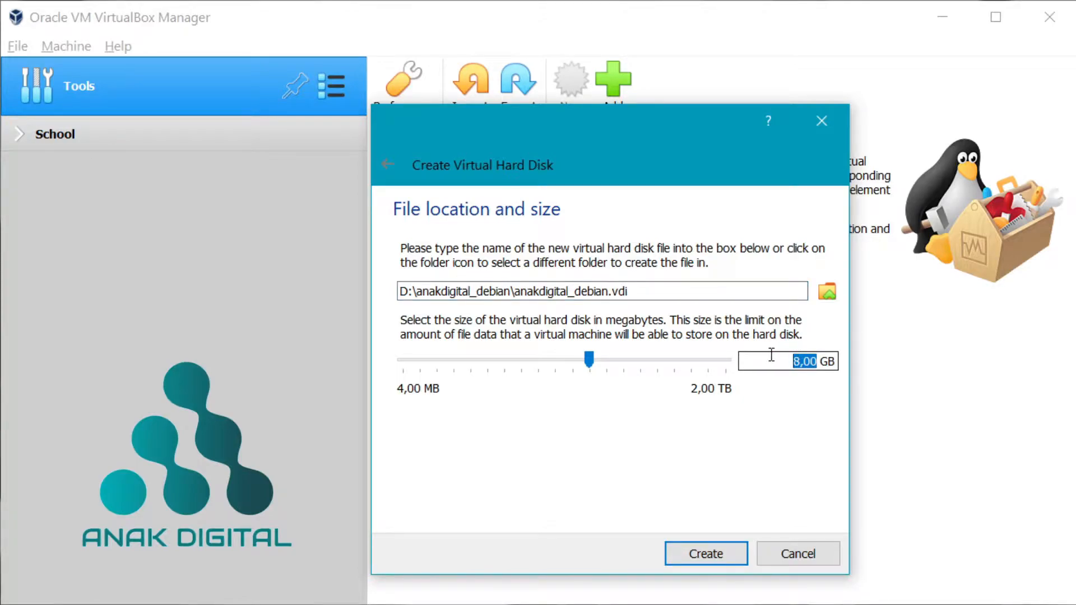
type("200")
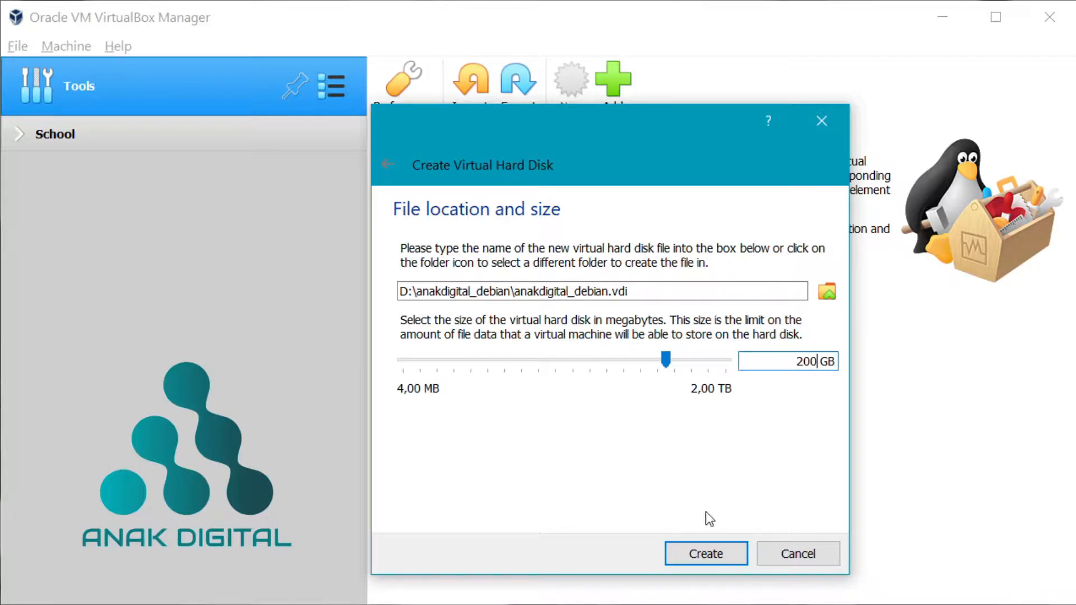
left_click(705, 555)
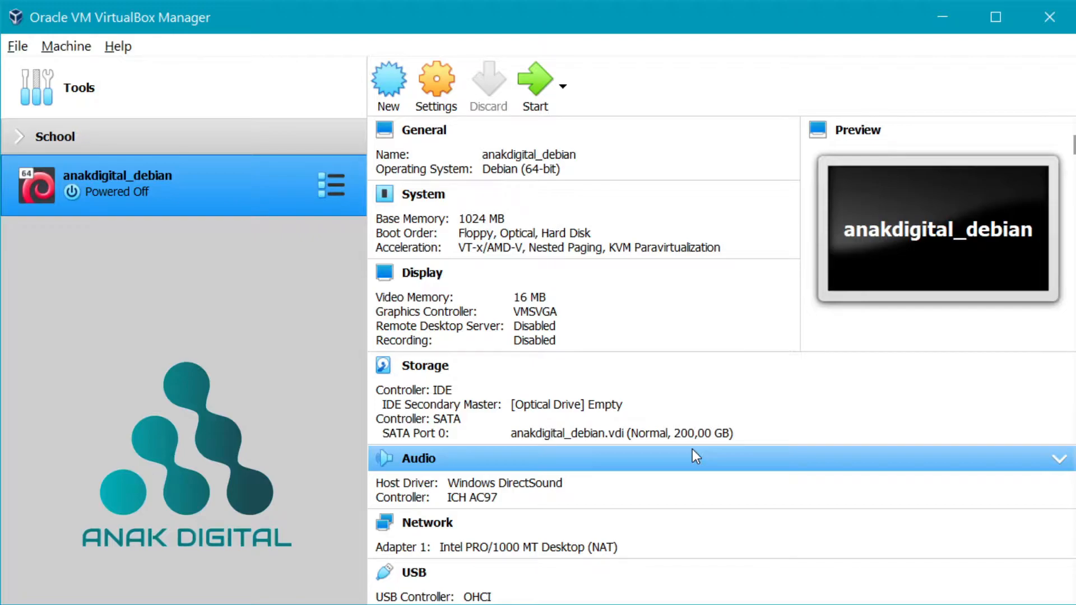
- Set Network Adapter 1 to Bridged Adapter on the Realtek RTL8821CE 802.11ac PCIe Adapter
left_click(439, 93)
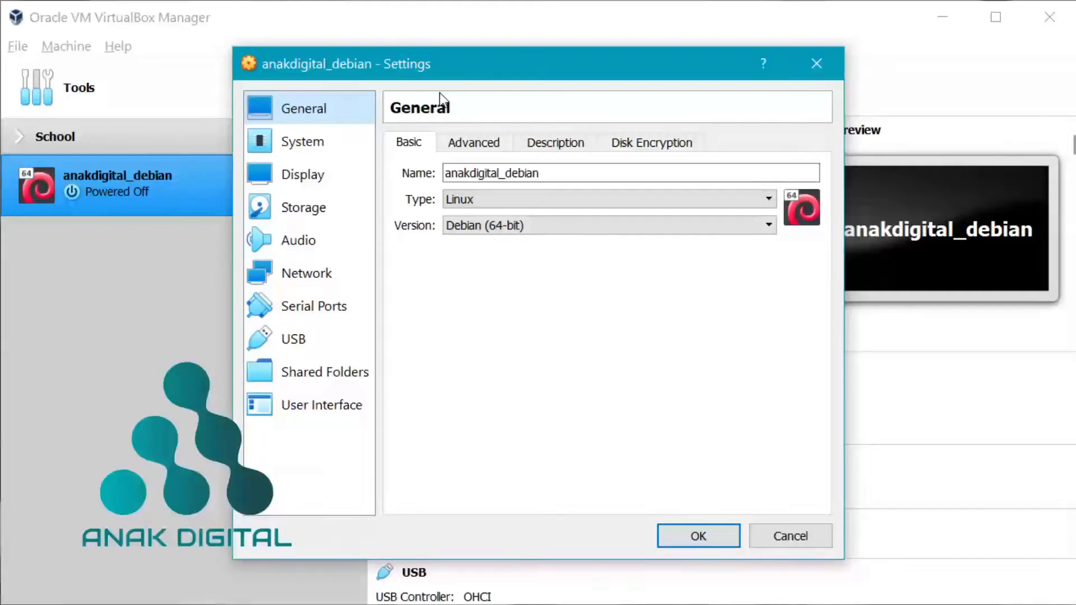
left_click_drag(446, 66, 584, 61)
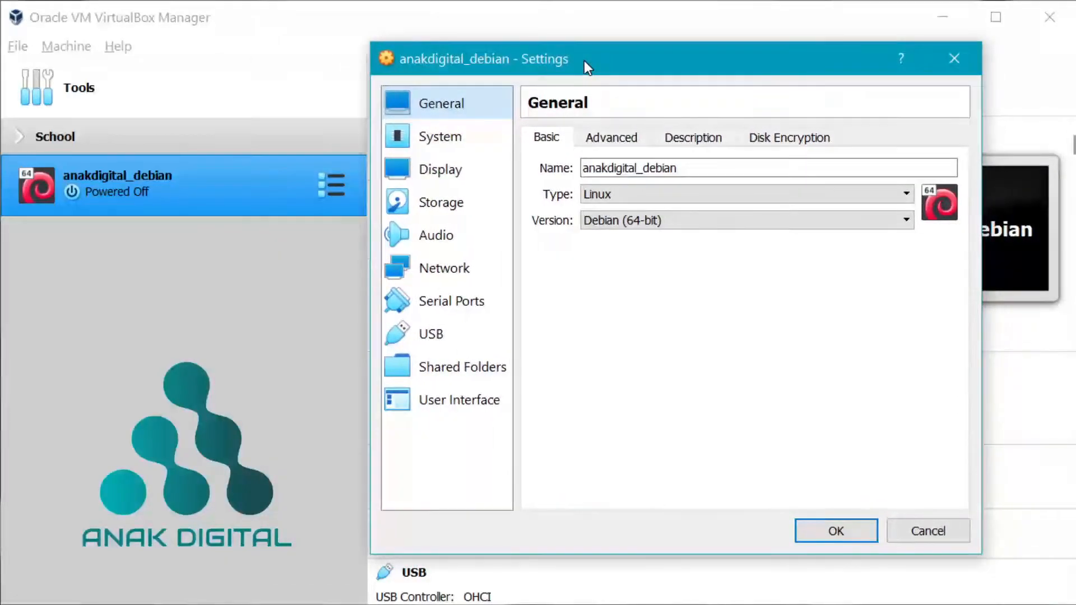
left_click(422, 272)
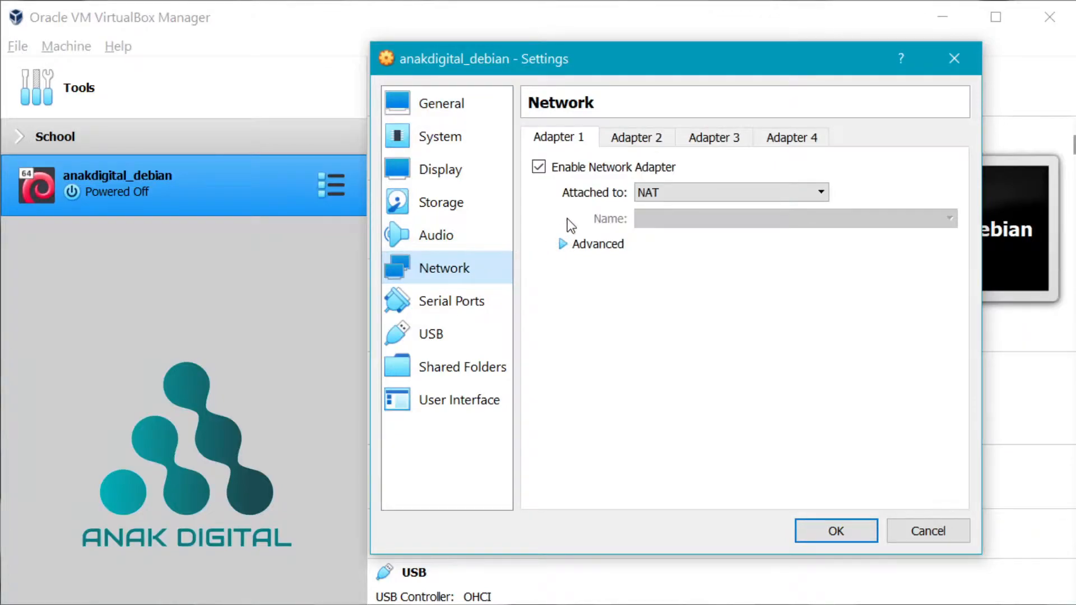
left_click(641, 193)
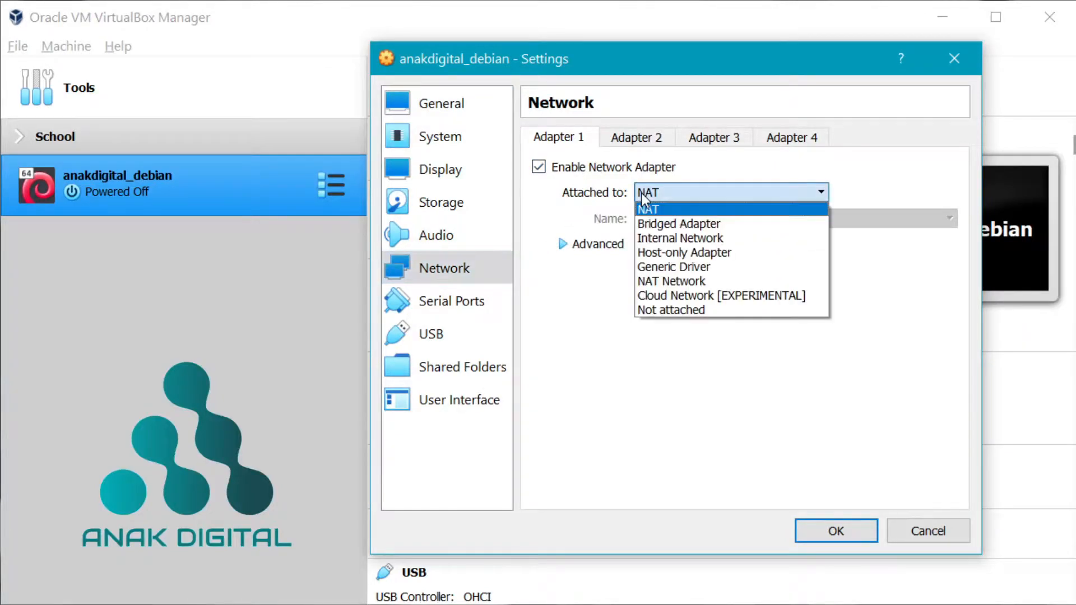
left_click(671, 223)
left_click(668, 225)
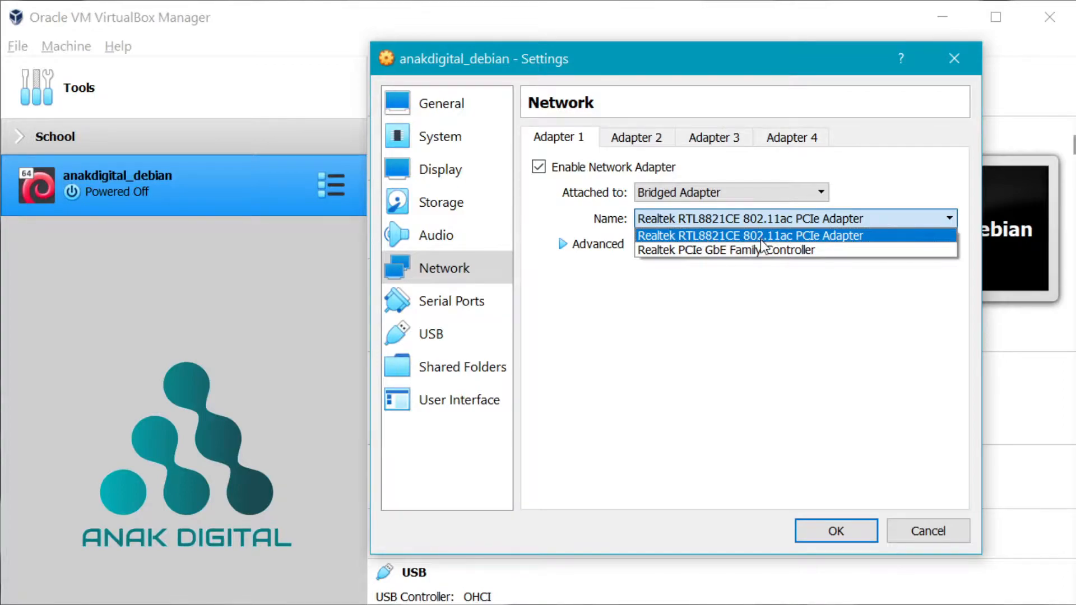
left_click(826, 236)
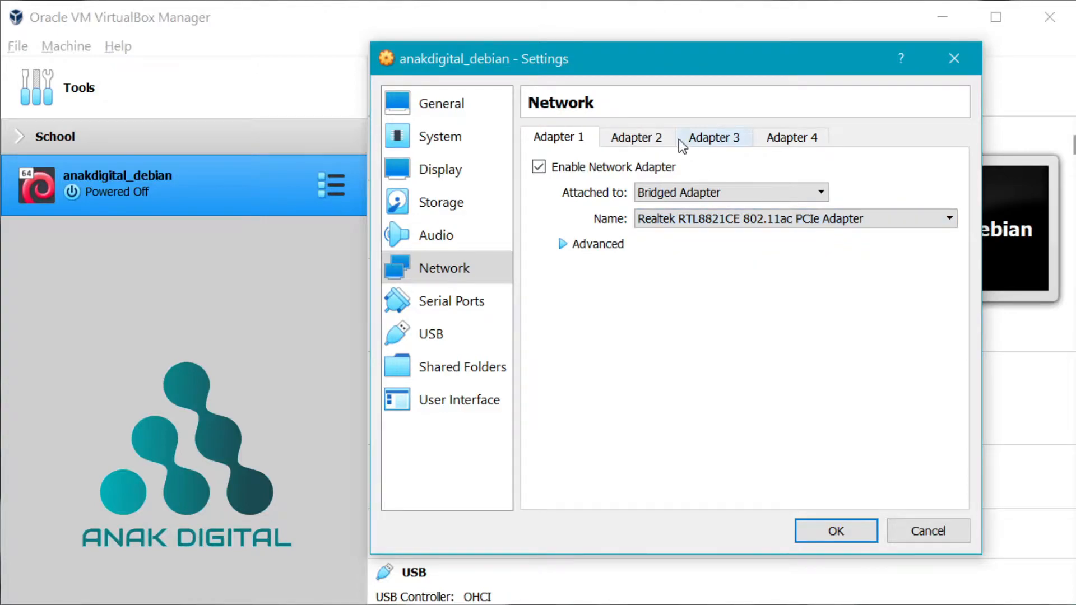
- Enable Adapter 2 as Host-only Adapter with promiscuous mode Allow All, and save the settings
left_click(638, 141)
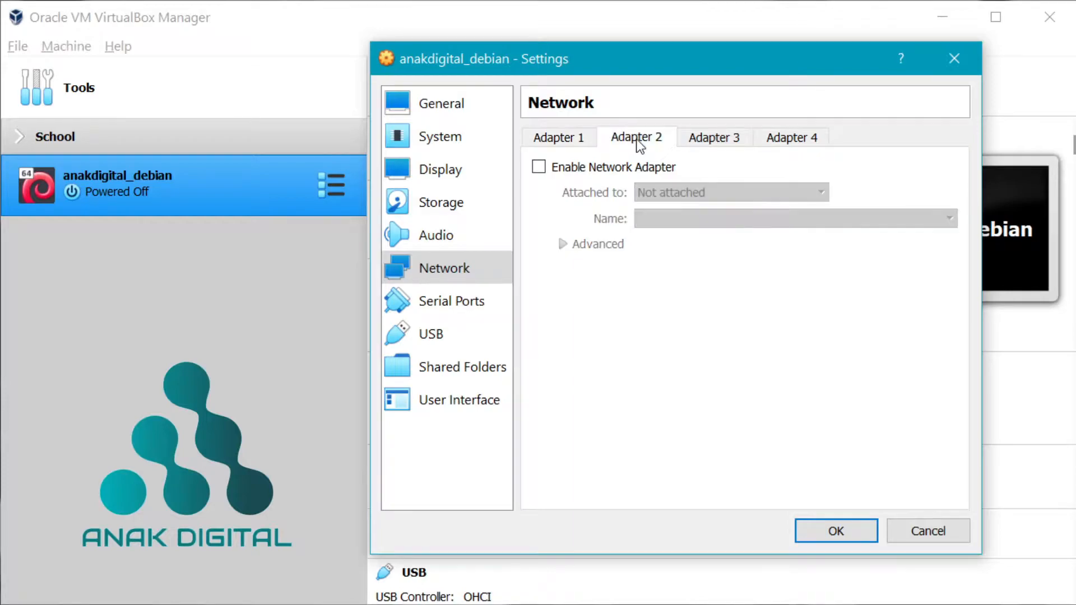
left_click(645, 168)
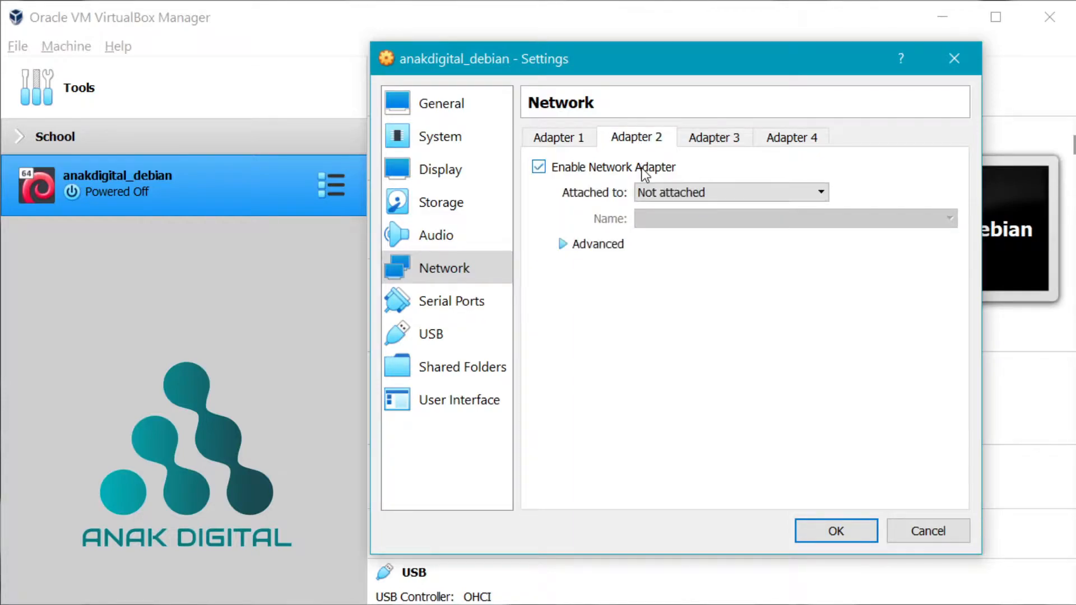
left_click(665, 192)
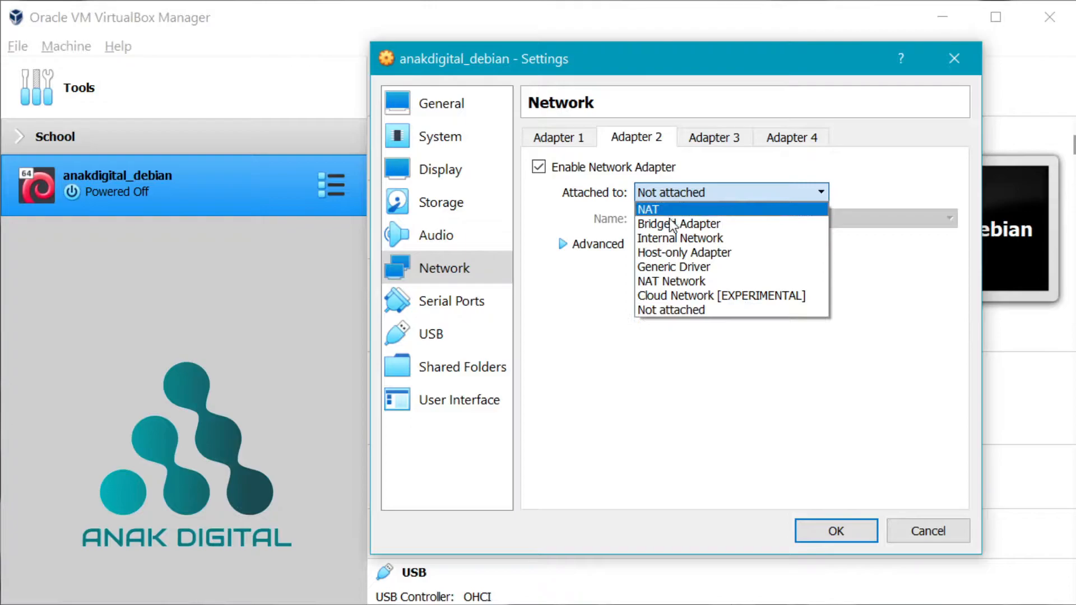
left_click(665, 252)
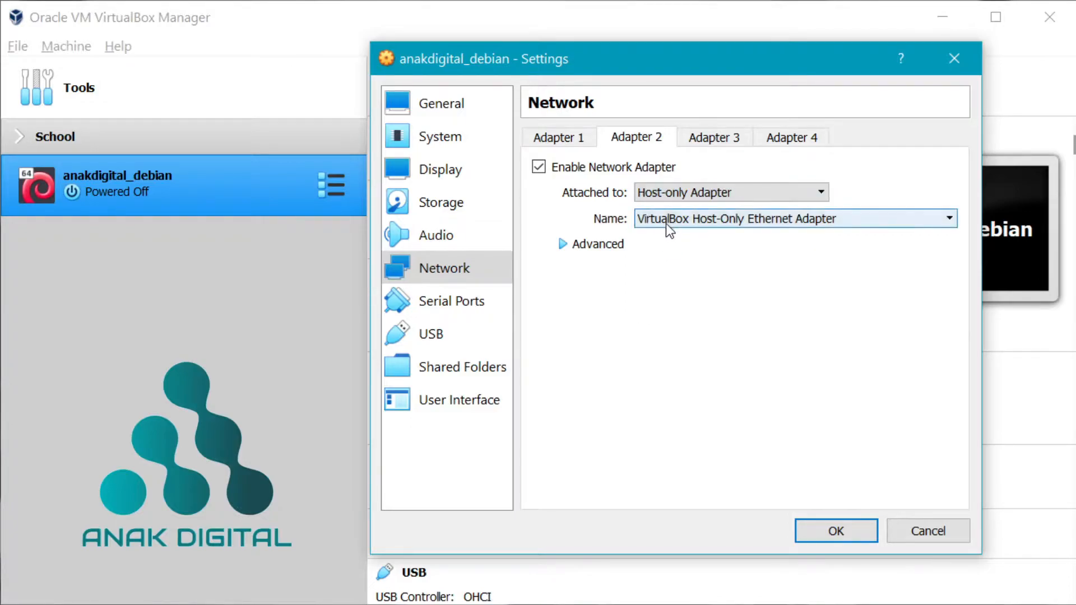
left_click(605, 247)
left_click(681, 297)
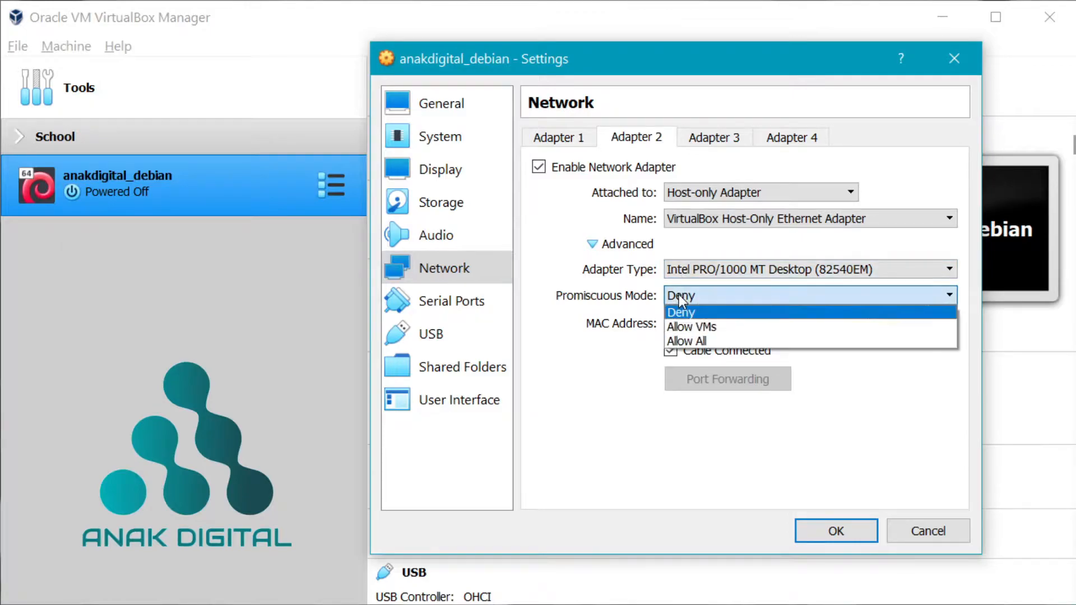
left_click(693, 338)
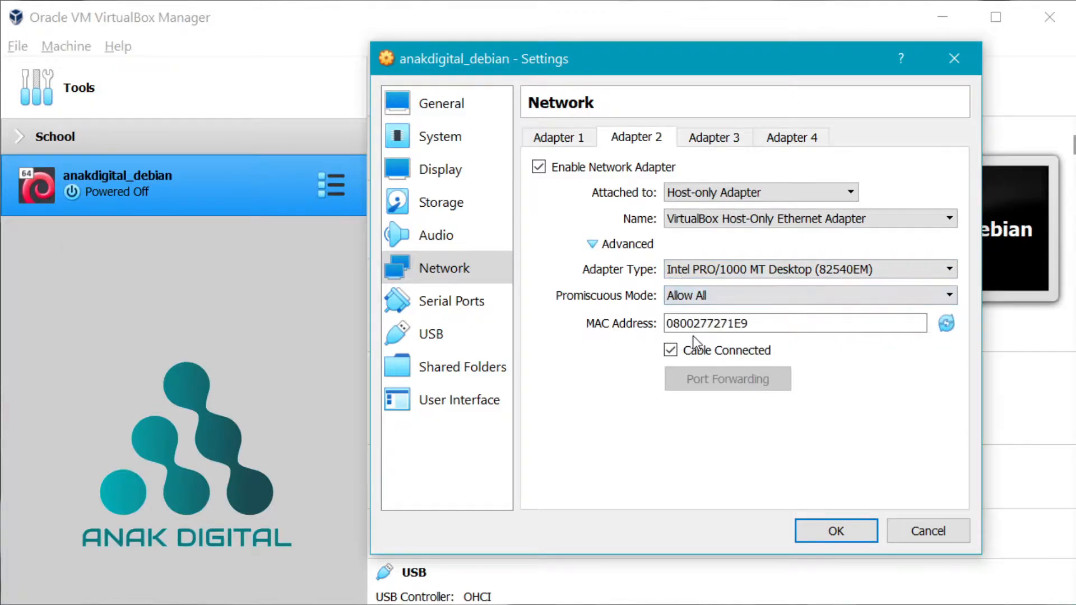
left_click(616, 245)
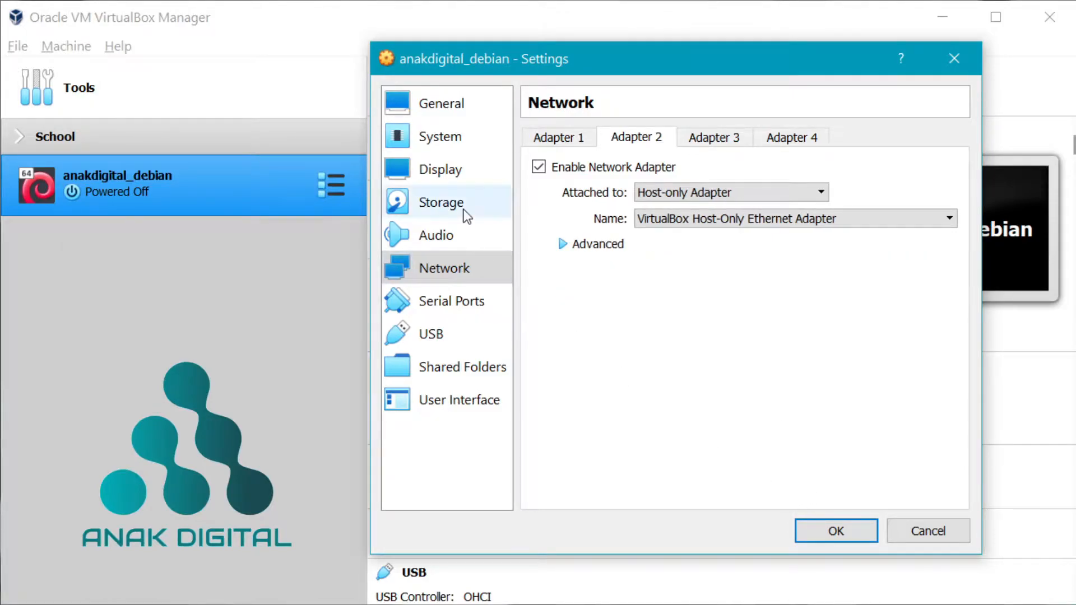
left_click(837, 531)
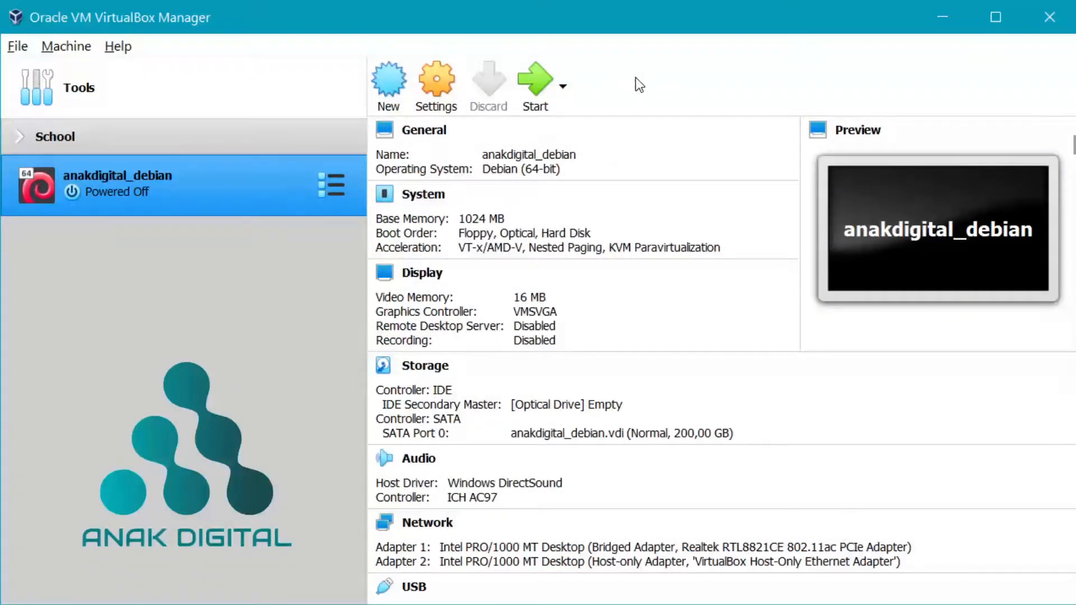
- Boot anakdigital_debian from Debian 9.7 (DVD 1).iso and enlarge its window on the right side
left_click(533, 82)
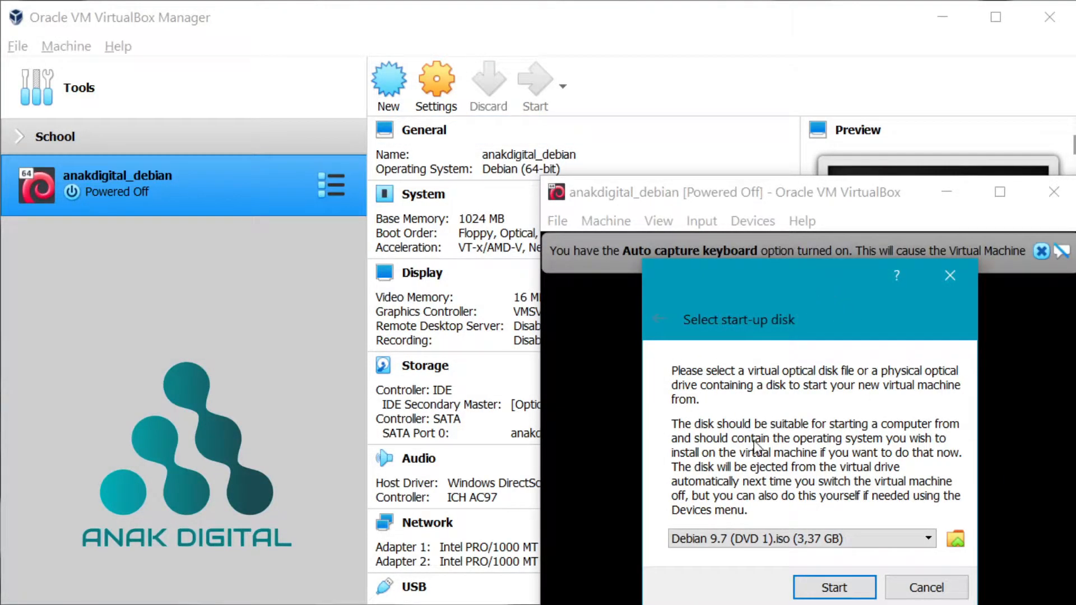
left_click(702, 540)
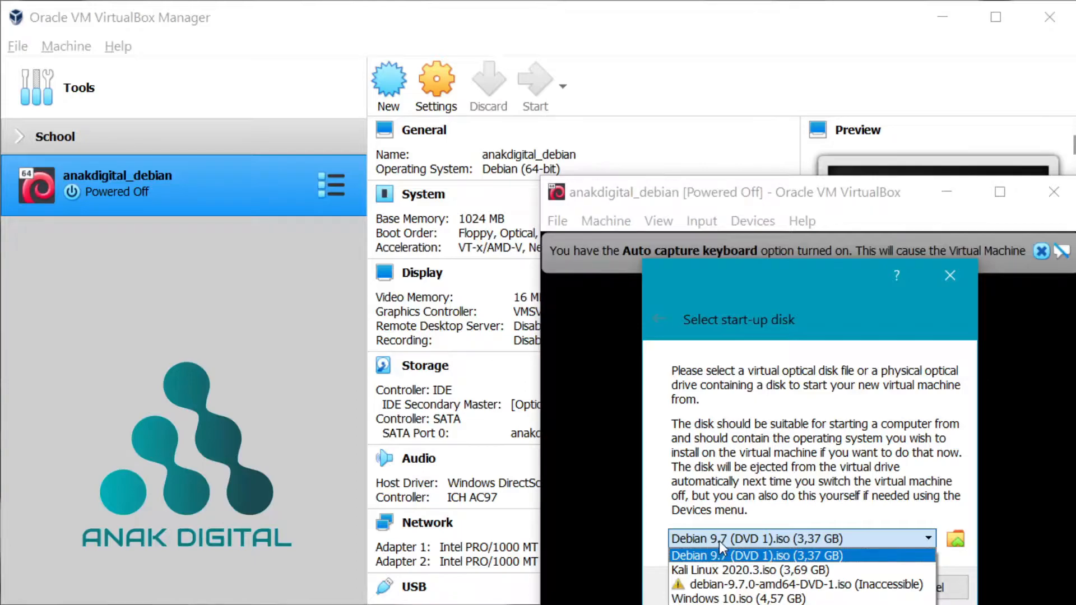
left_click(719, 541)
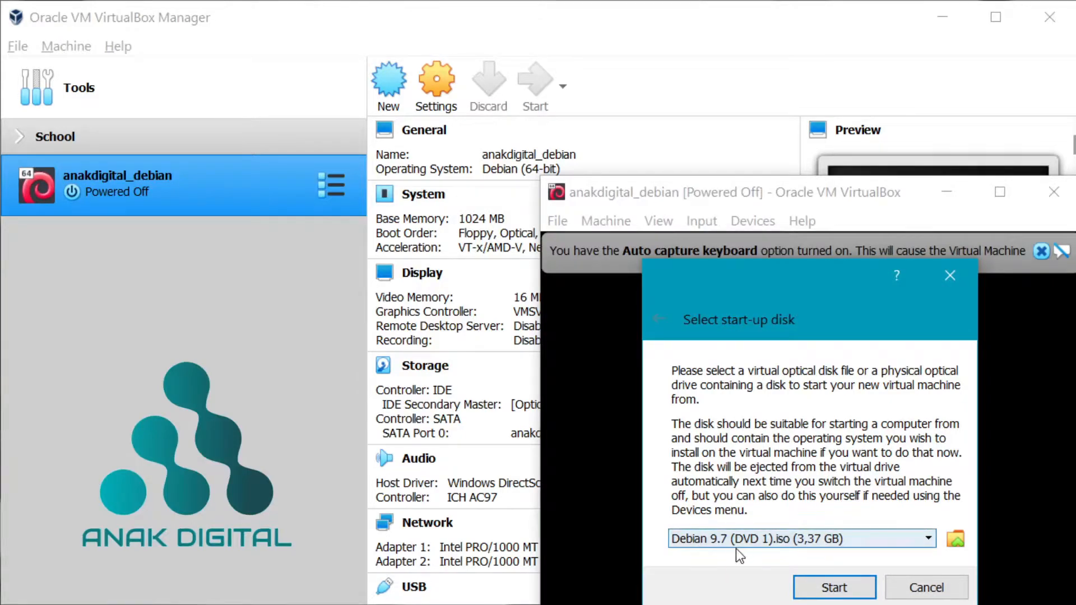
left_click(856, 590)
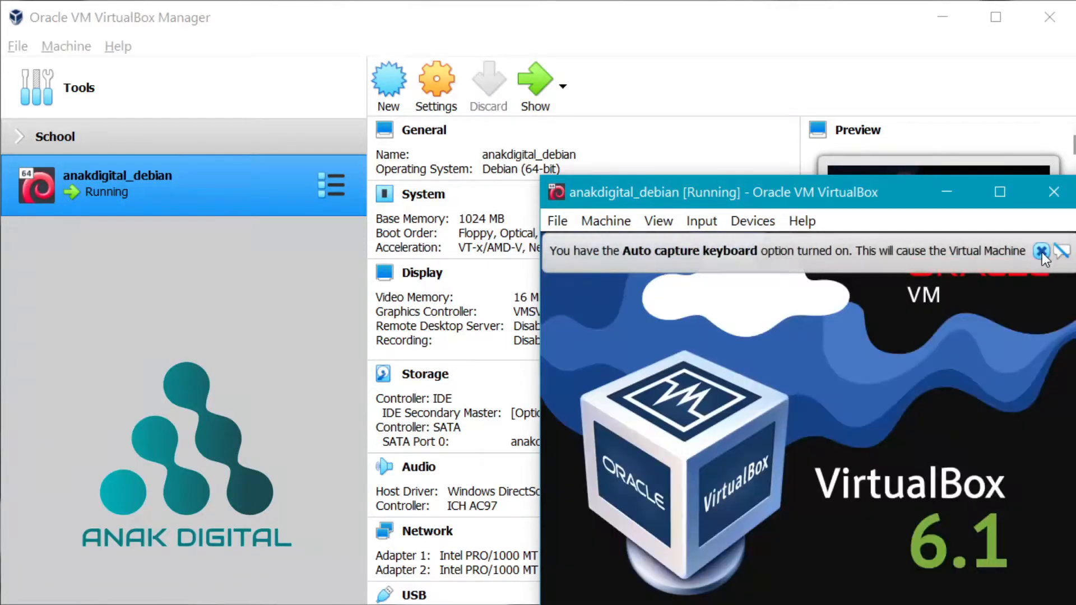
left_click(1041, 251)
left_click_drag(900, 190, 729, 13)
left_click_drag(906, 483, 1067, 598)
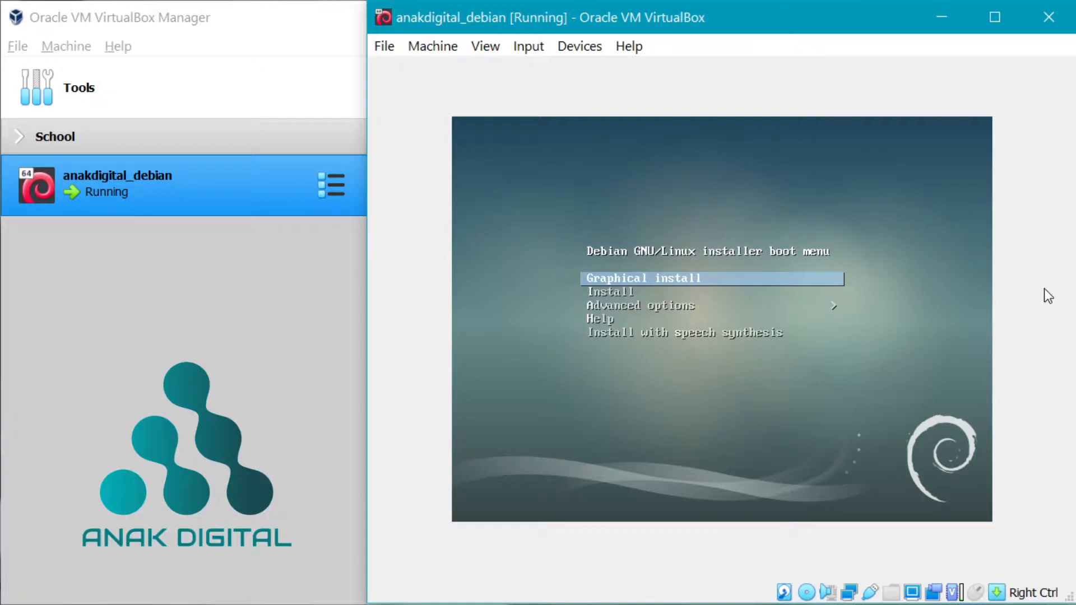
- Launch the text-mode Install entry from the Debian boot menu and widen the VM window
key("Down")
key("Up")
key("Down")
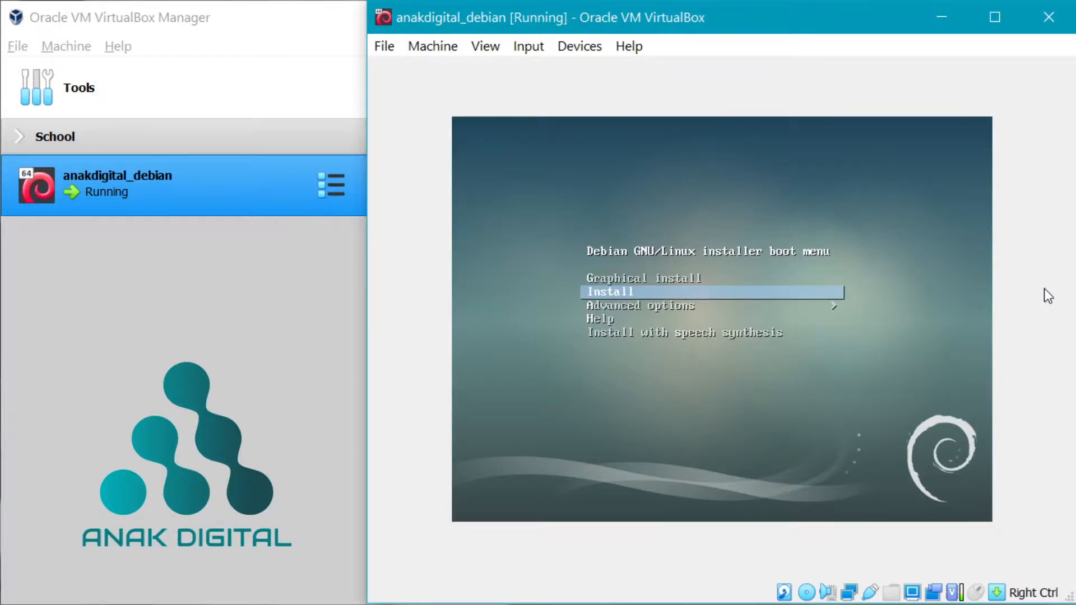
key("Return")
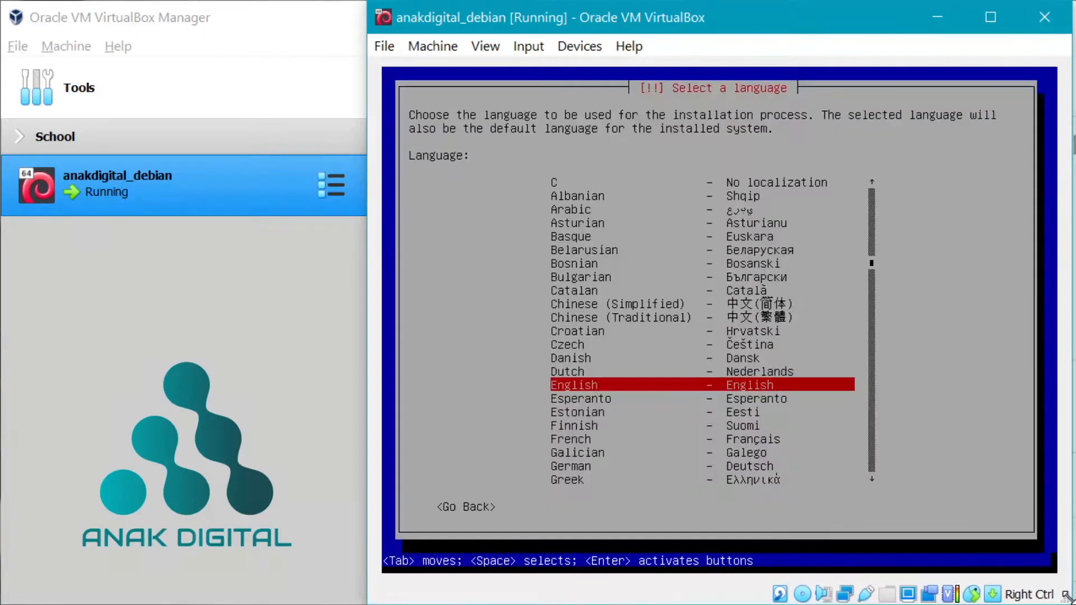
left_click_drag(1066, 597, 1071, 597)
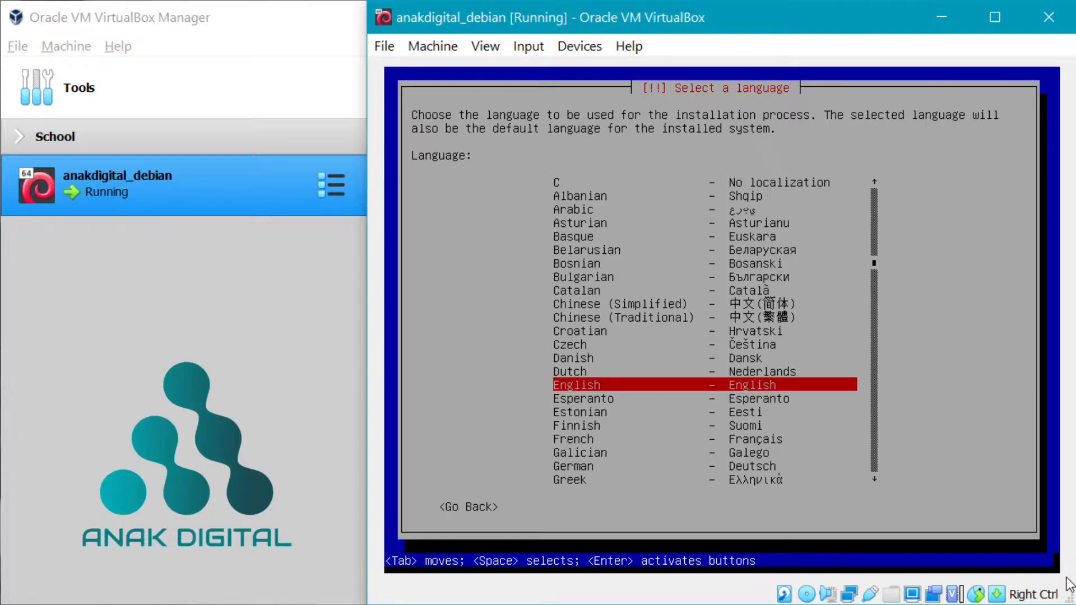
- Choose English, location Indonesia under other > Asia, and the en_US.UTF-8 locale
key("Return")
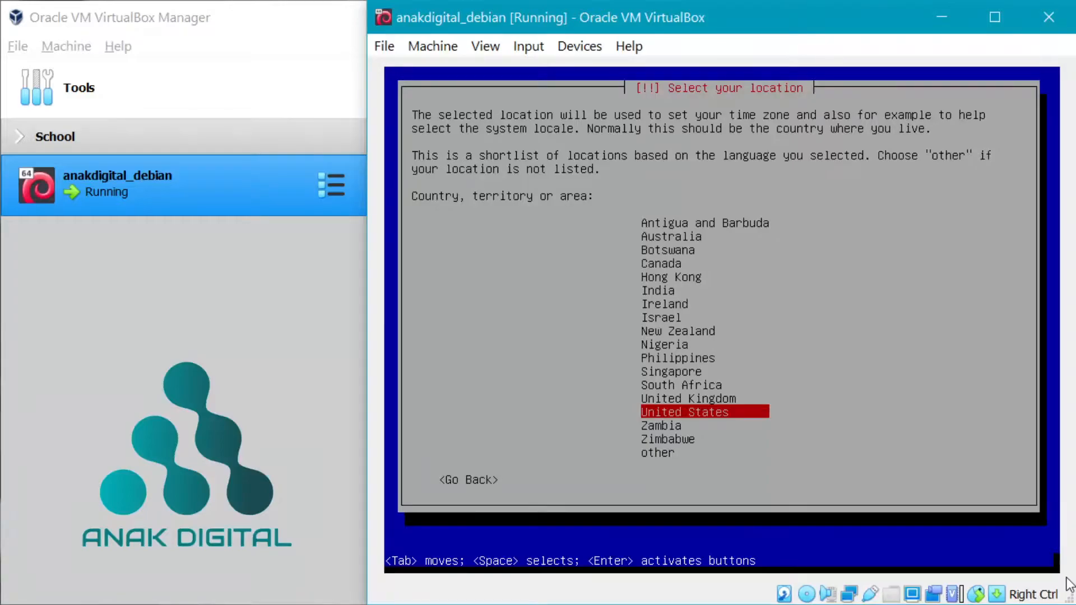
key("Down")
key("Down")
key("Down")
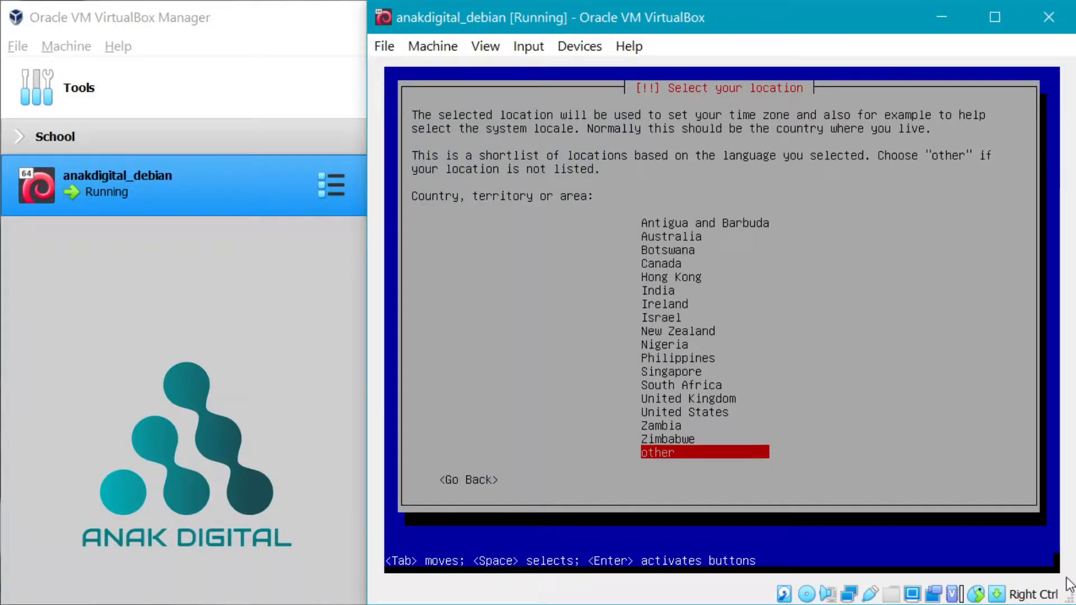
key("Return")
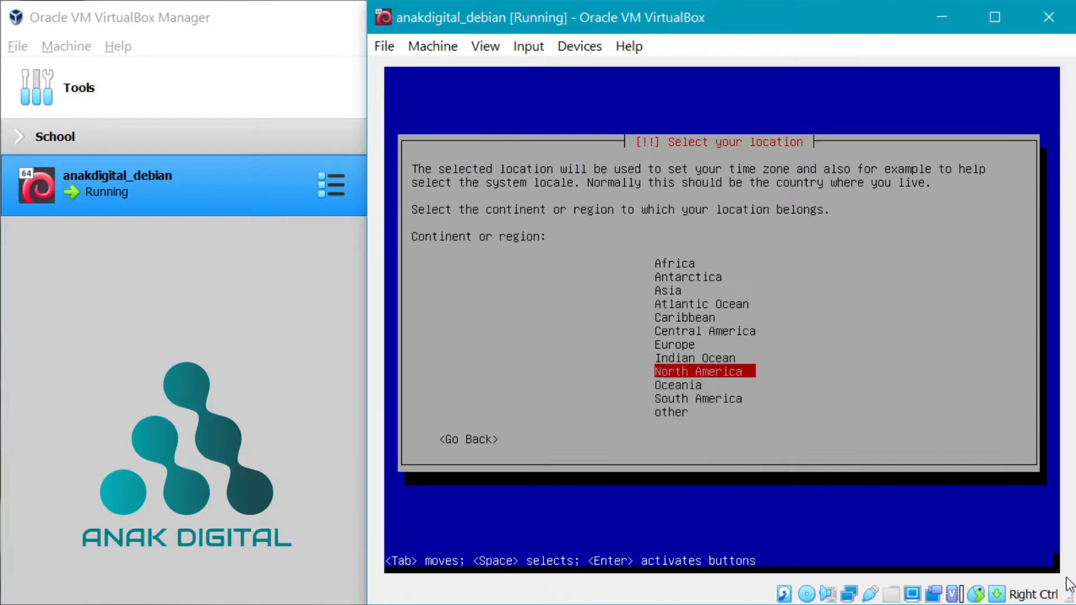
key("Up")
key("Up")
key("Up")
key("Up")
key("Up")
key("Up")
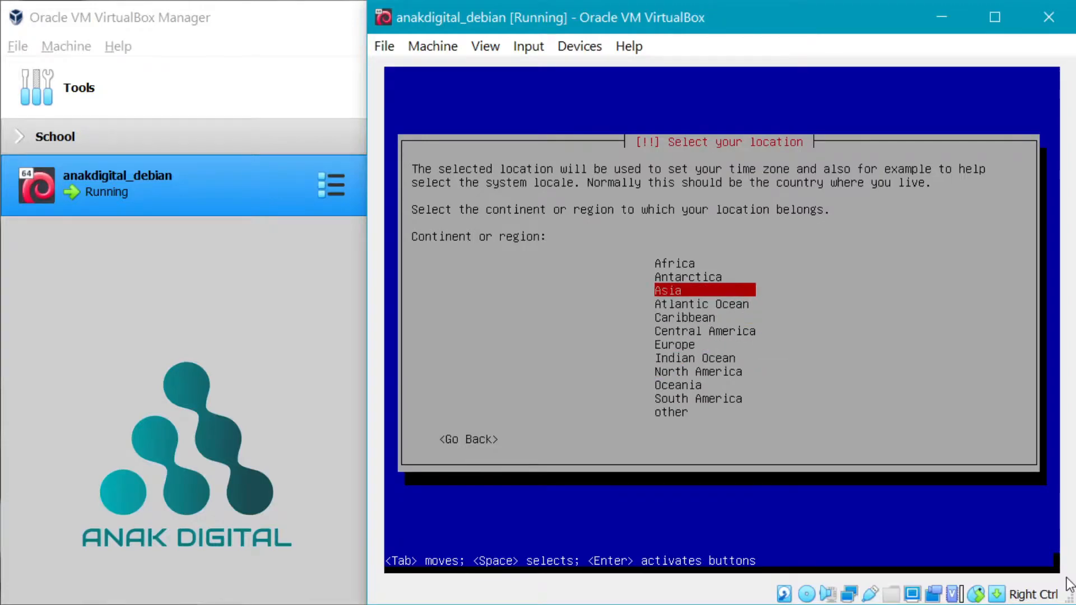
key("Return")
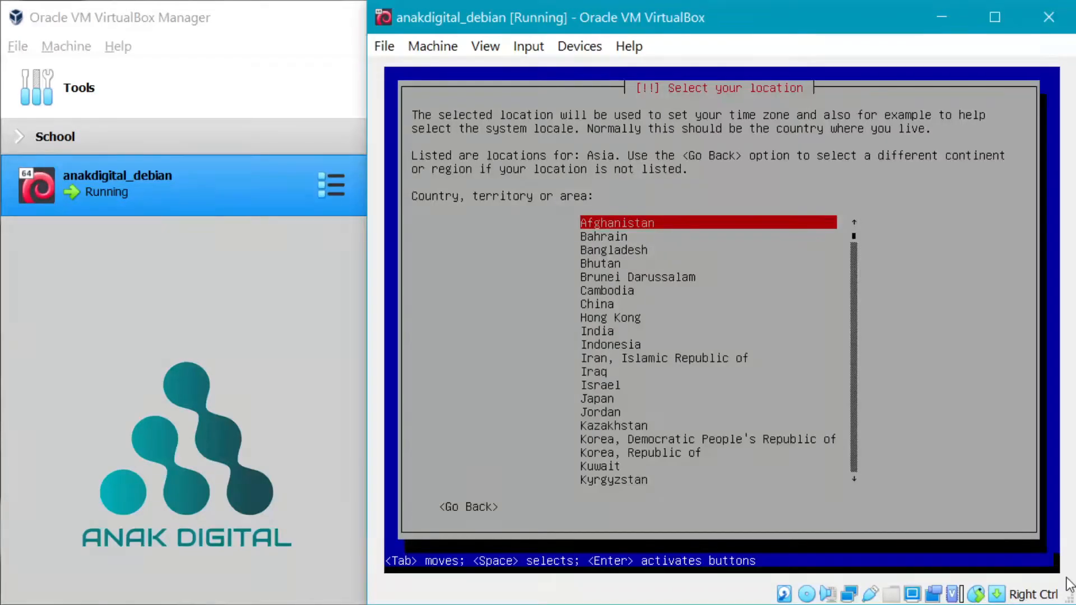
key("Down")
key("Down")
key("Down")
key("Down")
key("Down")
key("Down")
key("Down")
key("Down")
key("Down")
key("Down")
key("Down")
key("Down")
key("Down")
key("Down")
key("Up")
key("Up")
key("Up")
key("Up")
key("Up")
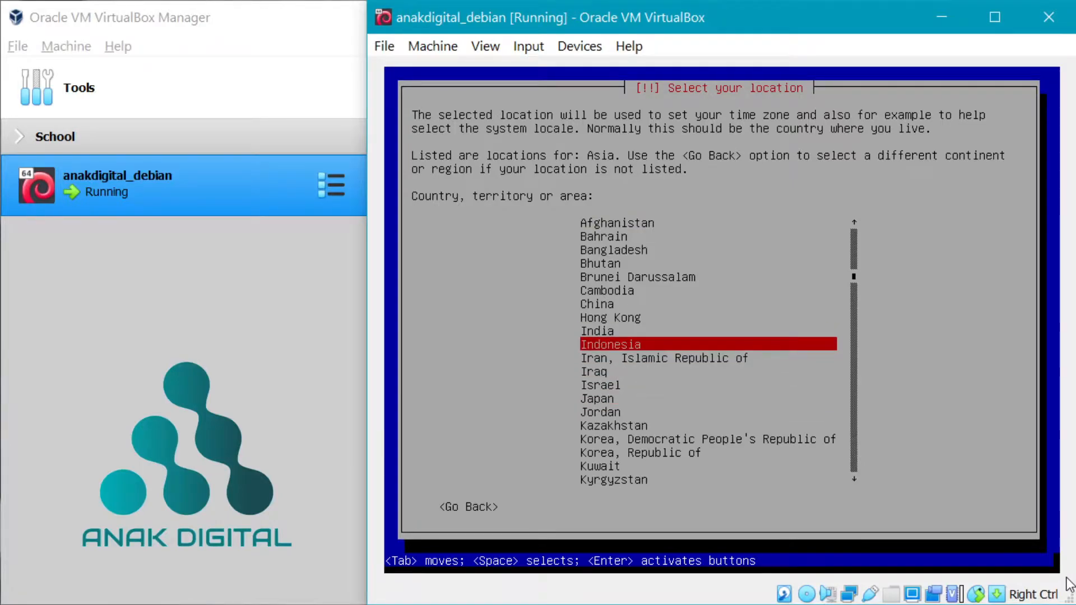
key("Return")
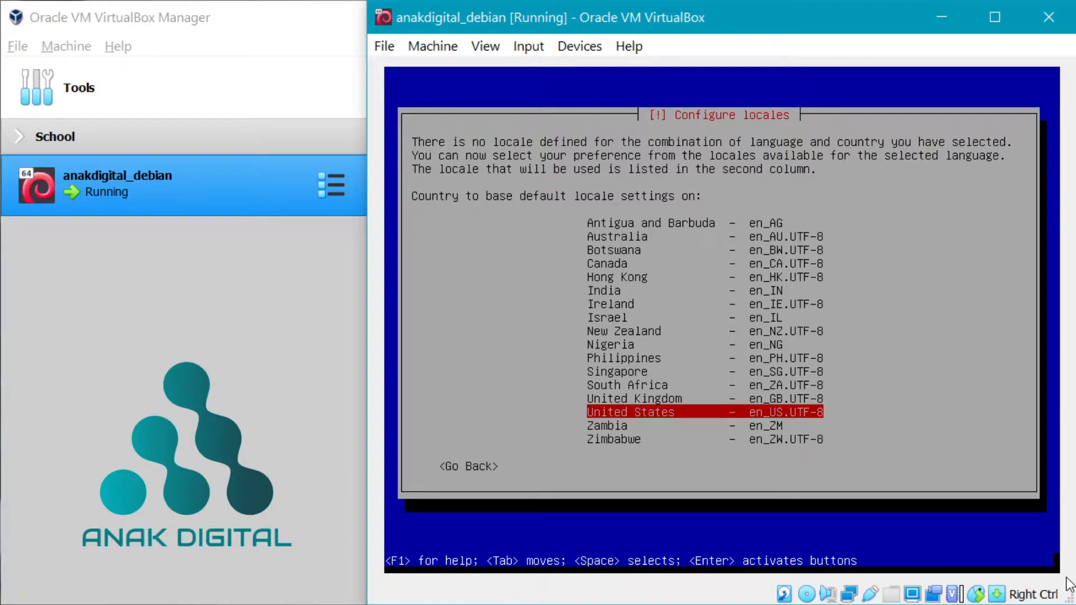
key("Return")
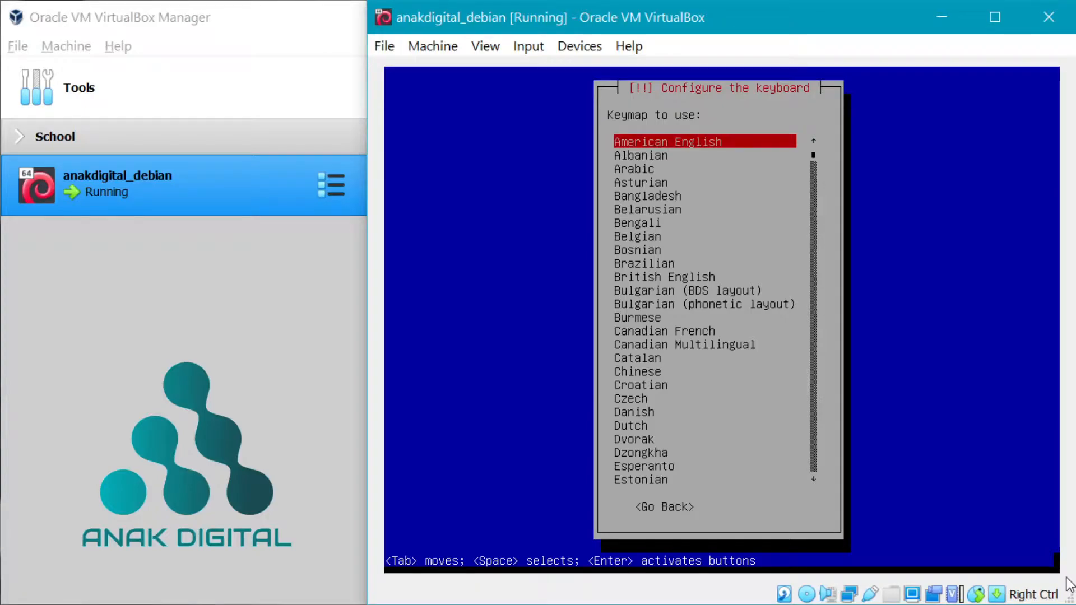
- Keep American English keymap and enp0s3, then go back from the hostname screen
key("Return")
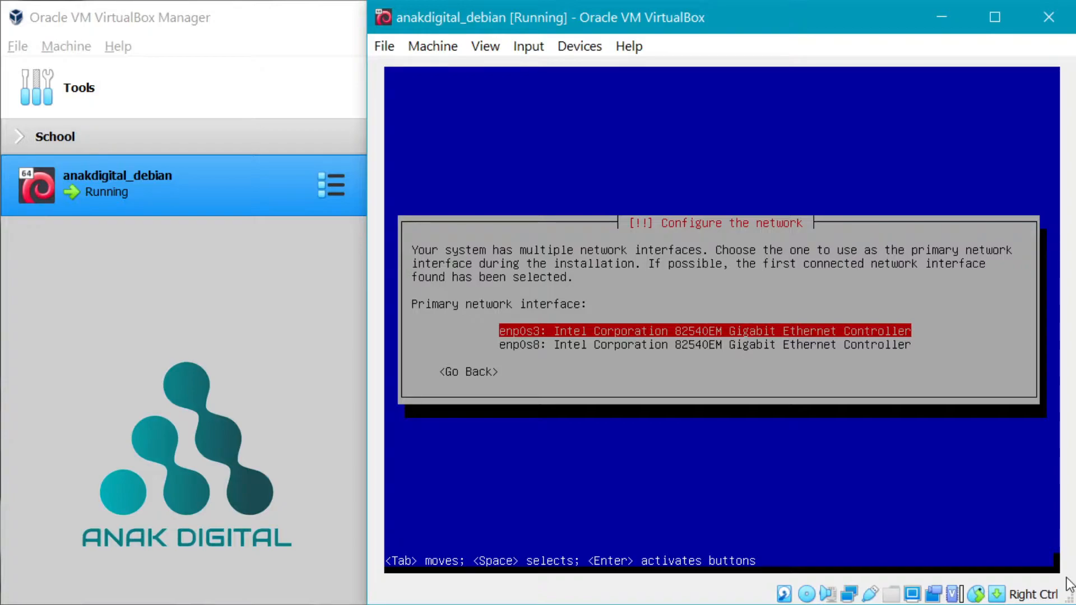
key("Return")
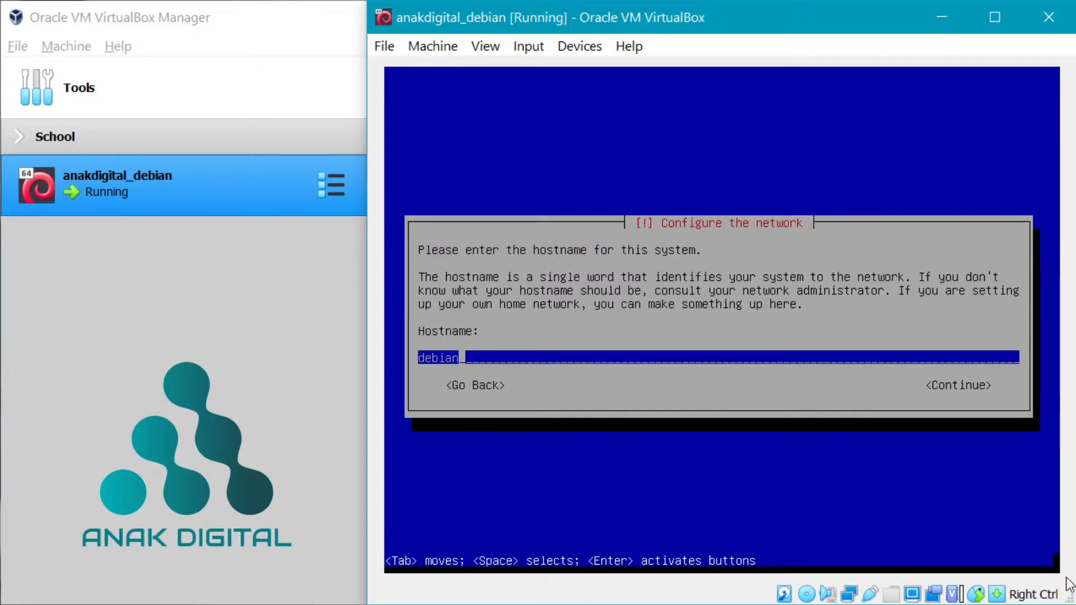
key("Tab")
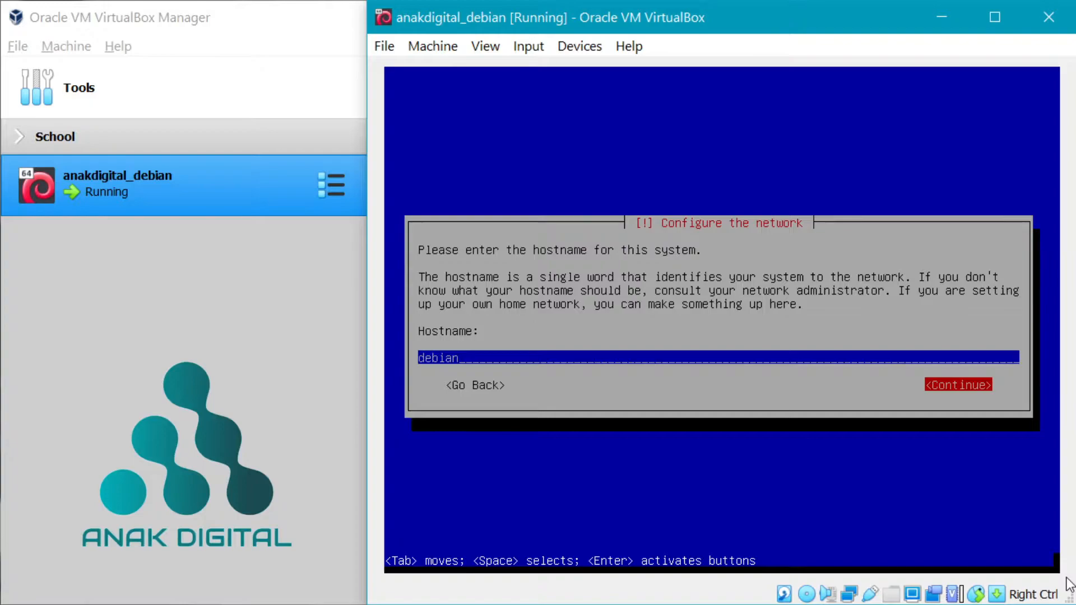
key("Left")
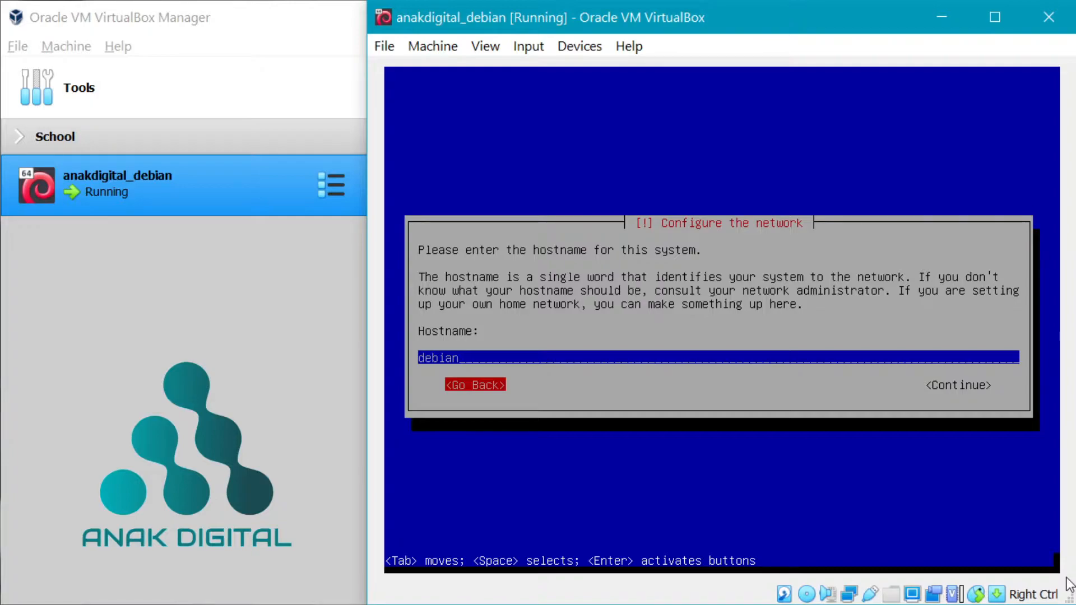
key("Tab")
key("Tab")
key("Tab")
key("Return")
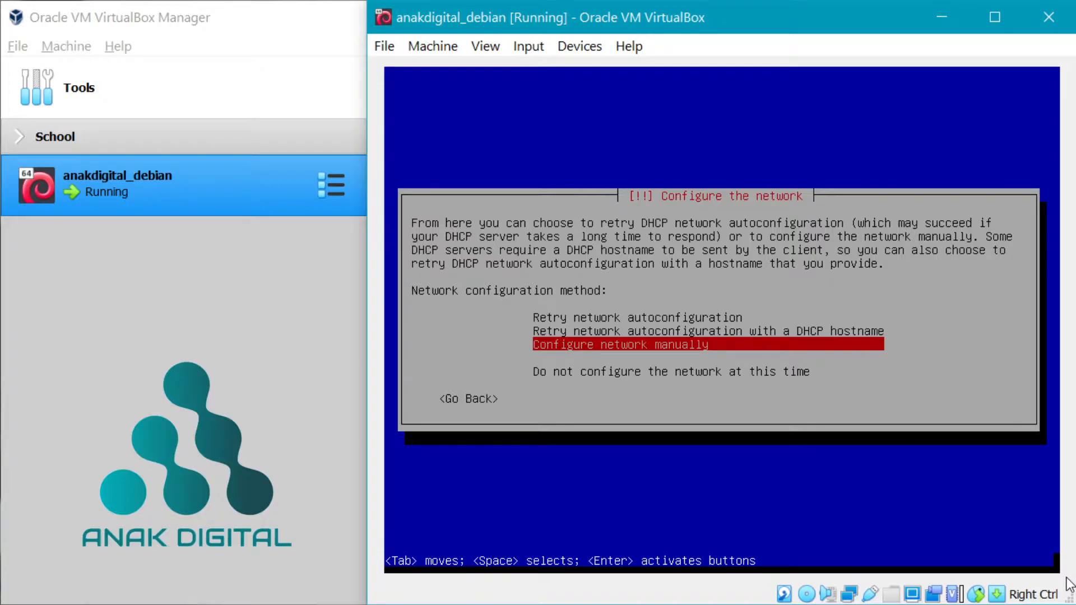
- Configure the network manually: IP 192.168.1.100, netmask 255.255.255.0, gateway and name server 192.168.1.1
key("Return")
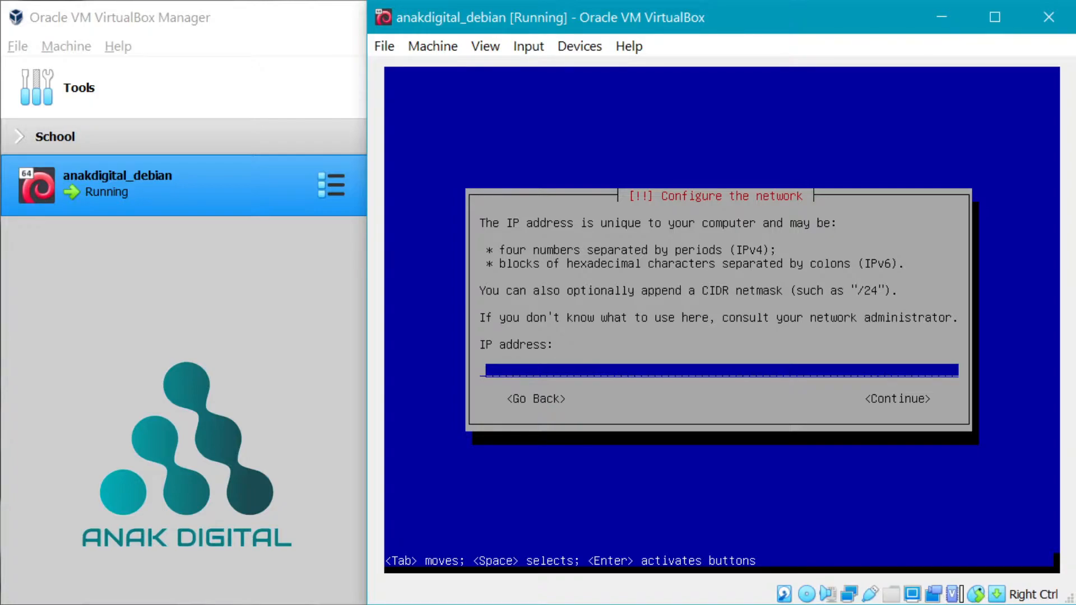
type("192.168.1.100")
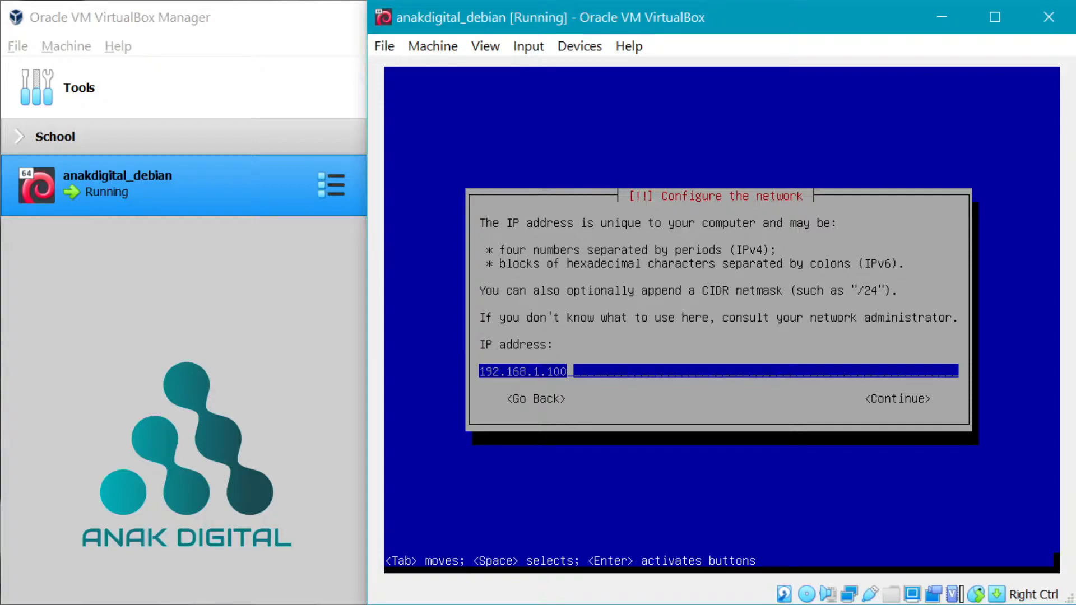
key("Tab")
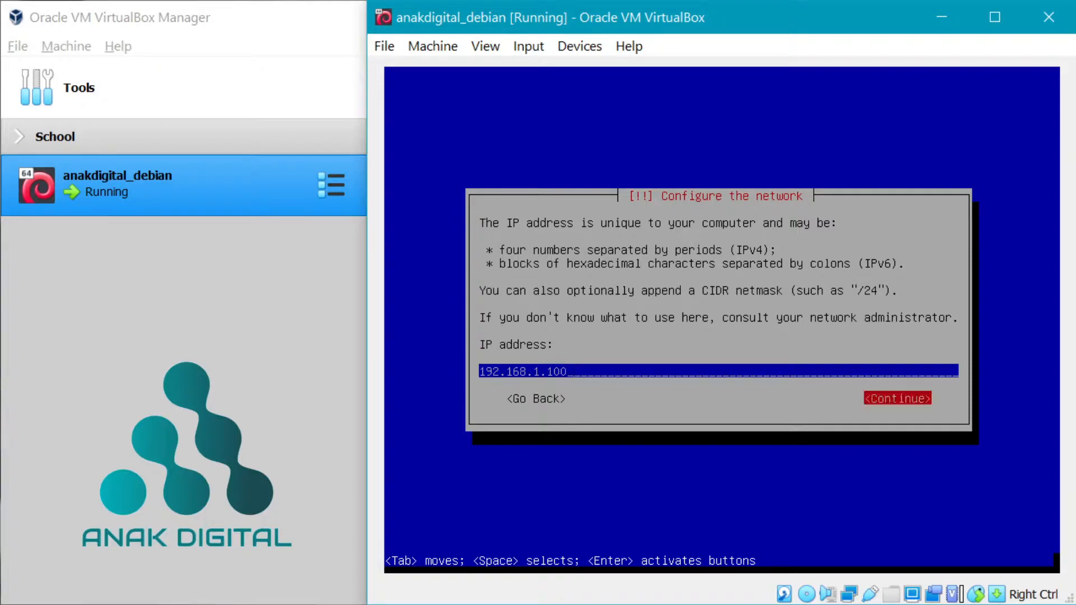
key("Return")
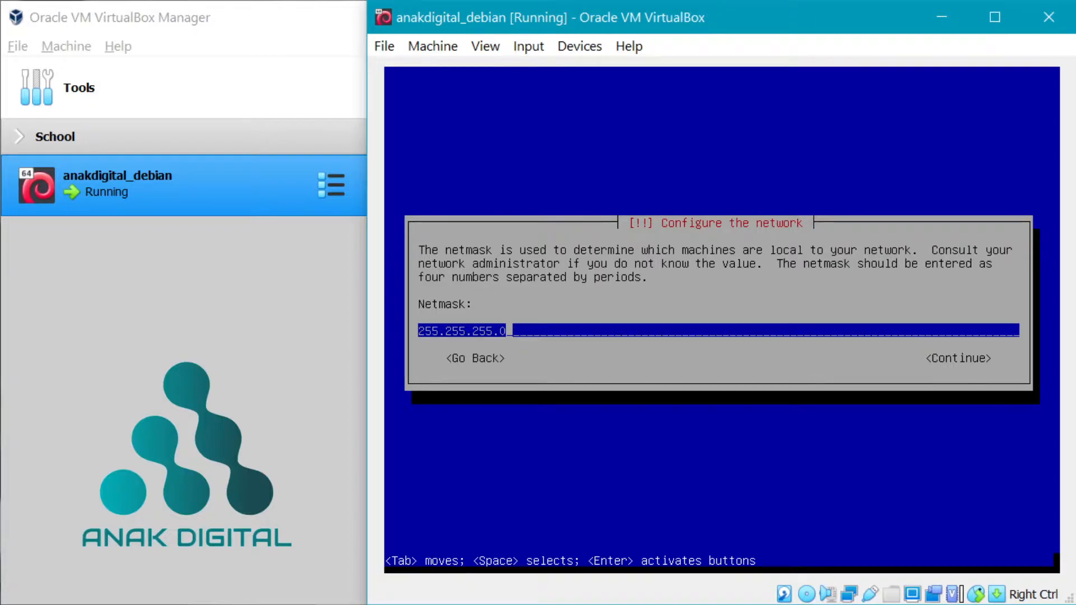
key("Return")
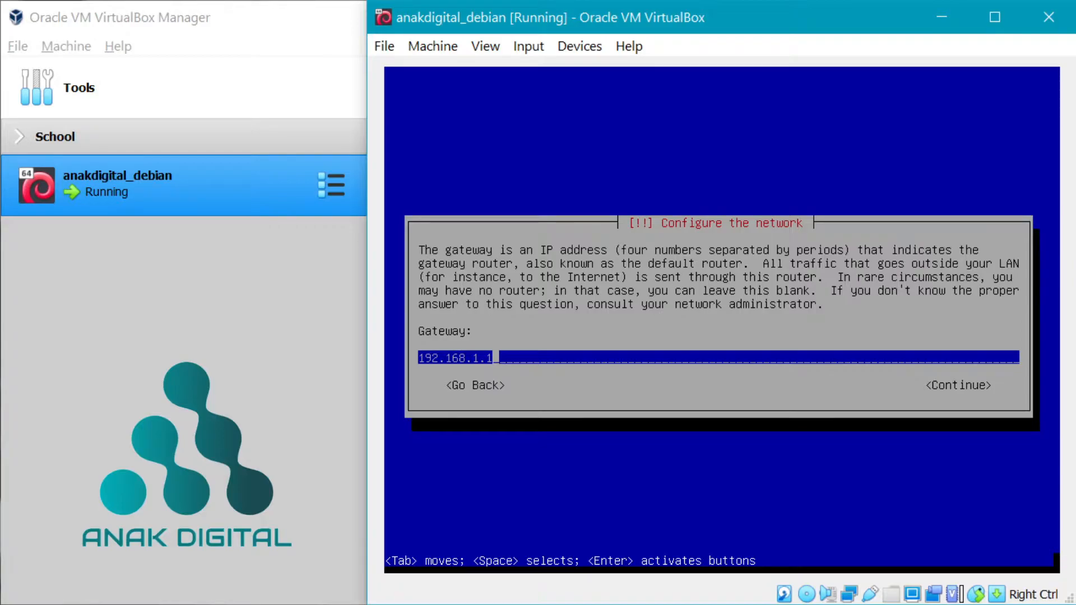
key("Return")
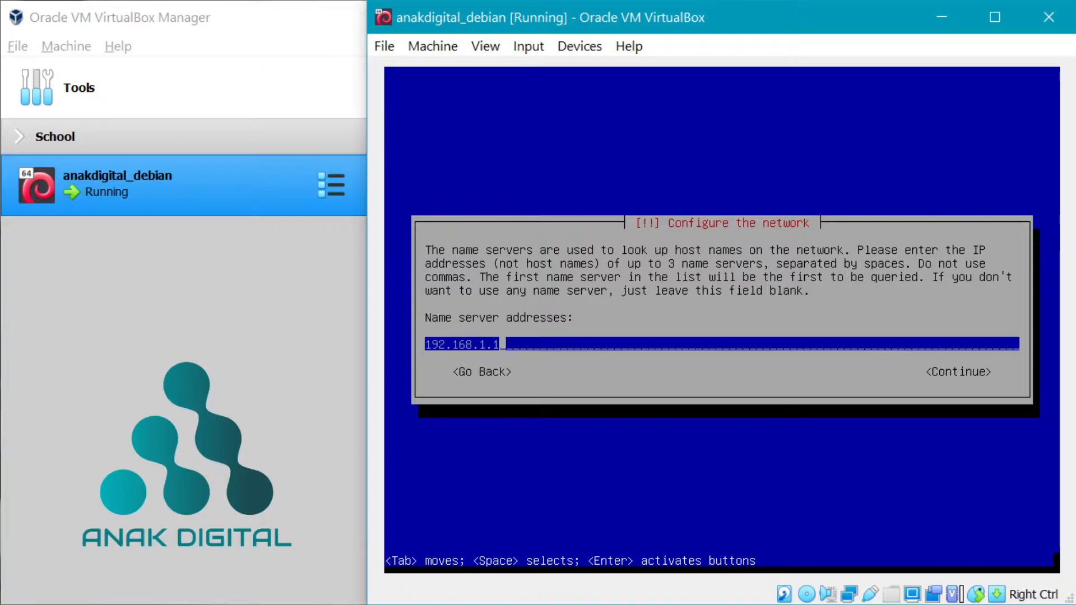
key("Return")
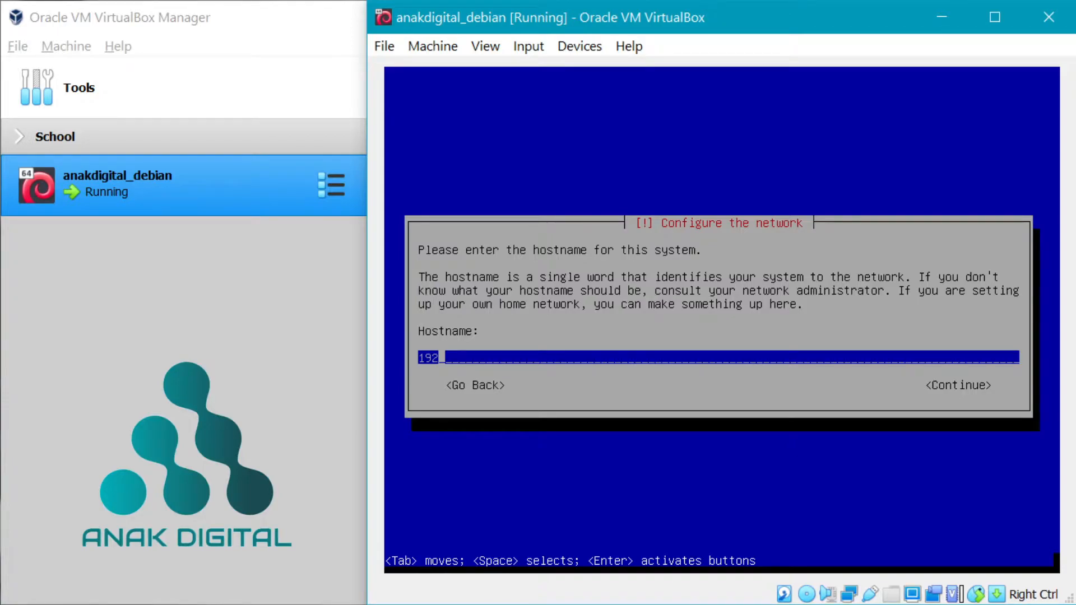
- Replace the default hostname with anakdigital and leave the domain name blank
key("BackSpace")
key("BackSpace")
key("BackSpace")
type("anakdigital")
key("Return")
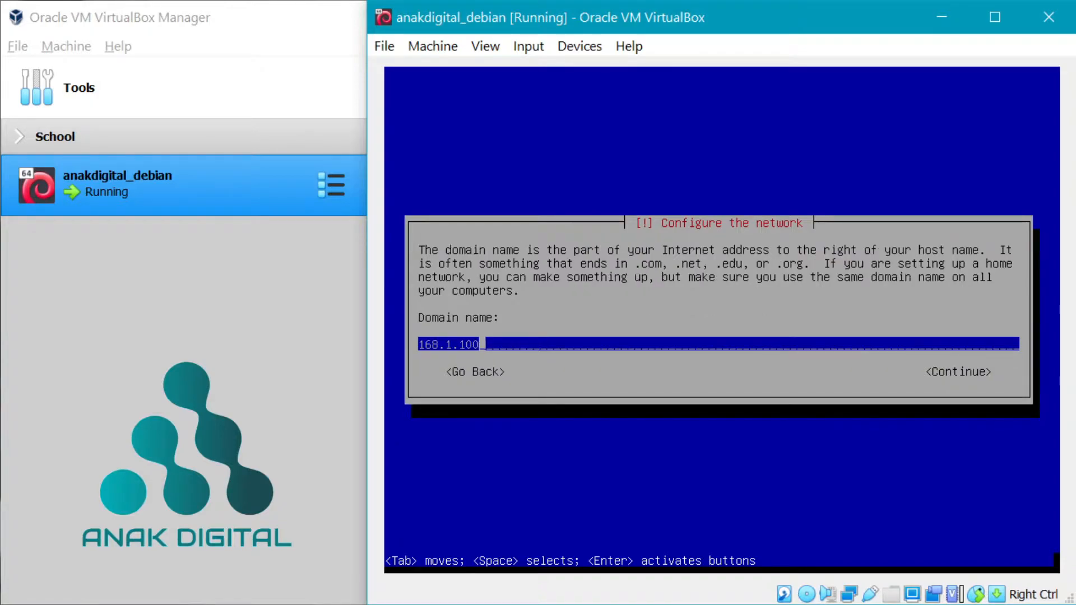
key("BackSpace")
key("BackSpace")
key("BackSpace")
key("BackSpace")
key("BackSpace")
key("BackSpace")
key("BackSpace")
key("BackSpace")
key("BackSpace")
key("Return")
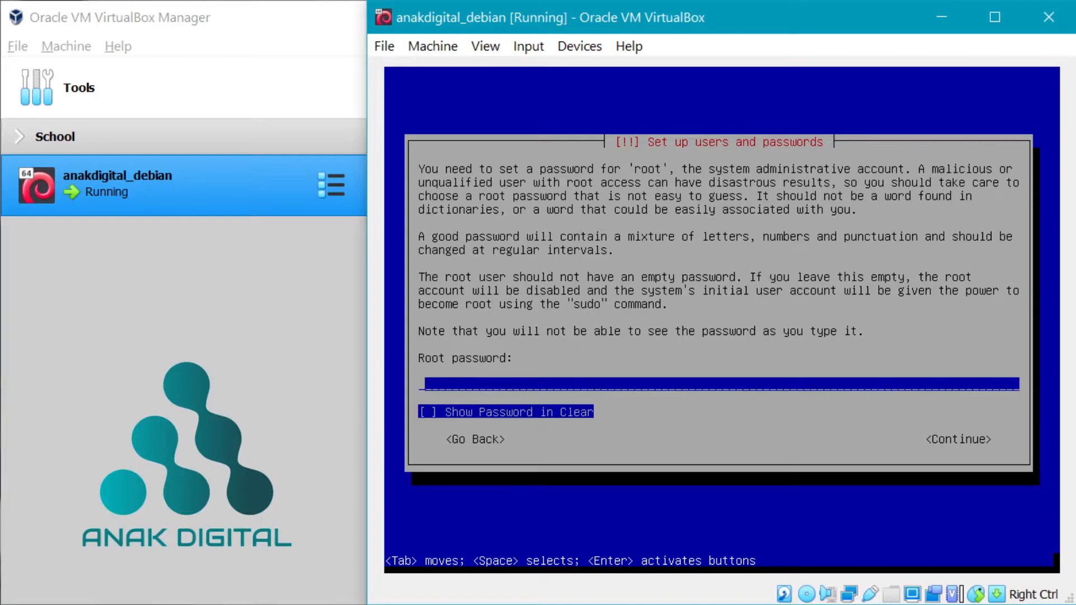
- Enter the root password with Show Password in Clear ticked, then re-enter it to confirm
type("123")
key("Tab")
key("space")
key("Tab")
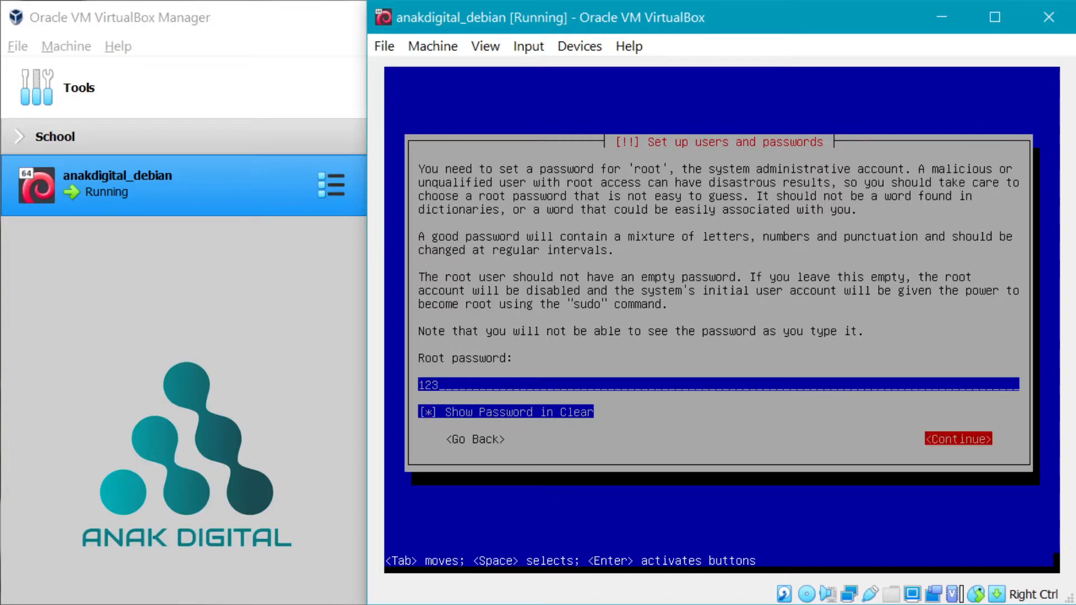
key("Return")
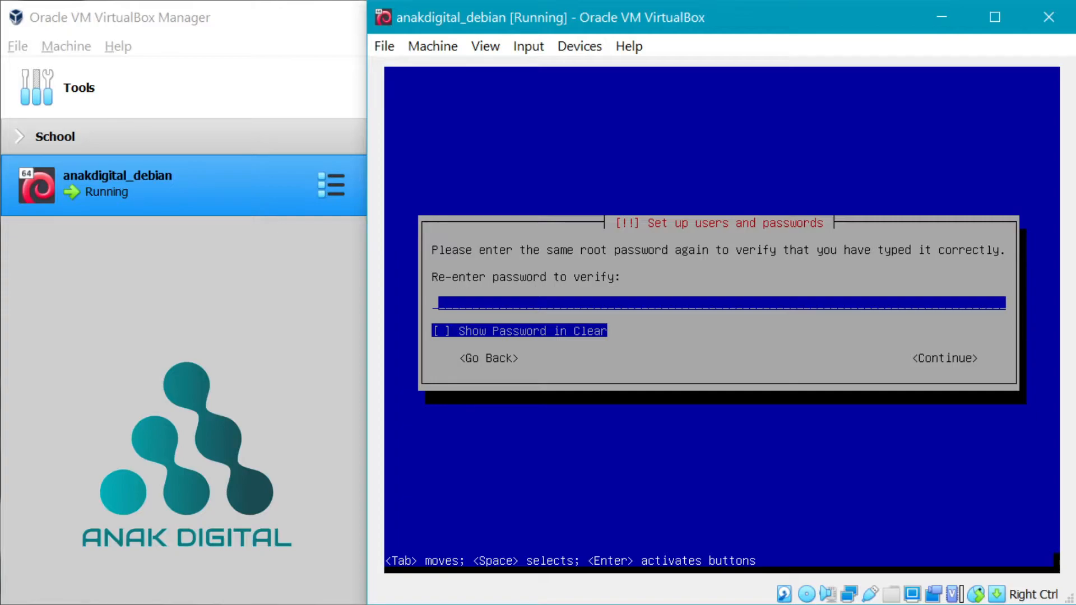
type("***")
key("Return")
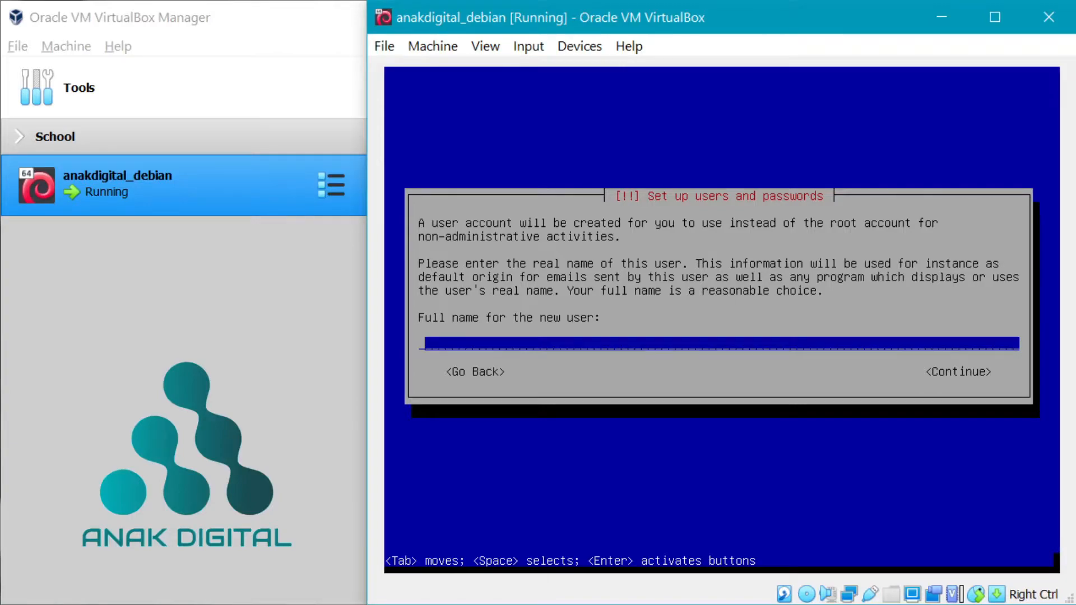
- Enter anakdigital as the new user's full name and accept anakdigital as the username
type("anakdigital")
key("Return")
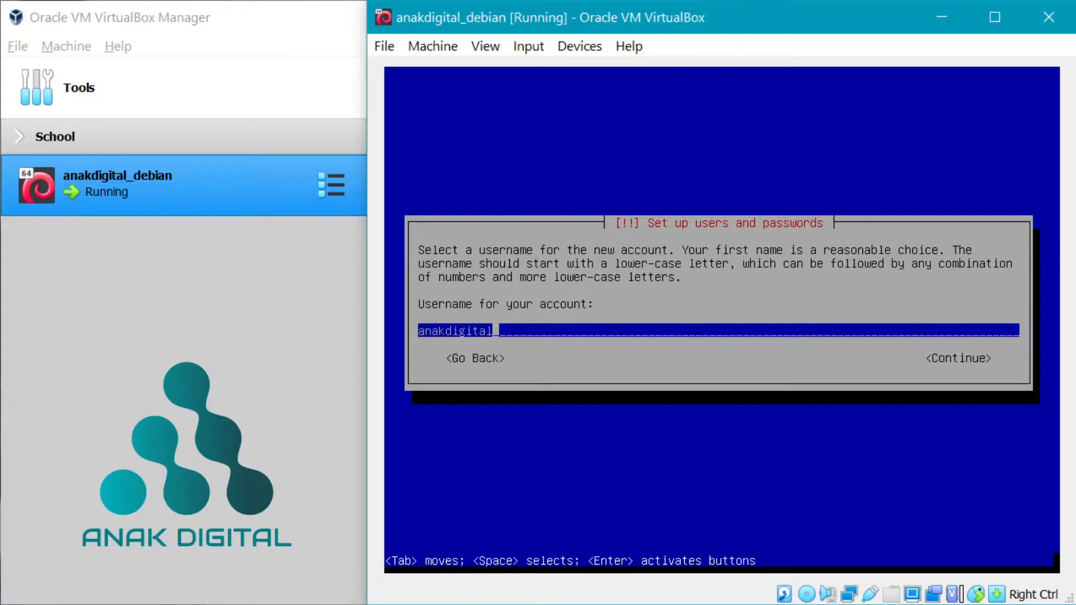
key("Return")
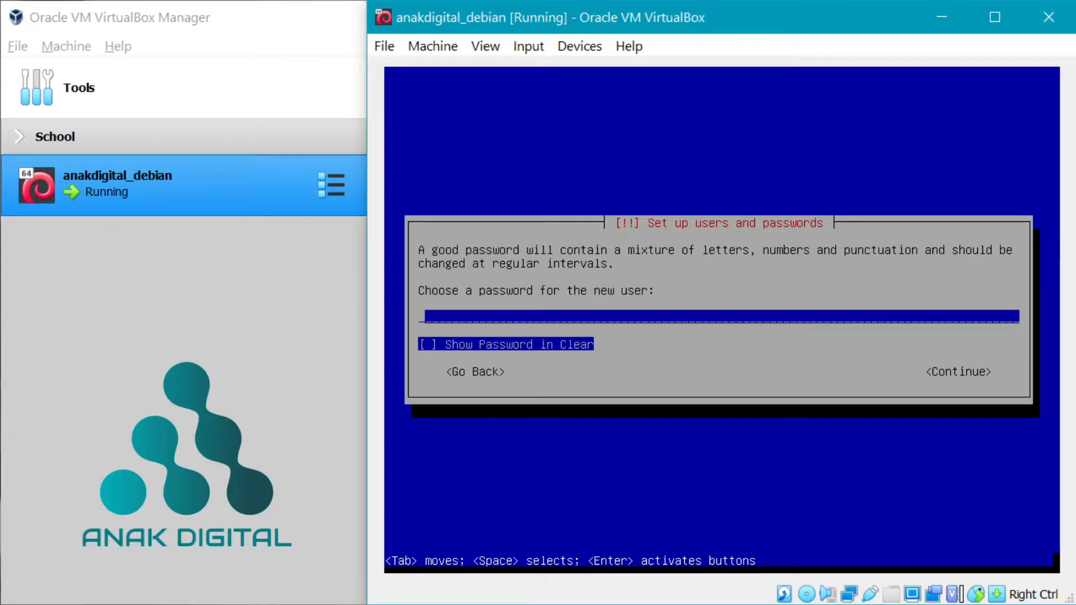
- Set the new user's password and re-enter it to confirm
type("123")
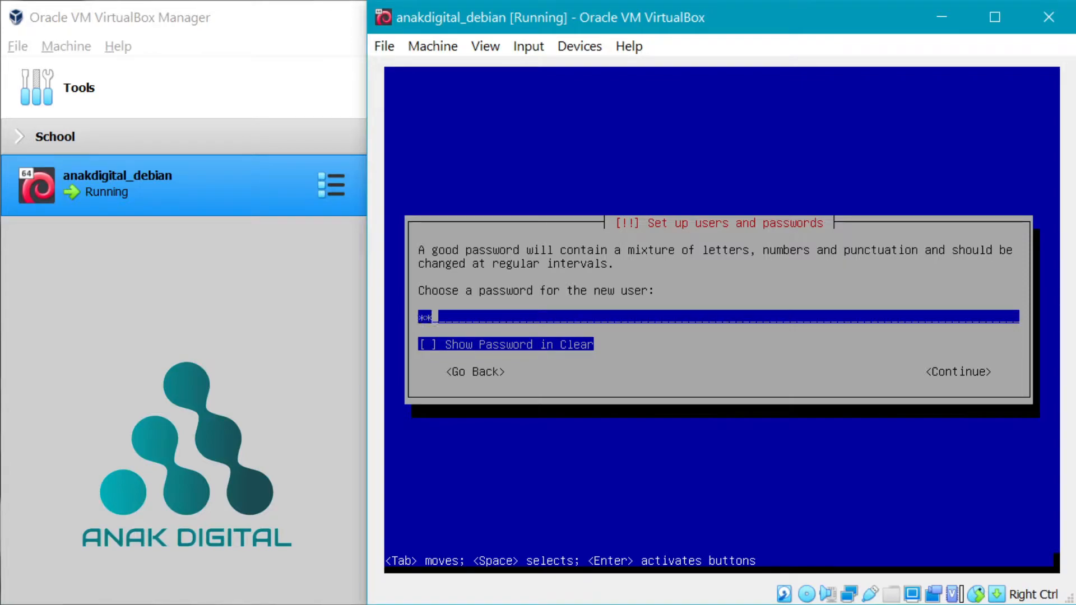
key("Return")
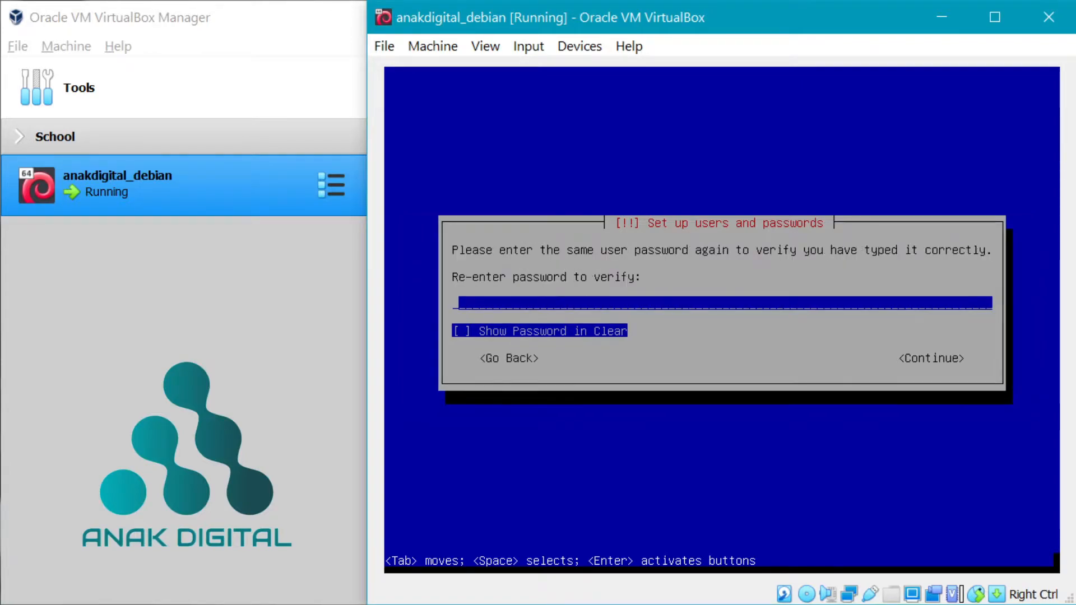
type("123")
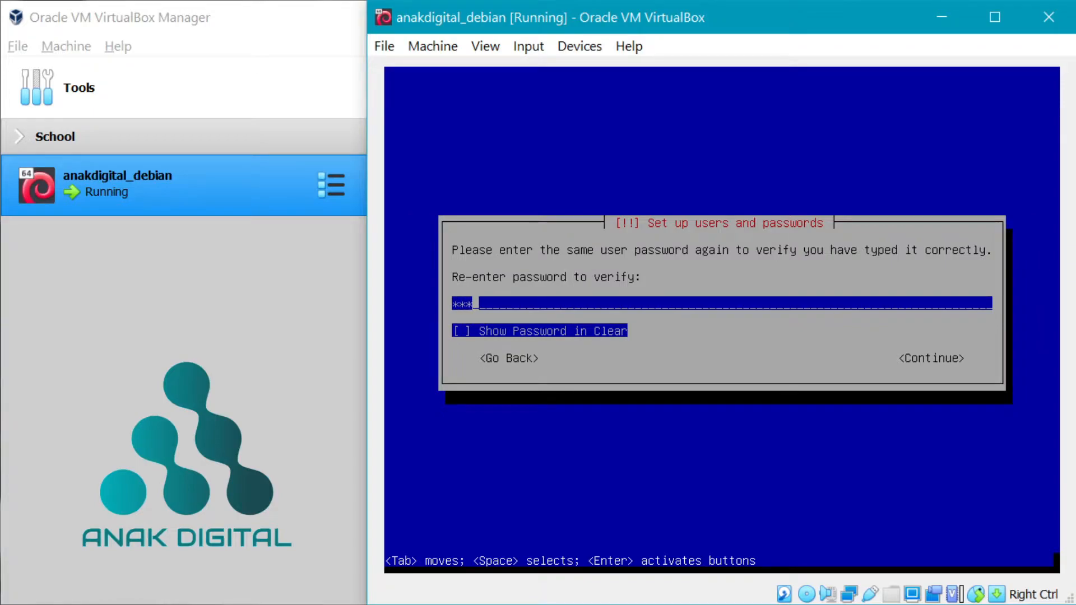
key("Return")
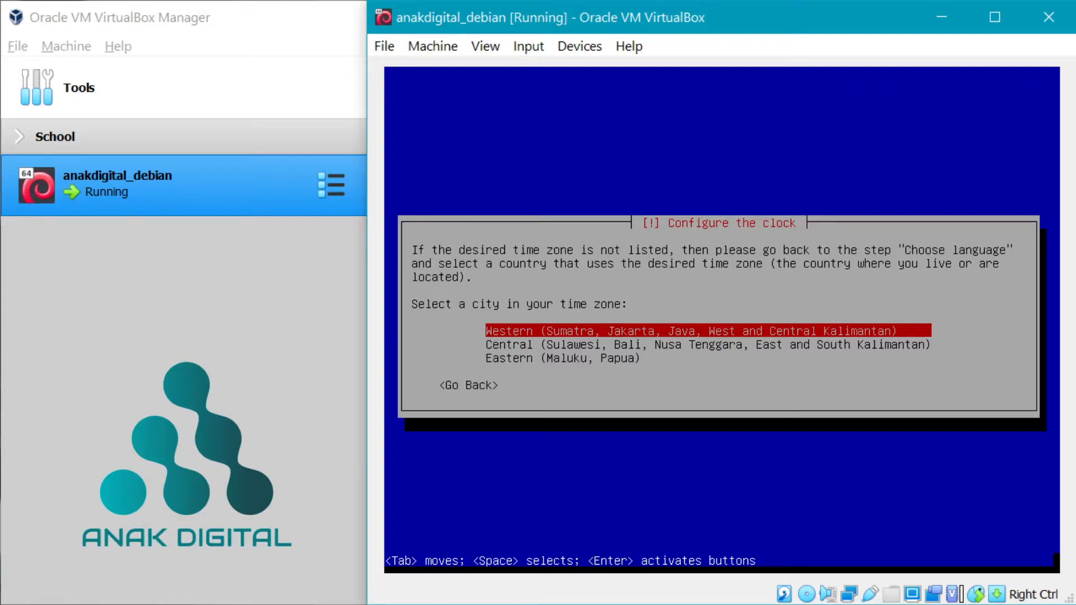
- Choose the Western (Sumatra, Jakarta, Java, West and Central Kalimantan) time zone
key("Return")
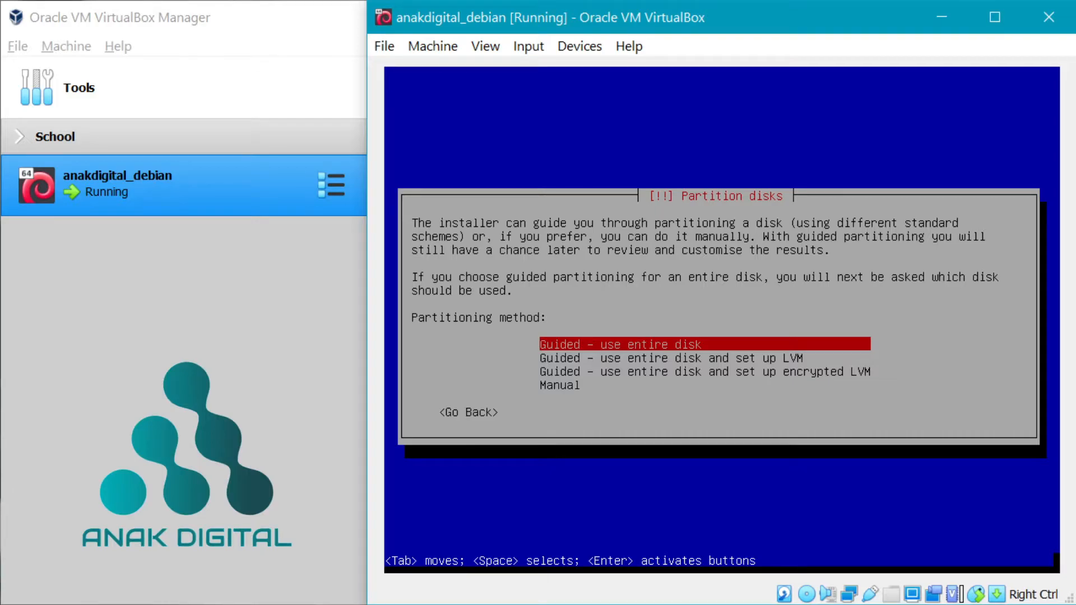
- Choose Manual partitioning, give the 214.7 GB sda disk a new empty partition table, and select its free space
key("Down")
key("Down")
key("Down")
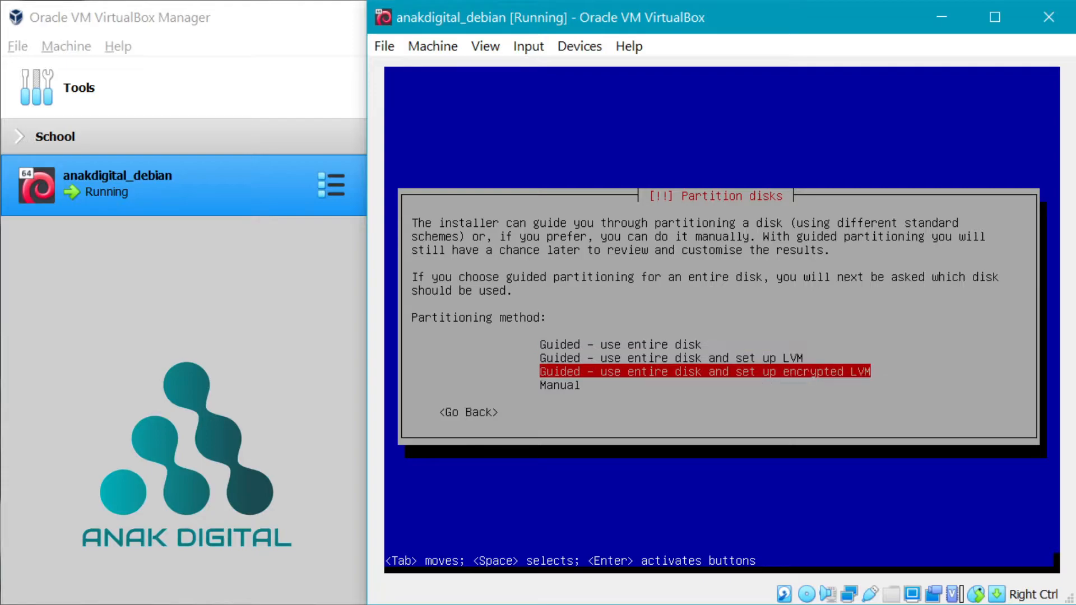
key("Return")
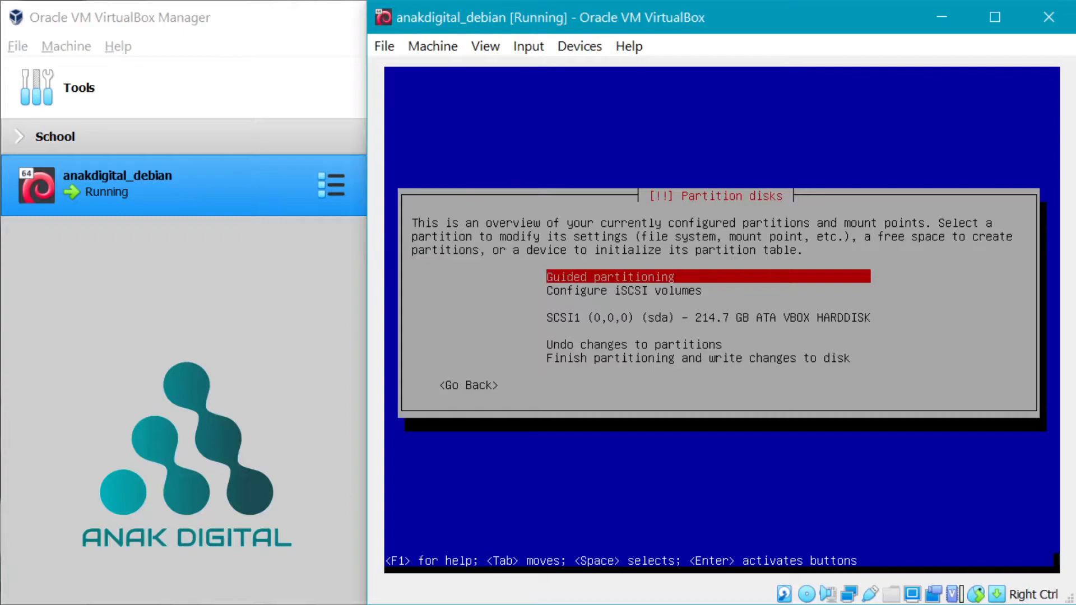
key("Down")
key("Down")
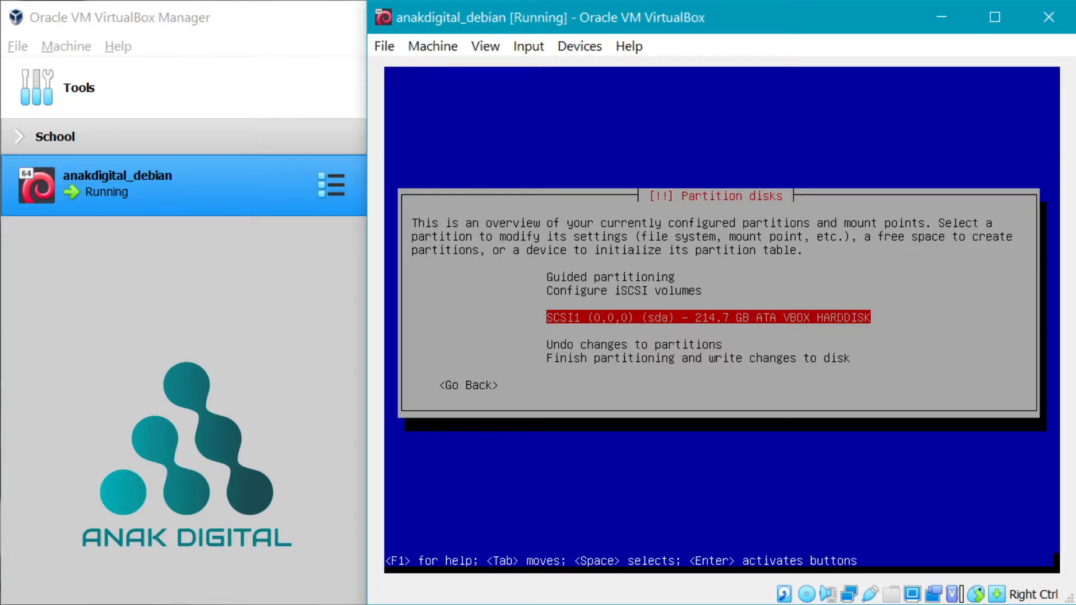
key("Return")
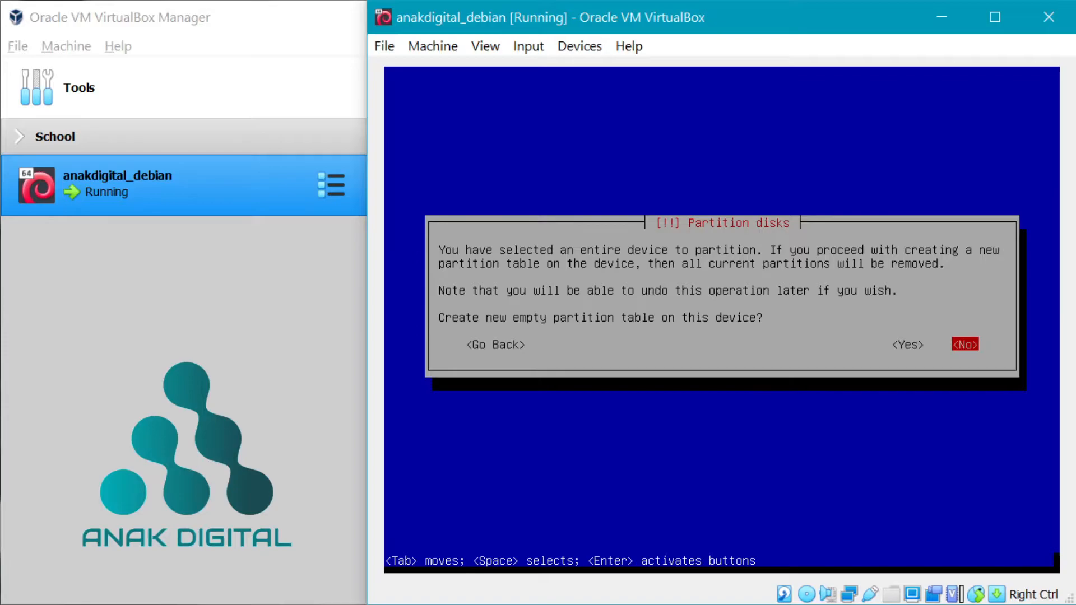
key("Left")
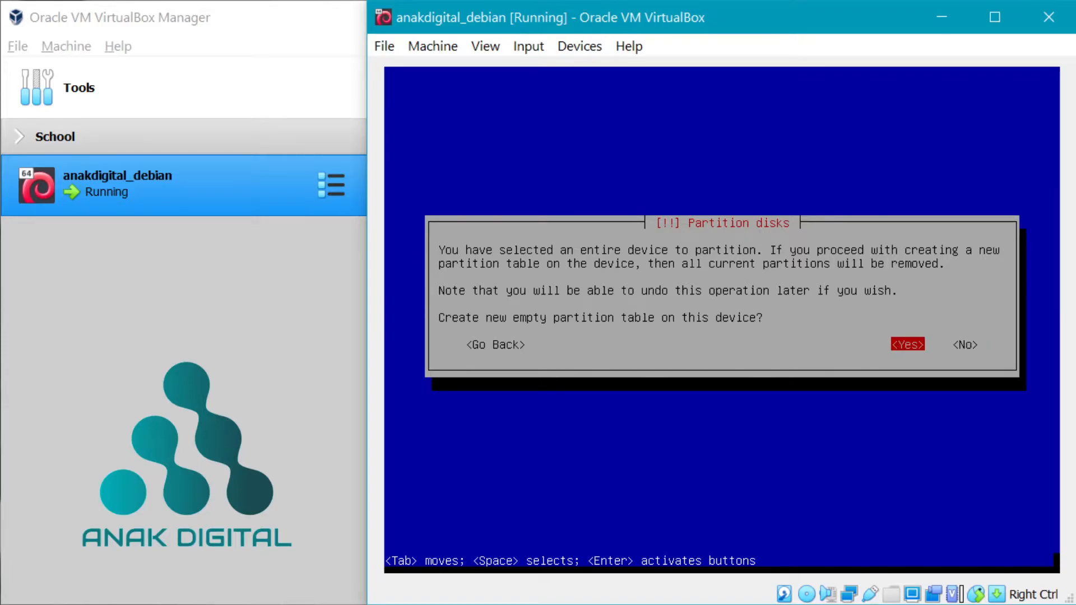
key("Return")
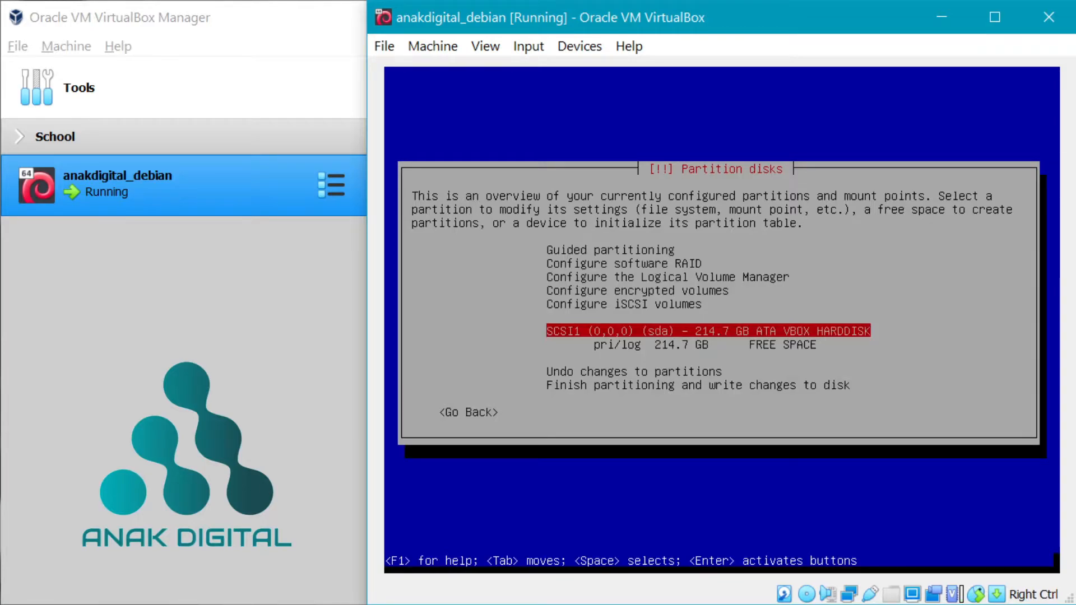
key("Down")
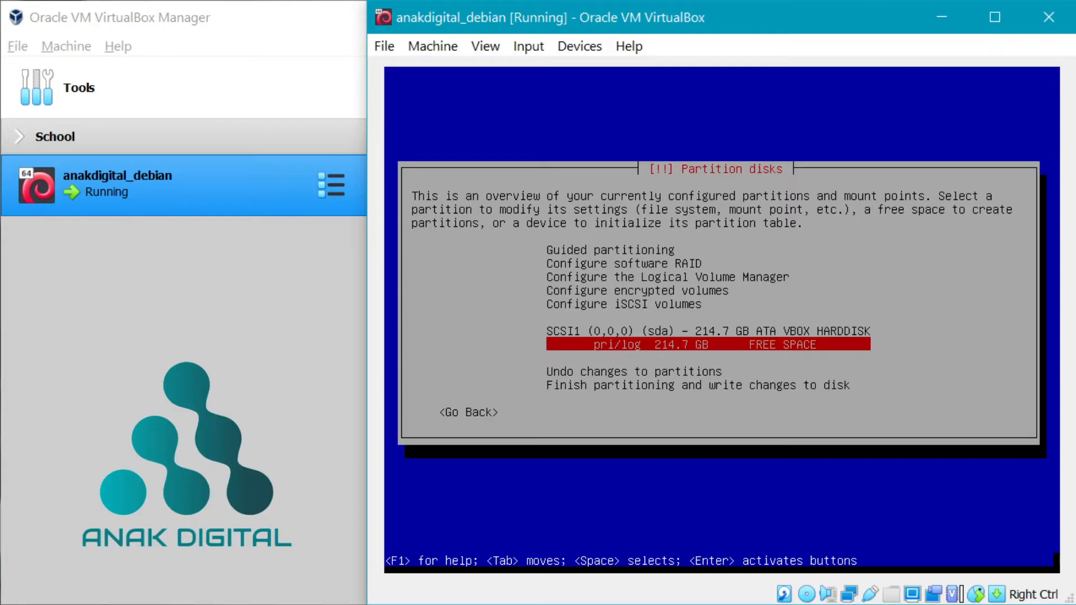
- Create a 100 GB primary partition at the beginning of the free space for the ext4 / root
key("Return")
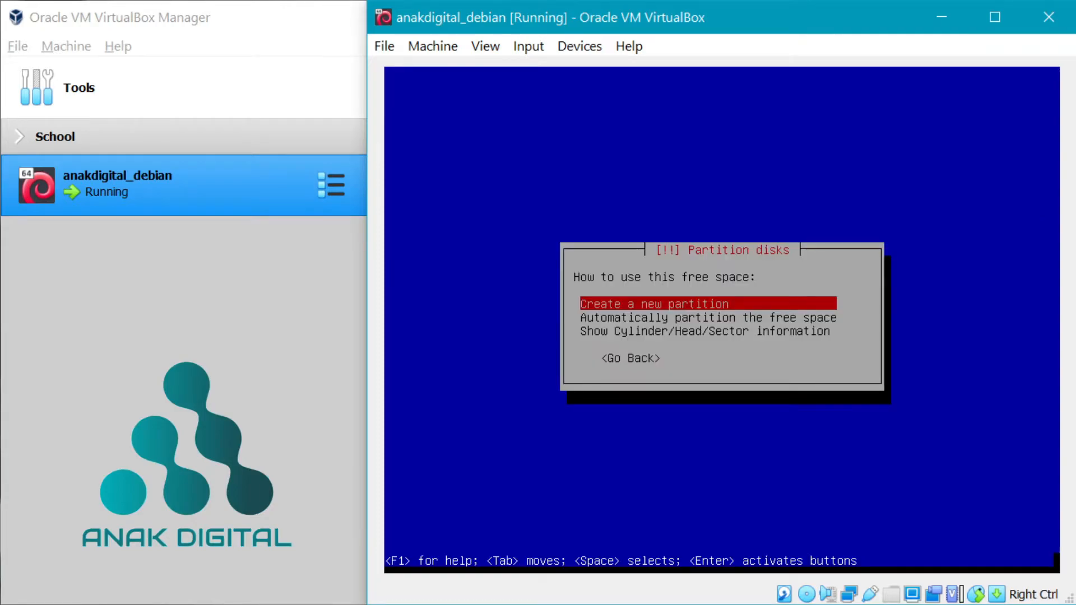
key("Return")
key("Left")
key("Left")
key("Left")
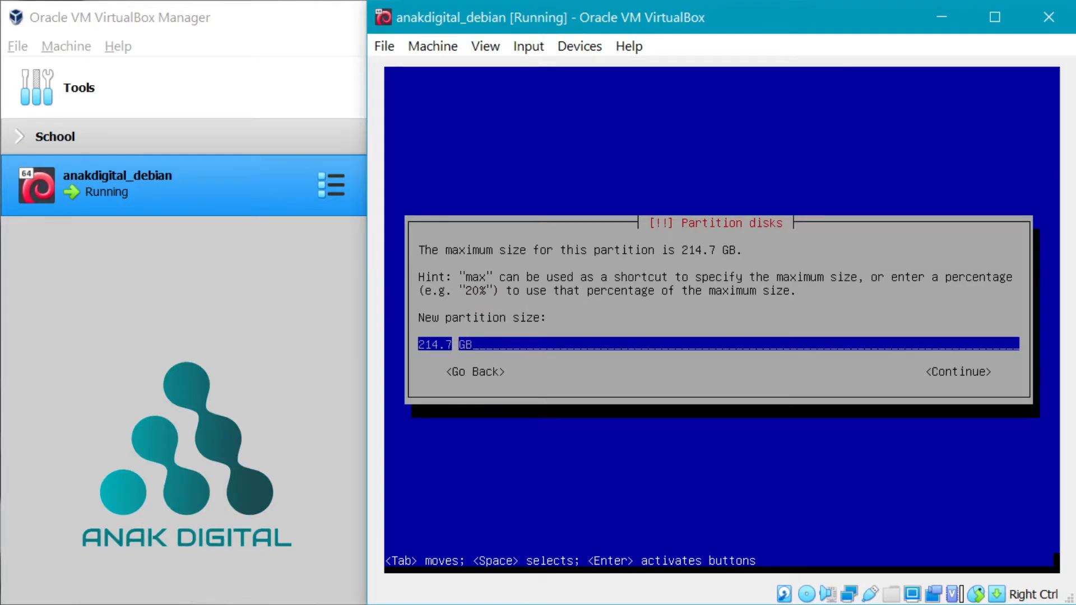
key("BackSpace")
key("BackSpace")
key("BackSpace")
key("BackSpace")
key("BackSpace")
type("100")
key("Tab")
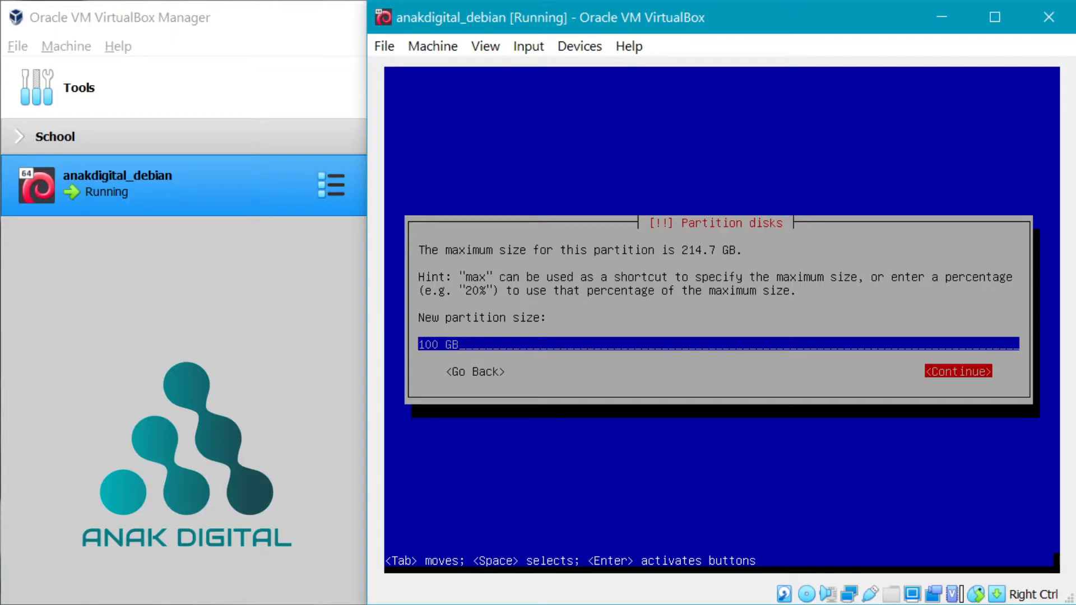
key("Return")
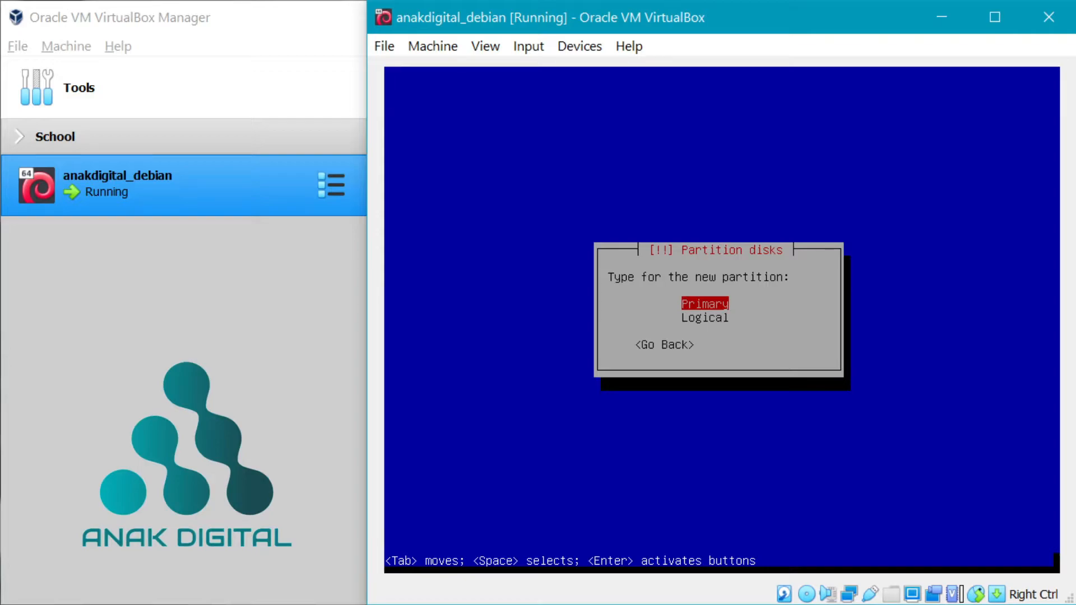
key("Return")
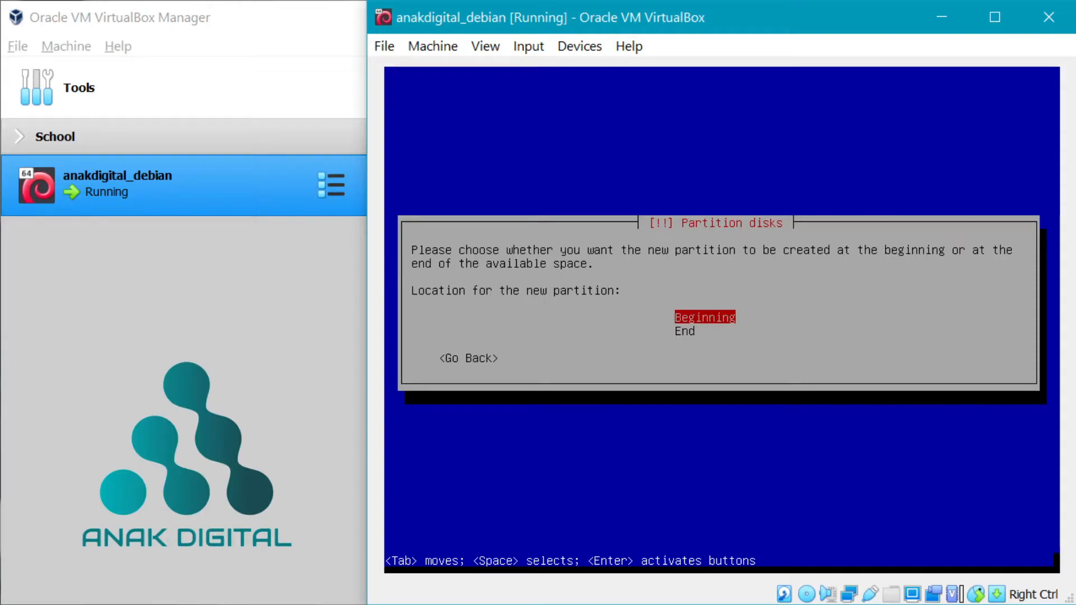
key("Return")
key("Down")
key("Down")
key("Down")
key("Down")
key("Down")
key("Down")
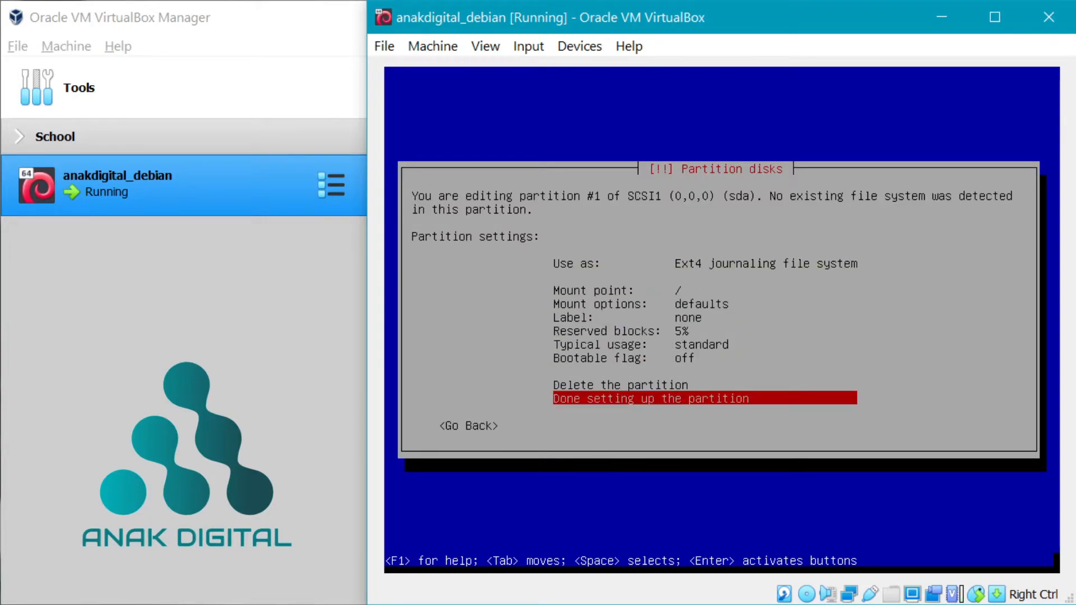
key("Return")
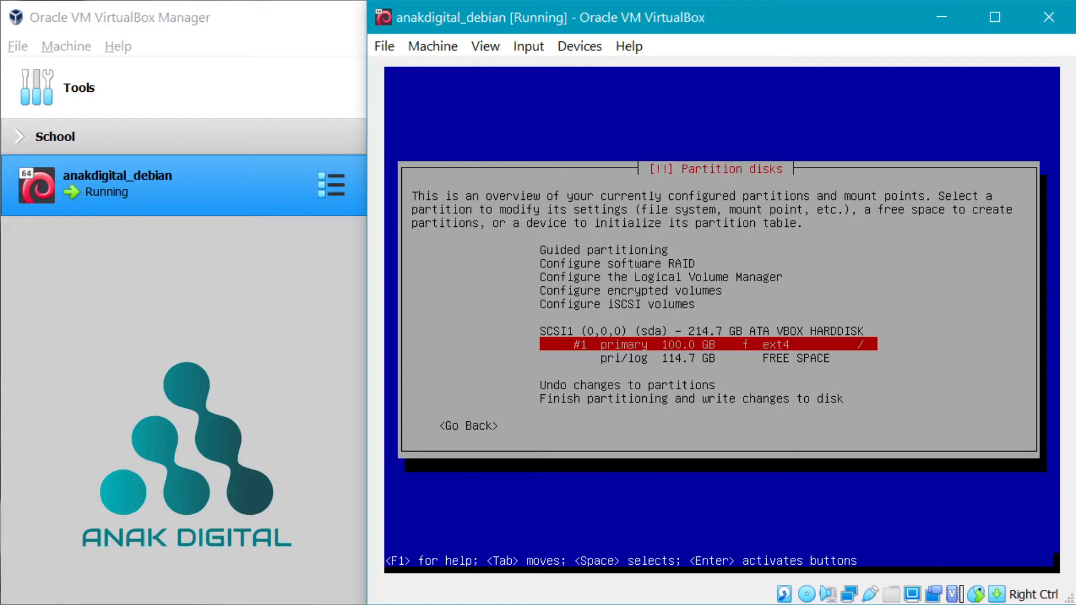
- Create a new partition in the 114.7 GB free space, sized 14.7 GB
key("Down")
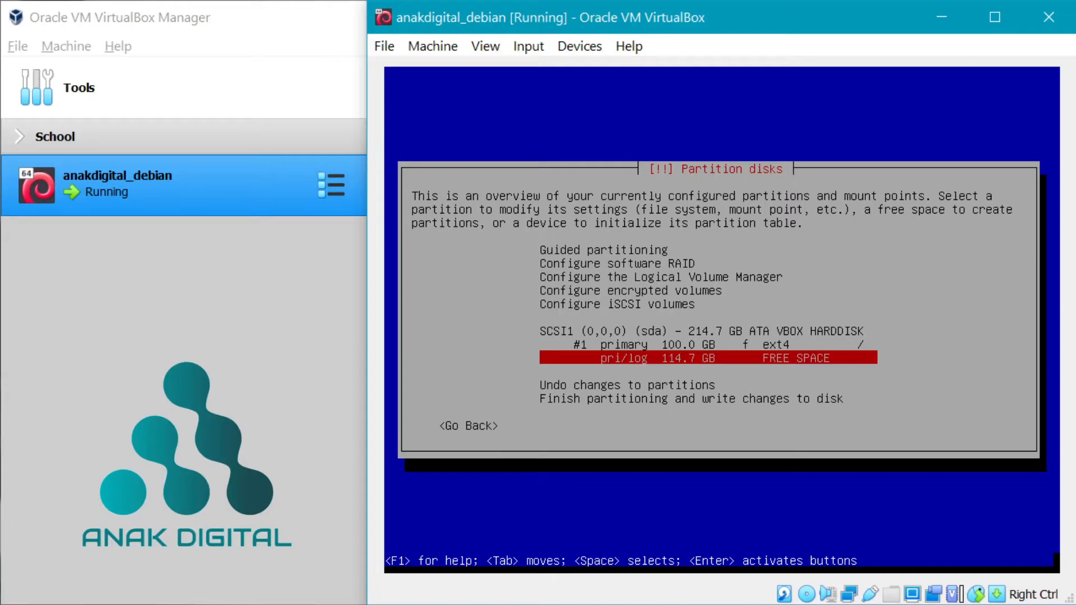
key("Up")
key("Down")
key("Return")
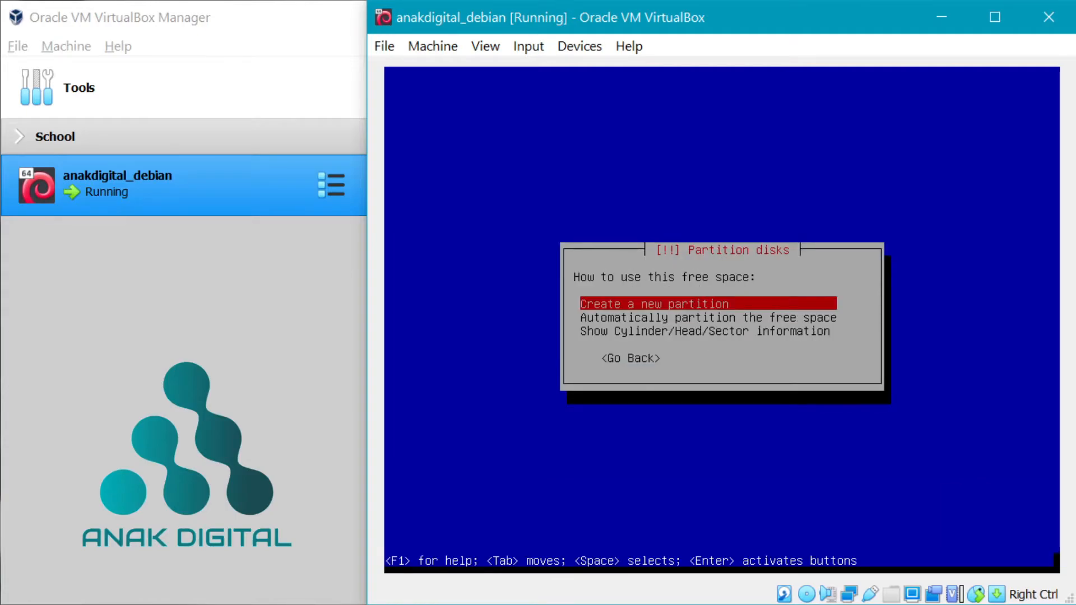
key("Return")
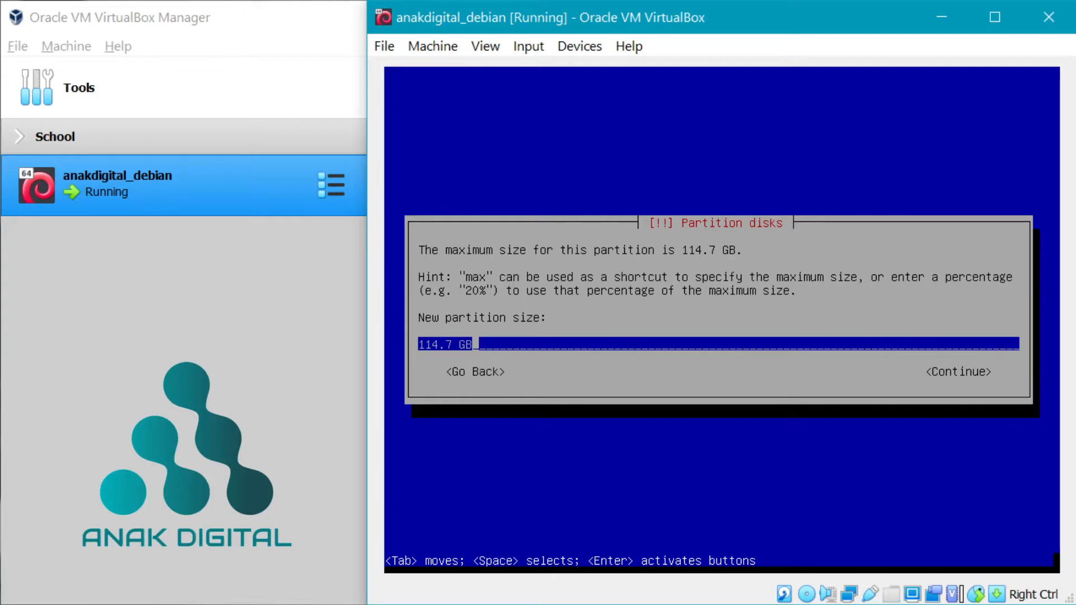
key("Left")
key("Left")
key("Left")
key("Left")
key("Left")
key("Left")
key("Left")
key("Left")
key("Right")
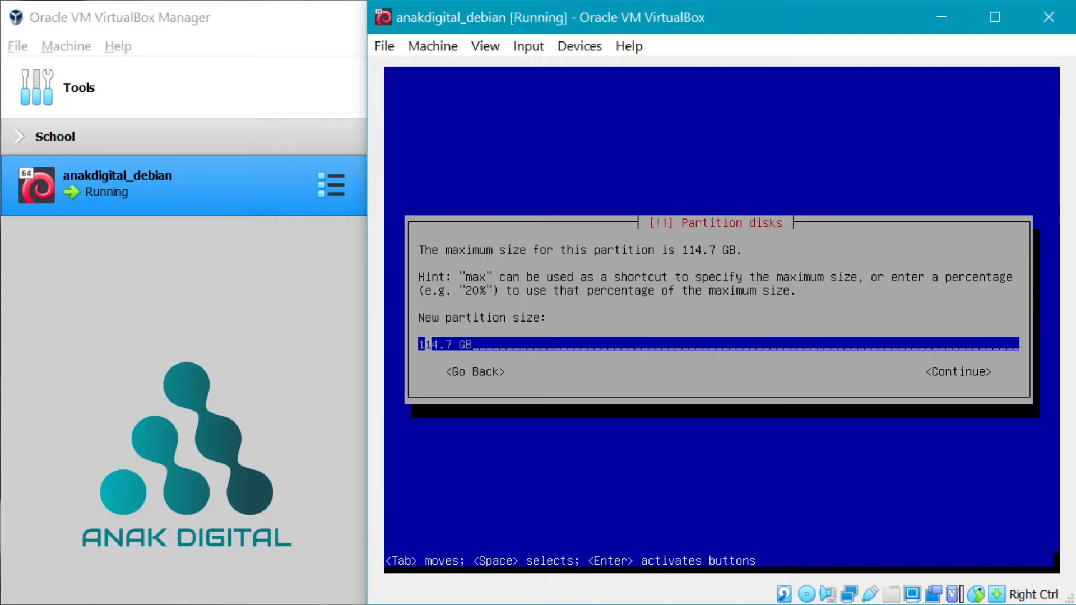
key("Delete")
key("Tab")
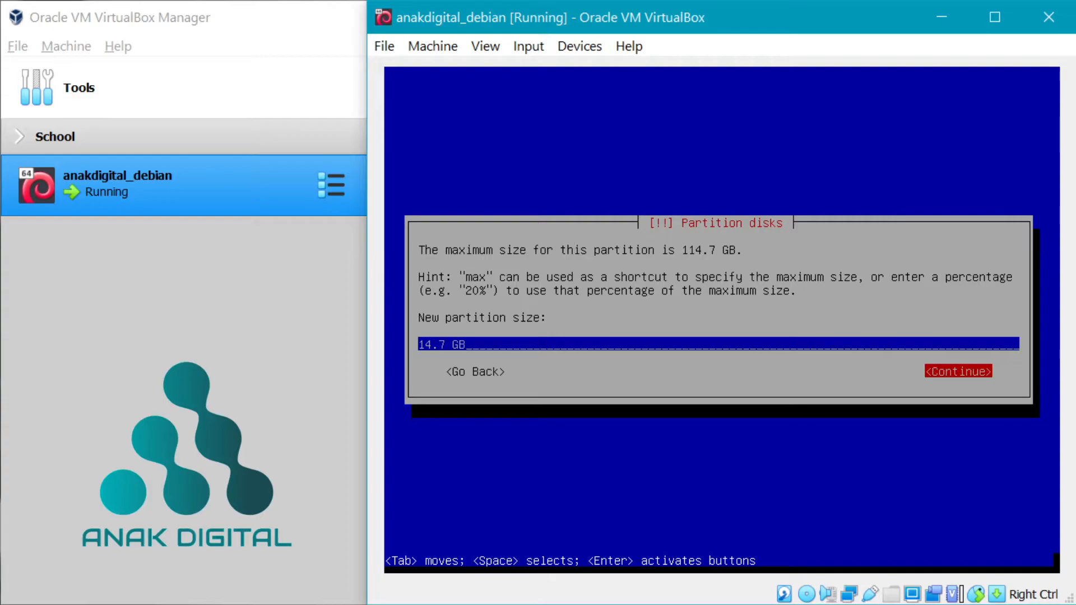
key("Return")
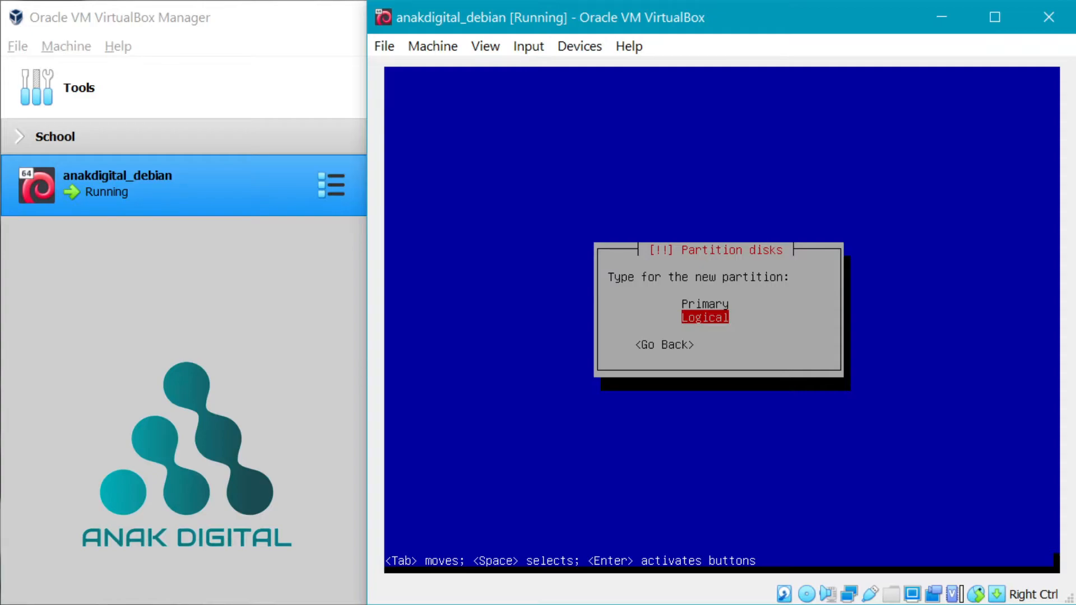
- Make it a logical partition at the beginning, used as swap area, and finish it
key("Return")
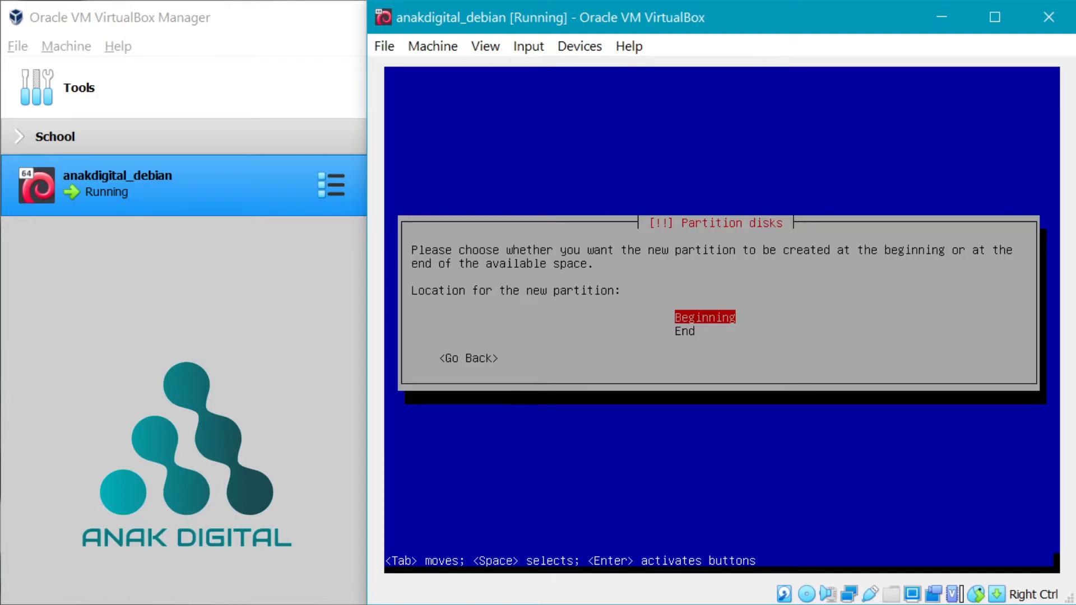
key("Return")
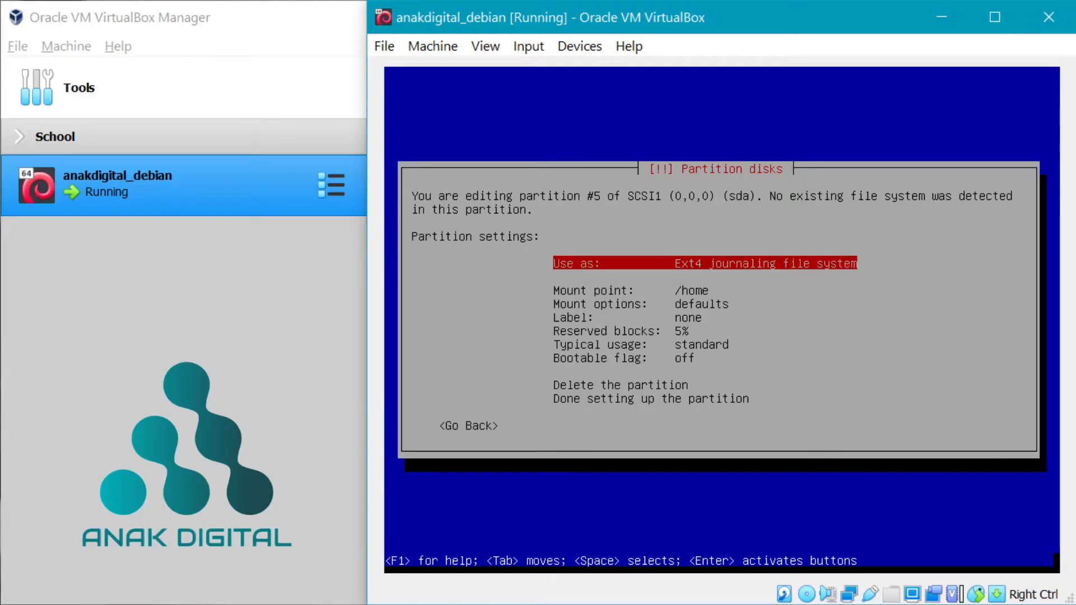
key("Return")
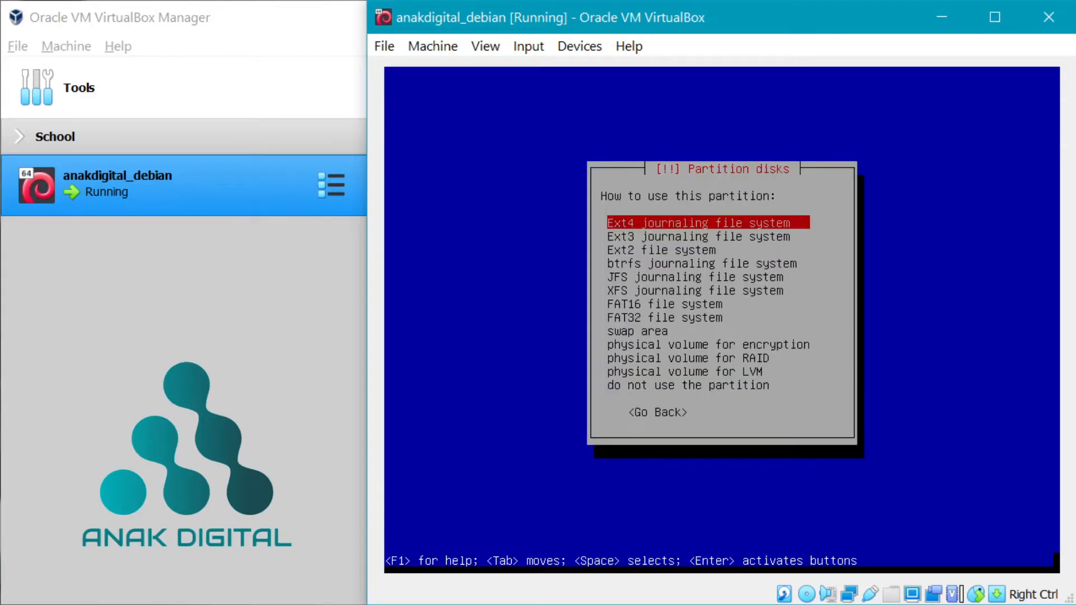
key("Down")
key("Down")
key("Down")
key("Down")
key("Down")
key("Down")
key("Down")
key("Down")
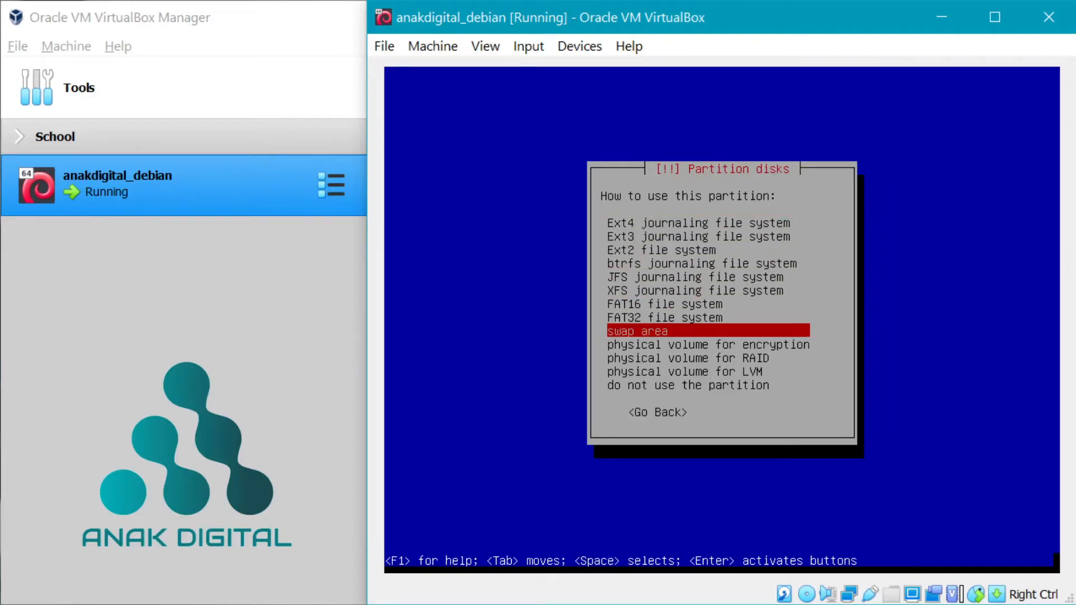
key("Return")
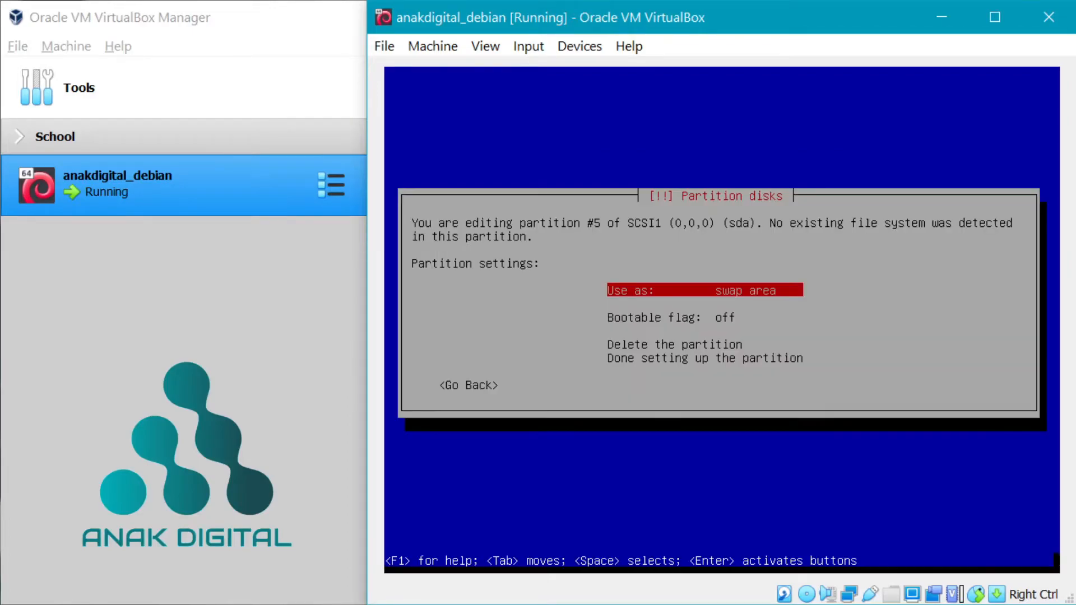
key("Down")
key("Down")
key("Down")
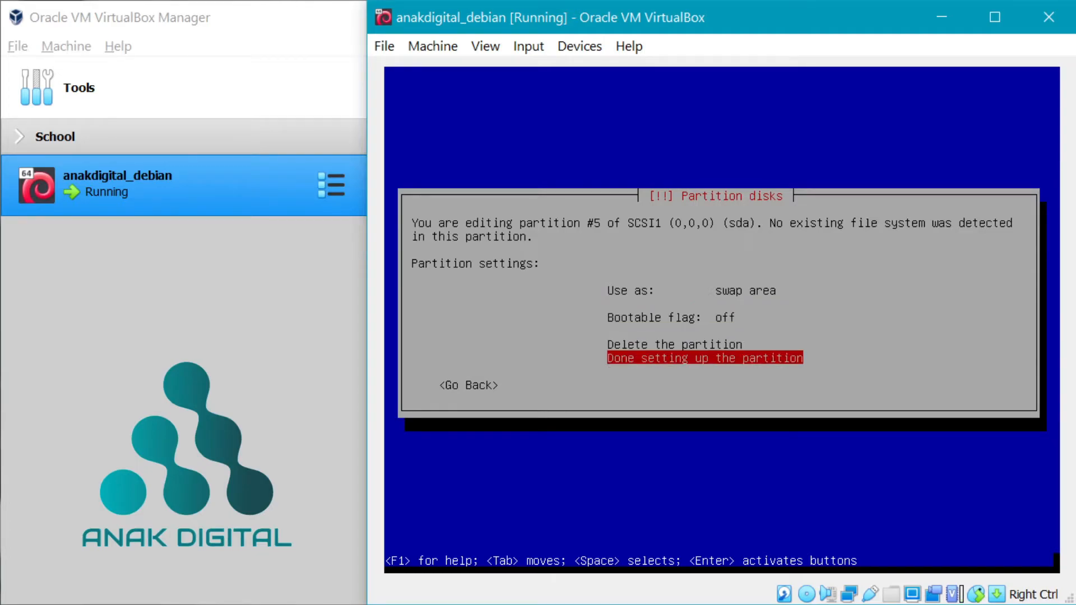
key("Return")
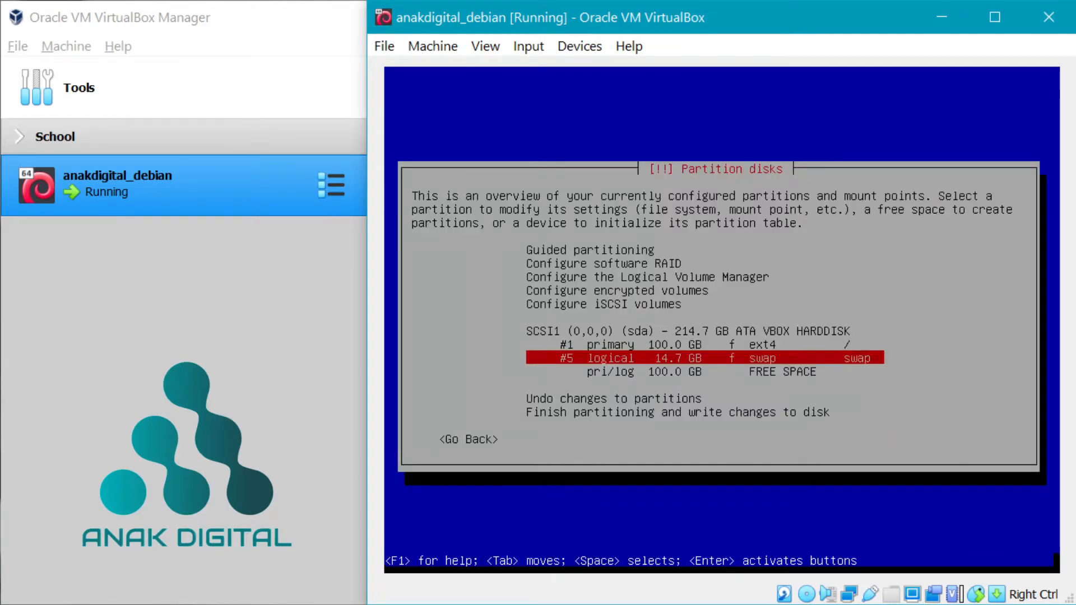
key("Down")
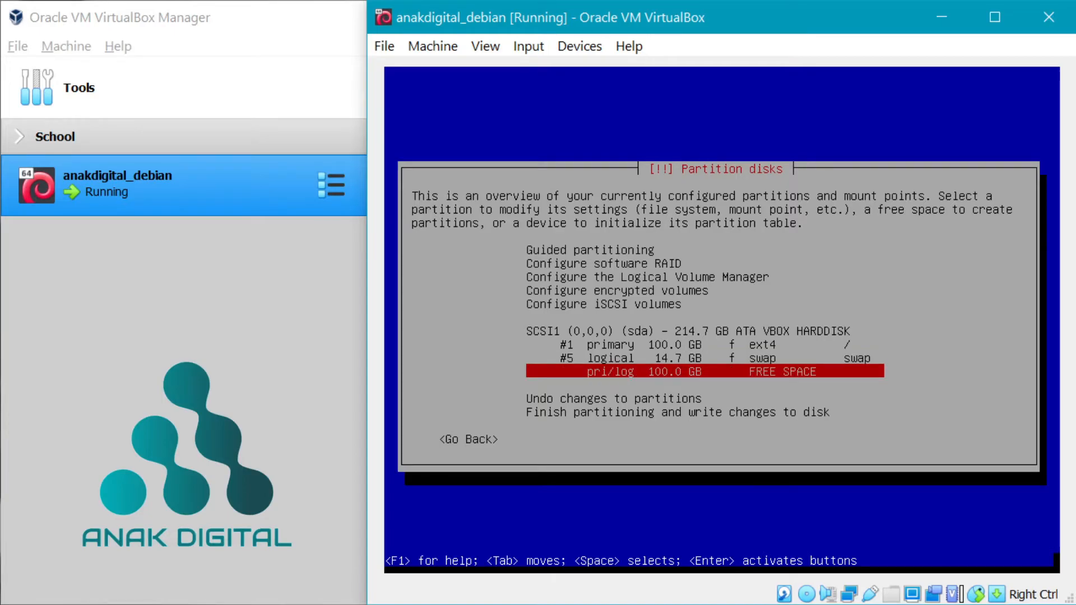
- Create a primary partition using the full remaining 100.0 GB of free space
key("Return")
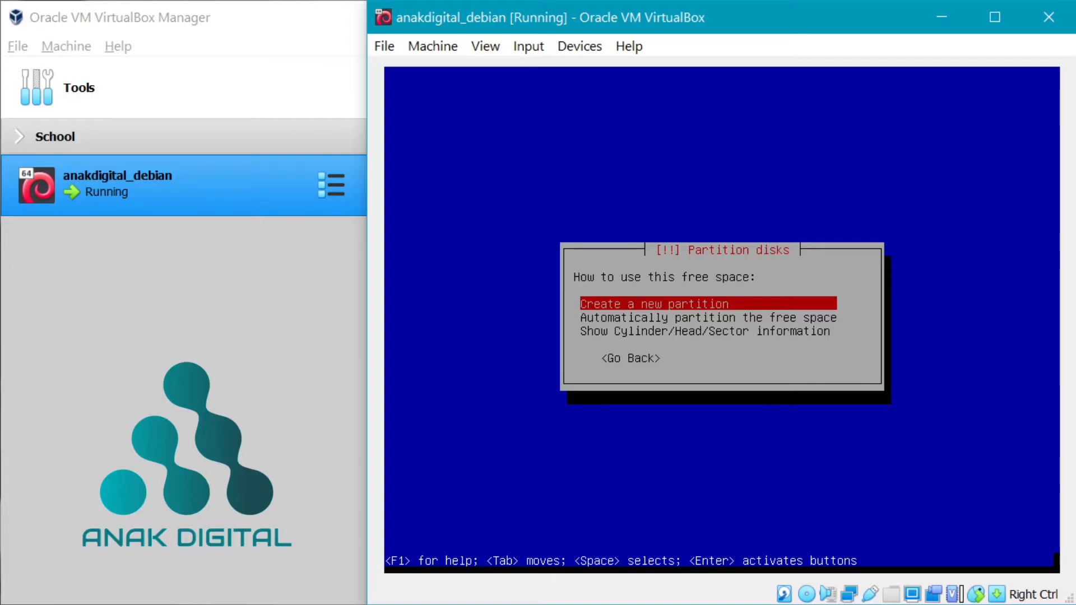
key("Return")
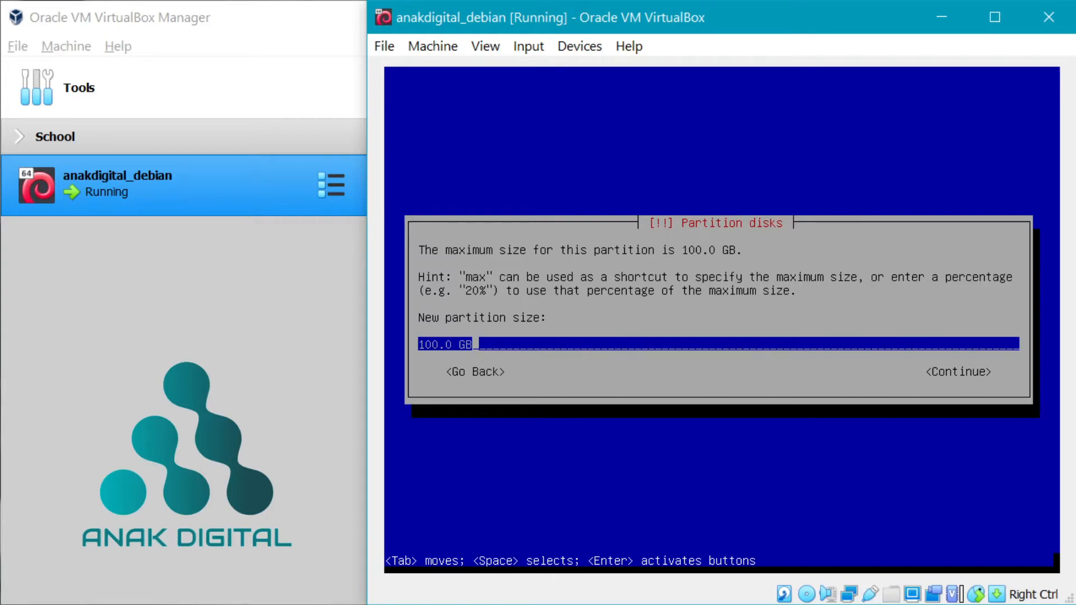
key("Return")
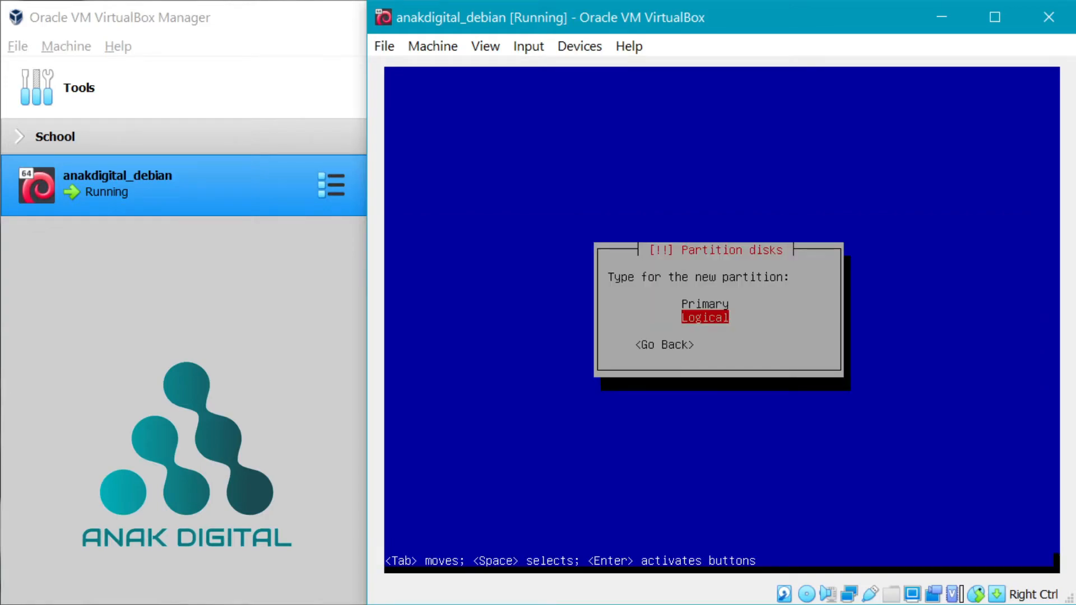
key("Up")
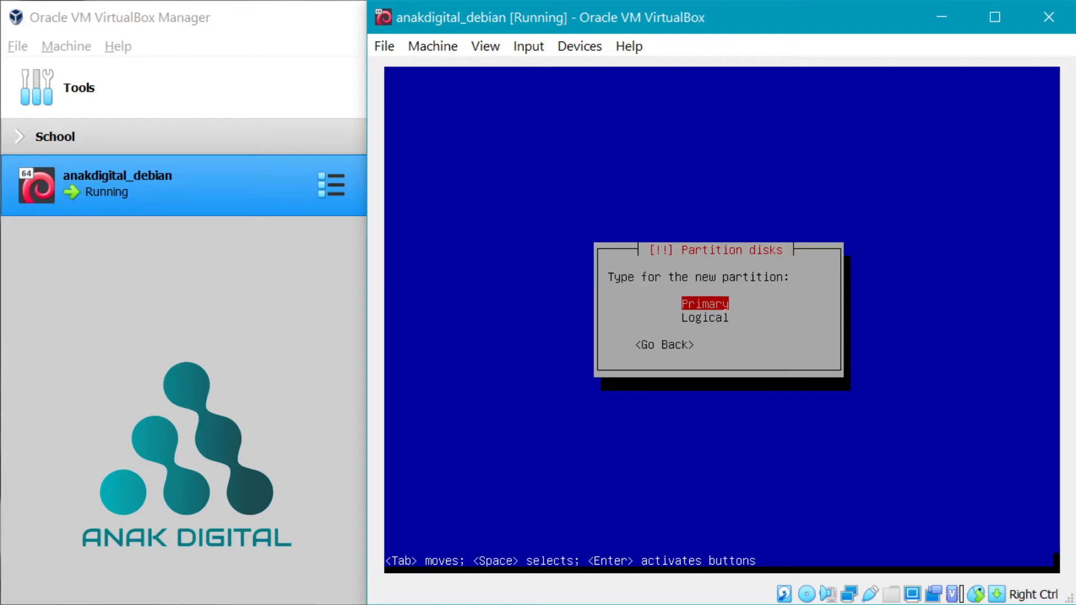
key("Return")
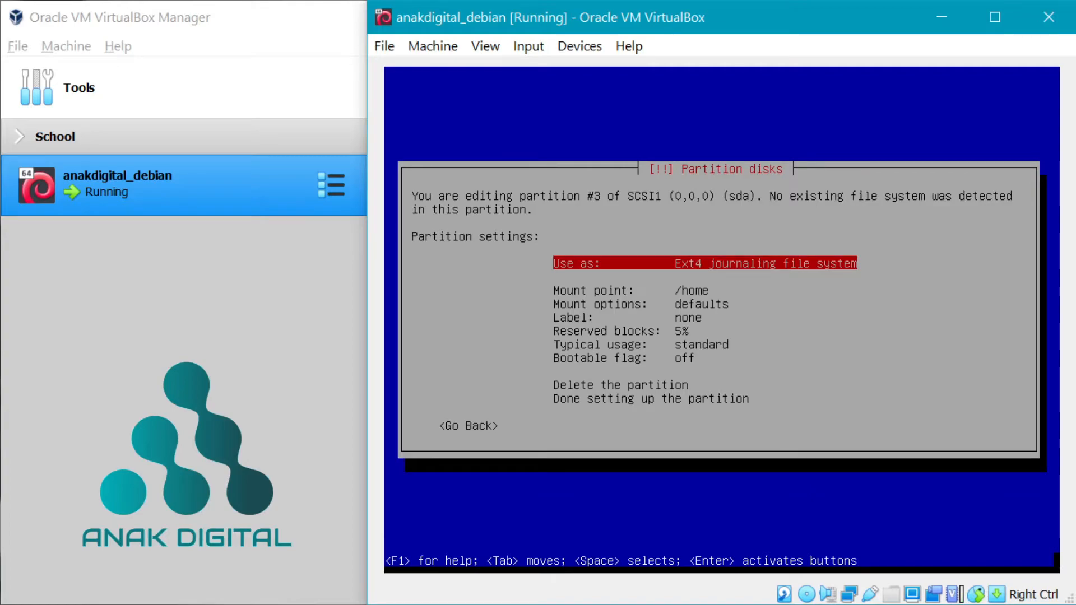
- Enter the partition's mount point manually as /data and finish the partition
key("Down")
key("Down")
key("Up")
key("Return")
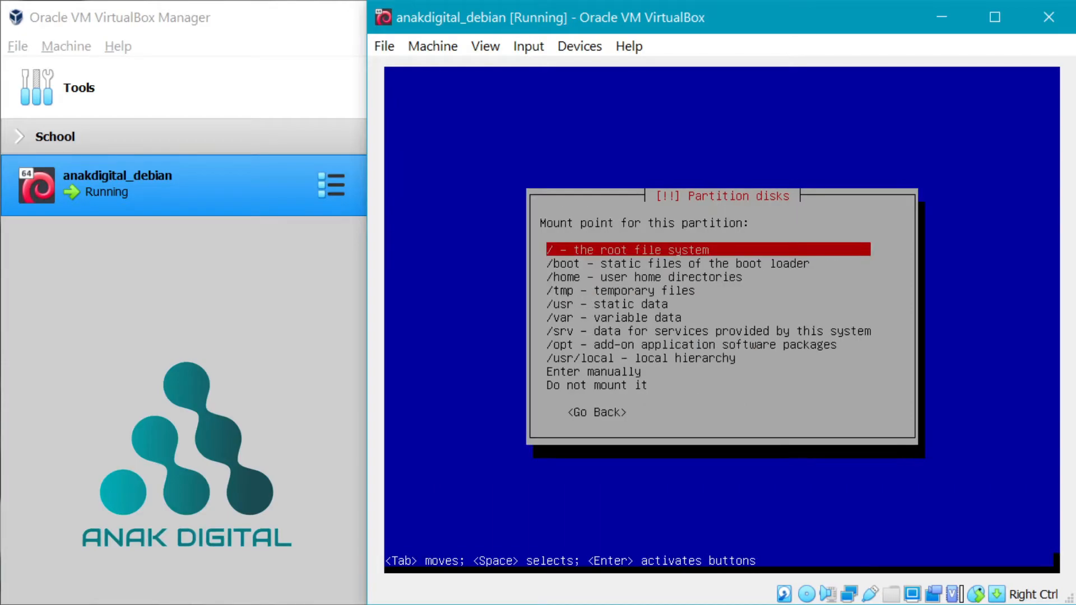
key("Down")
key("Down")
key("Down")
key("Down")
key("Down")
key("Down")
key("Down")
key("Down")
key("Down")
key("Down")
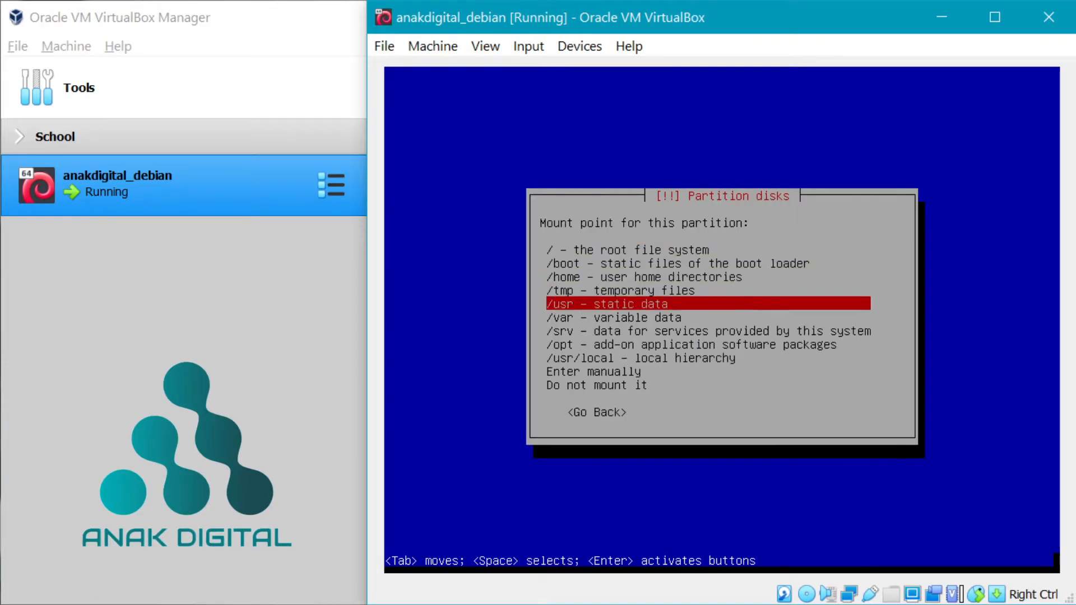
key("Up")
key("Return")
type("/ho")
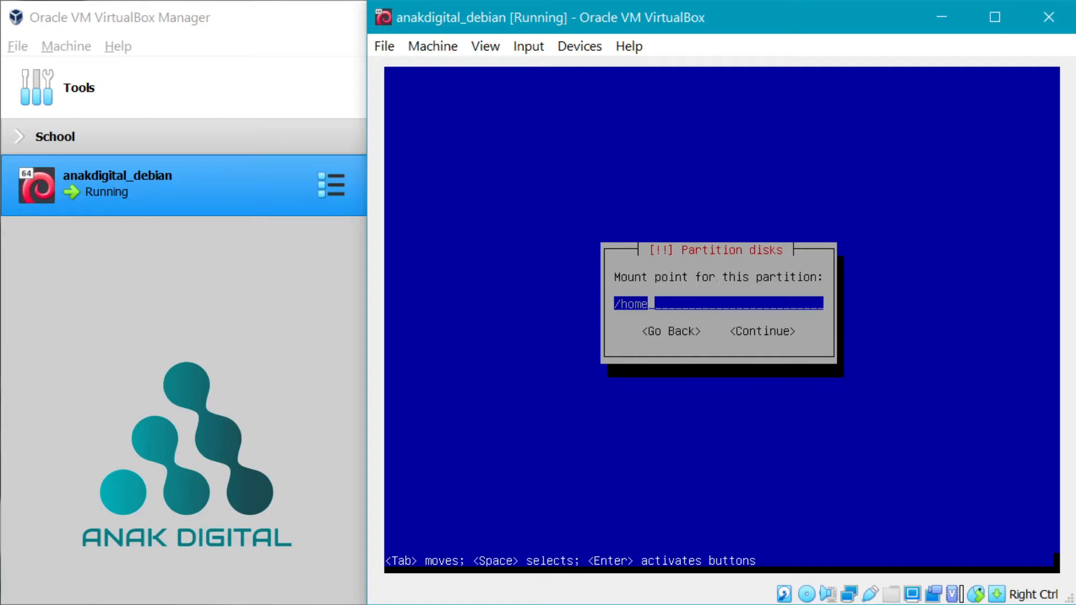
key("BackSpace")
key("BackSpace")
type("data")
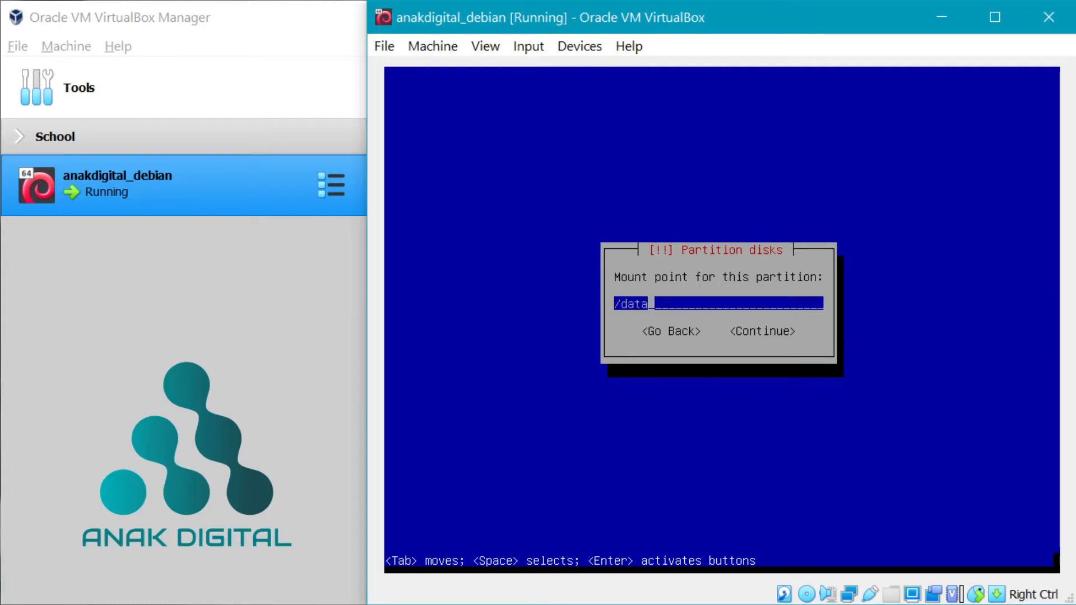
key("Tab")
key("Return")
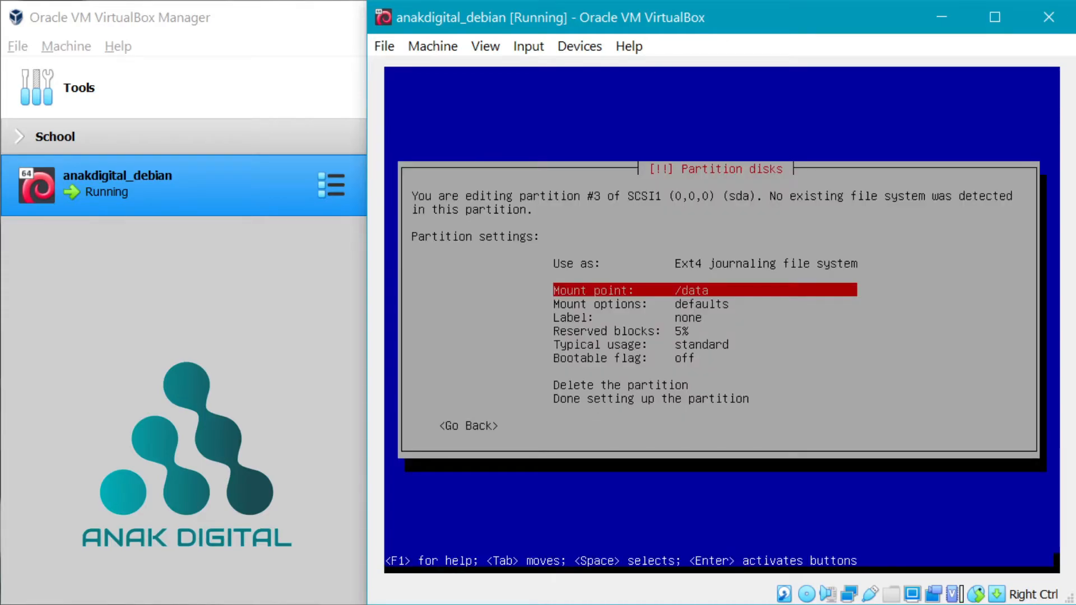
key("Down")
key("Down")
key("Down")
key("Down")
key("Down")
key("Down")
key("Down")
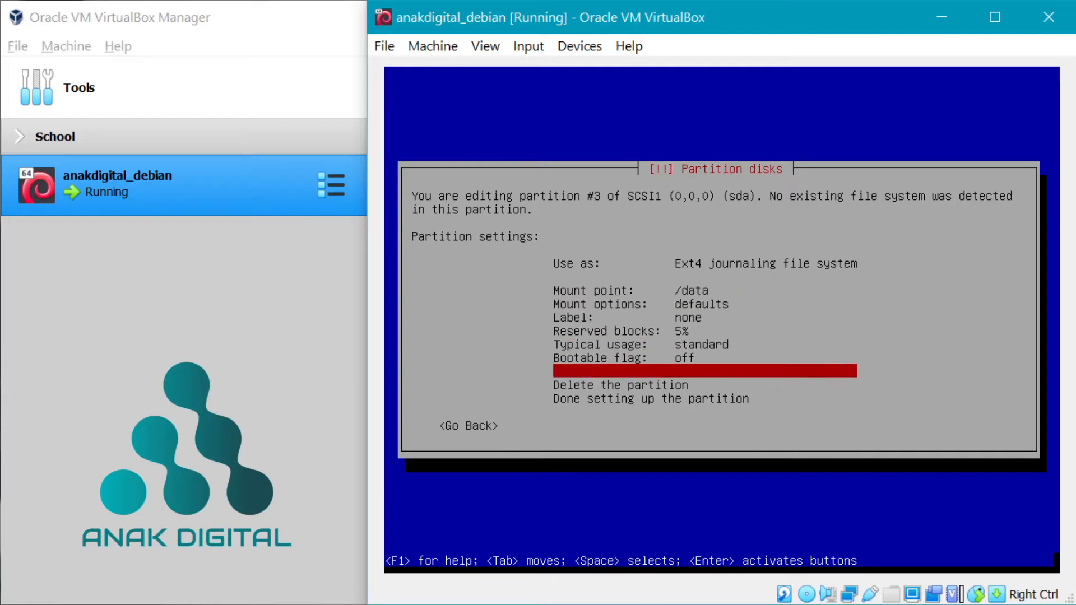
key("Return")
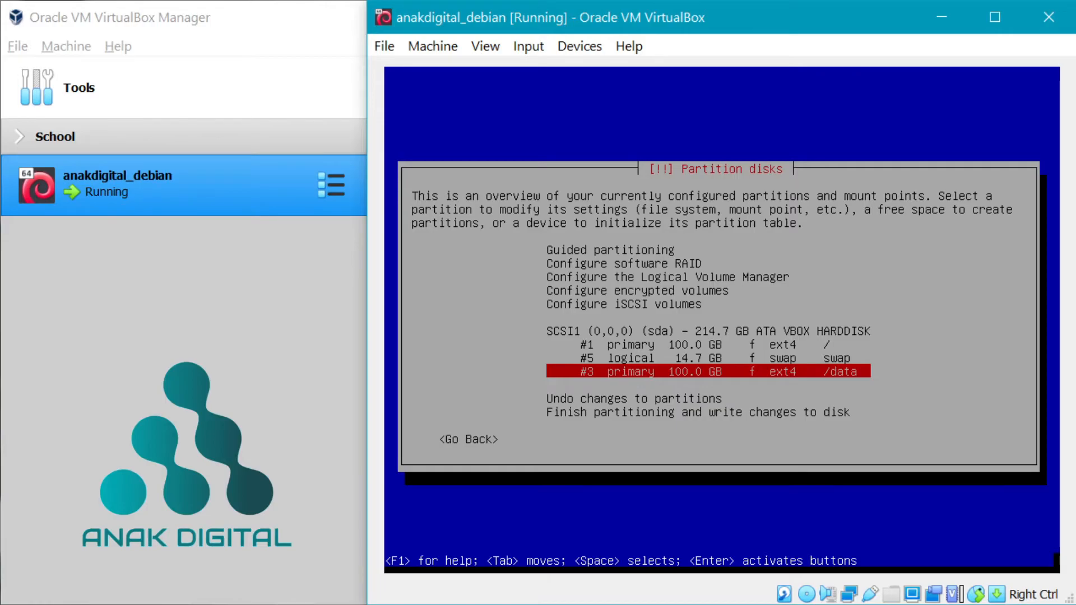
- Finish partitioning and confirm with Yes to write the changes to disk
key("Down")
key("Down")
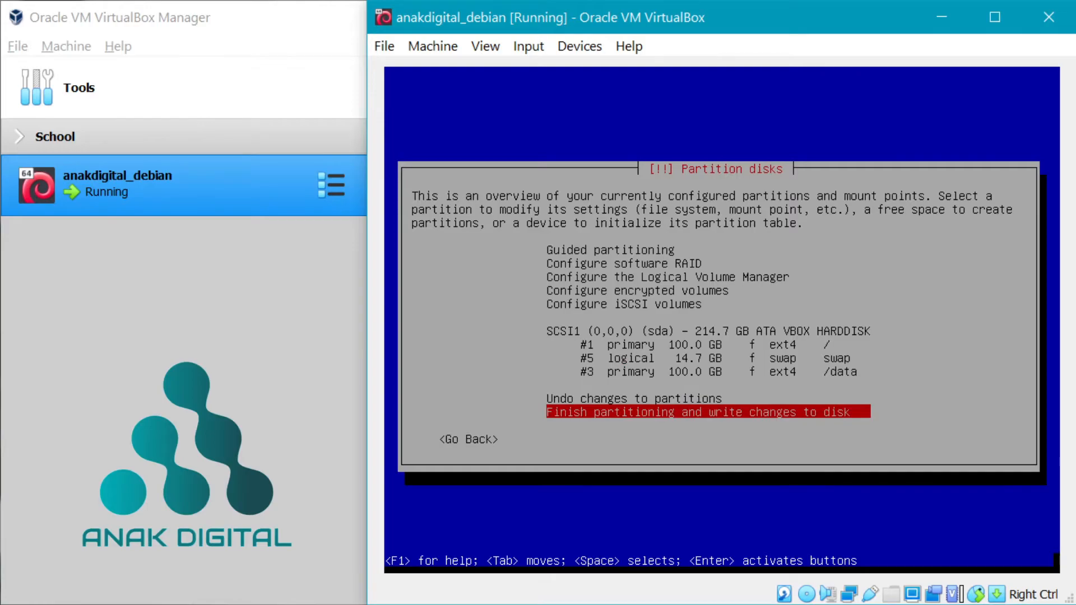
key("Return")
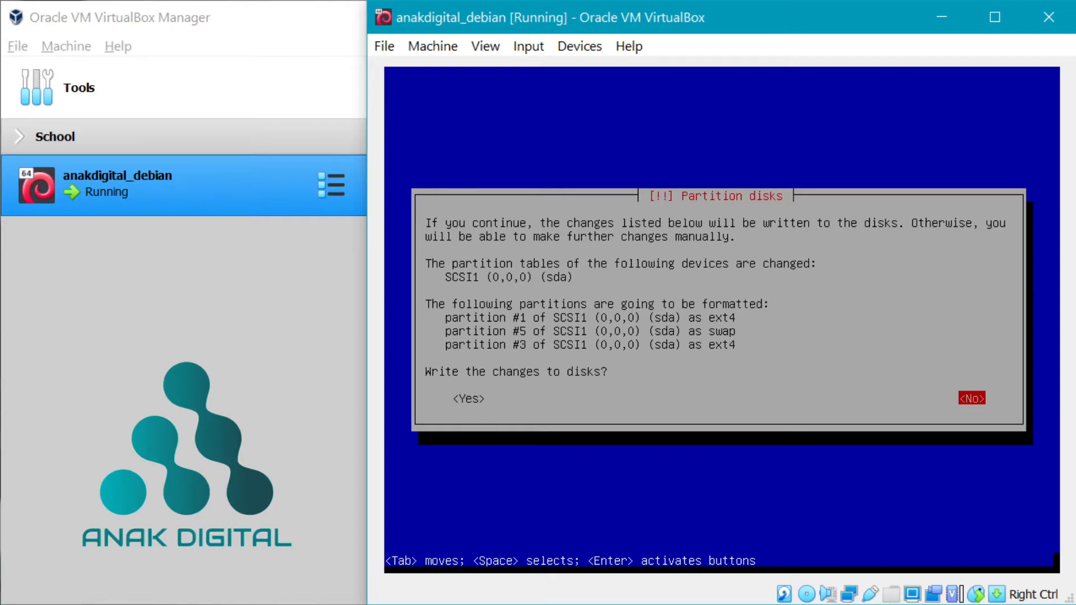
key("Tab")
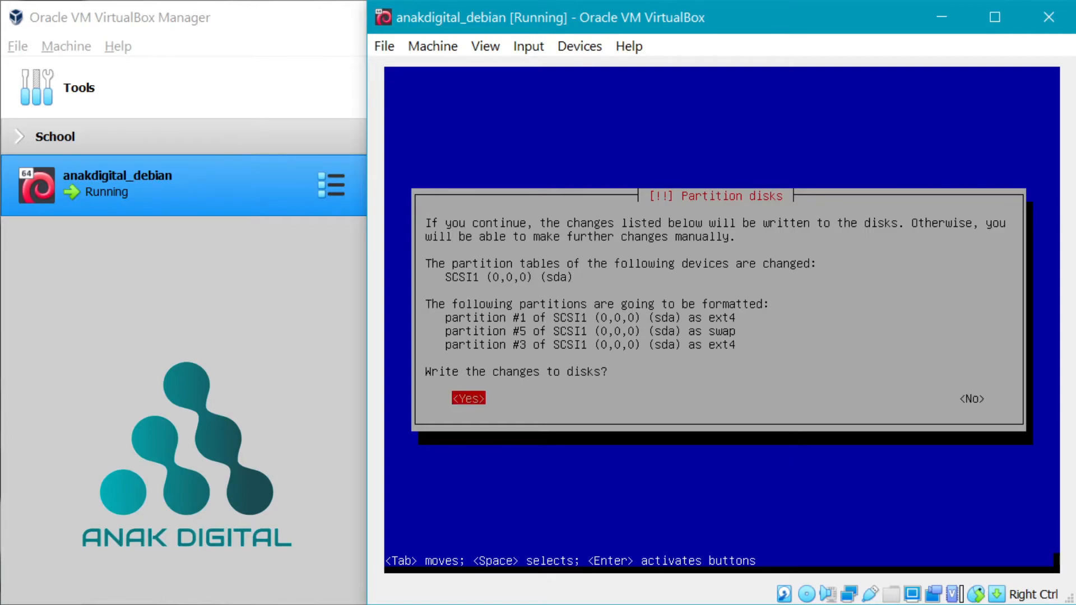
key("Return")
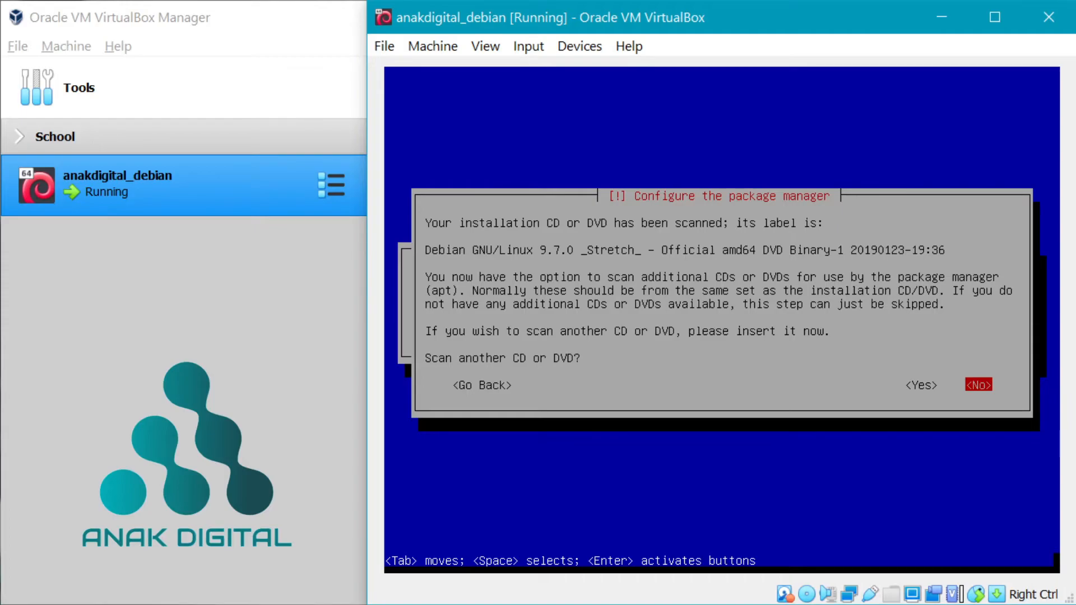
- Answer No to scanning another disc, using a network mirror, and the popularity-contest survey
key("Return")
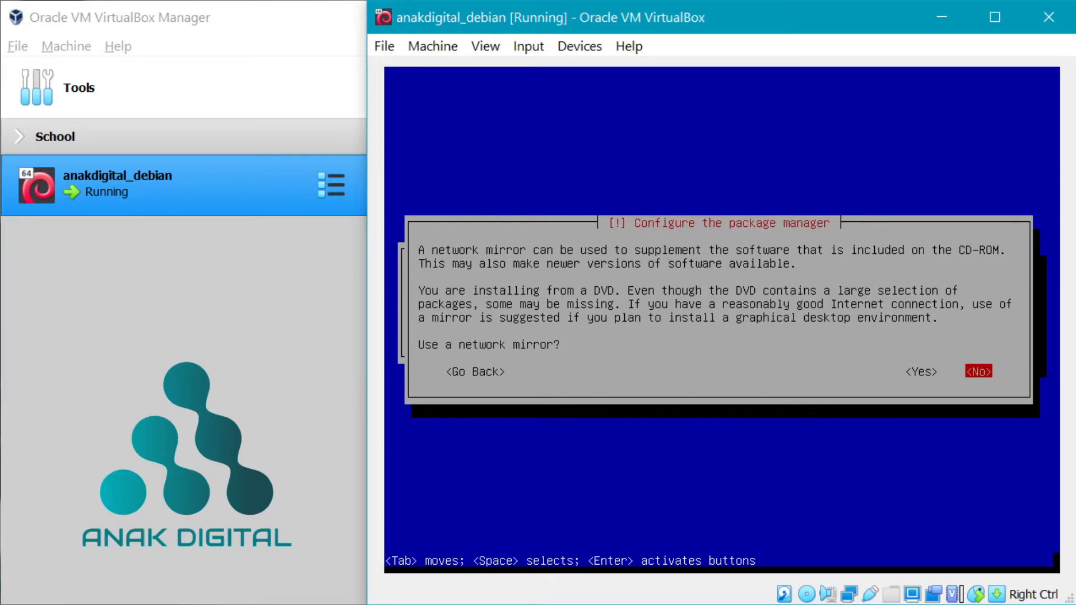
key("Return")
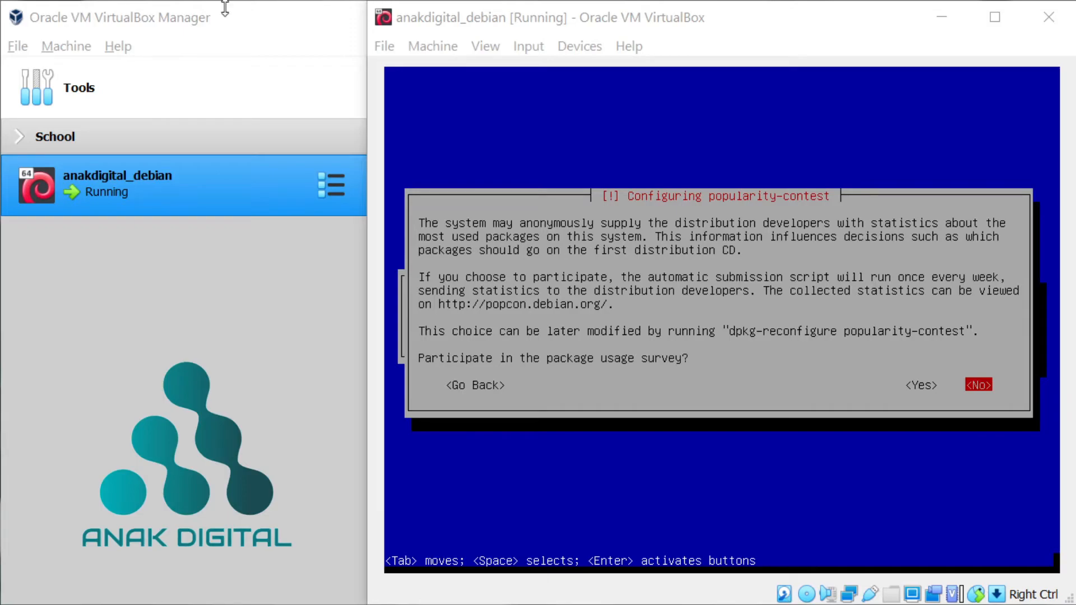
left_click(524, 5)
key("Return")
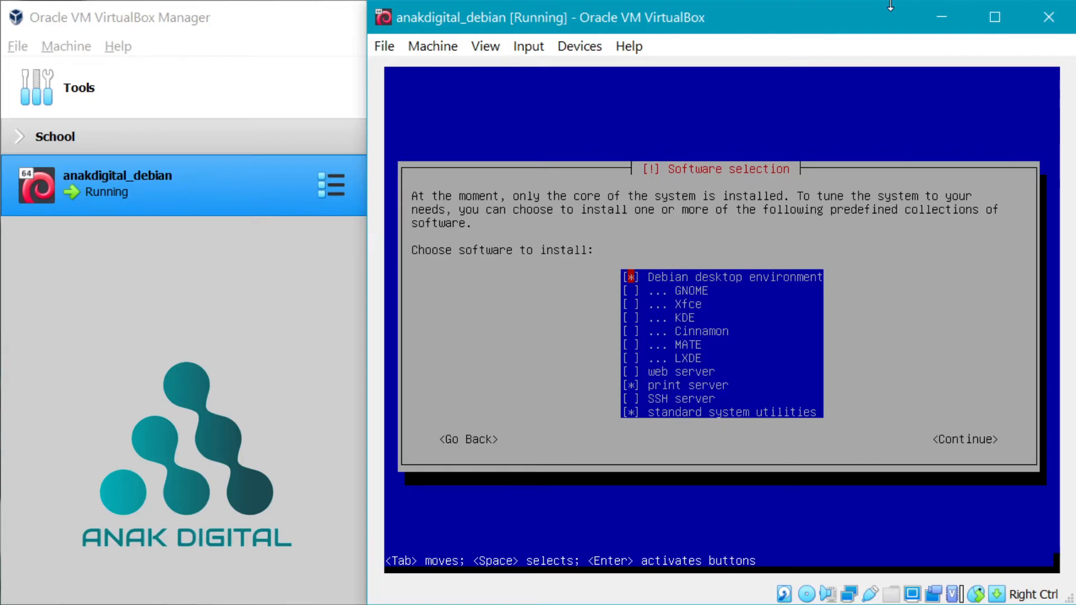
- Keep only SSH server and standard system utilities ticked, clearing desktop environment and print server, and continue
key("Down")
key("Down")
key("Down")
key("Down")
key("Down")
key("Down")
key("Down")
key("Down")
key("Down")
key("Up")
key("Up")
key("Up")
key("Up")
key("Up")
key("Up")
key("Up")
key("Up")
key("Up")
key("Up")
key("Down")
key("Up")
key("Down")
key("Down")
key("Down")
key("Down")
key("Down")
key("Down")
key("Down")
key("Down")
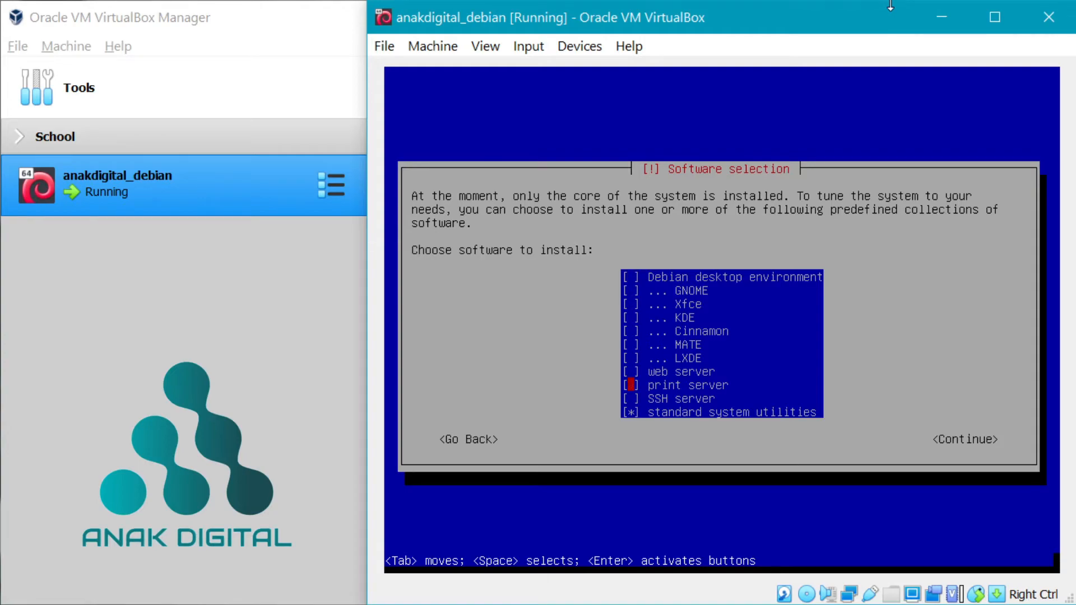
key("Down")
key("Down")
key("Tab")
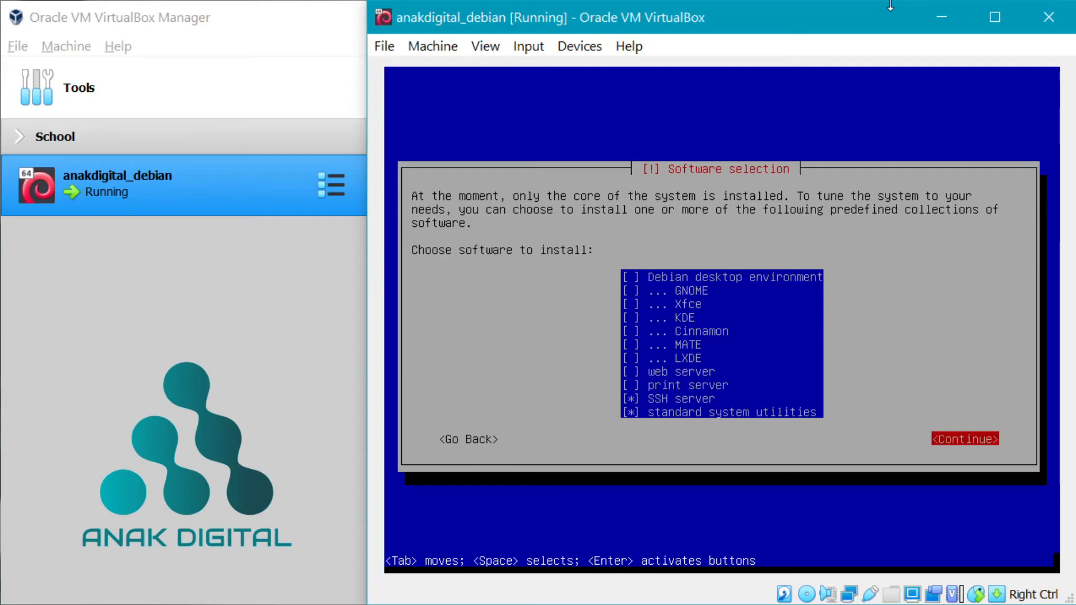
key("Return")
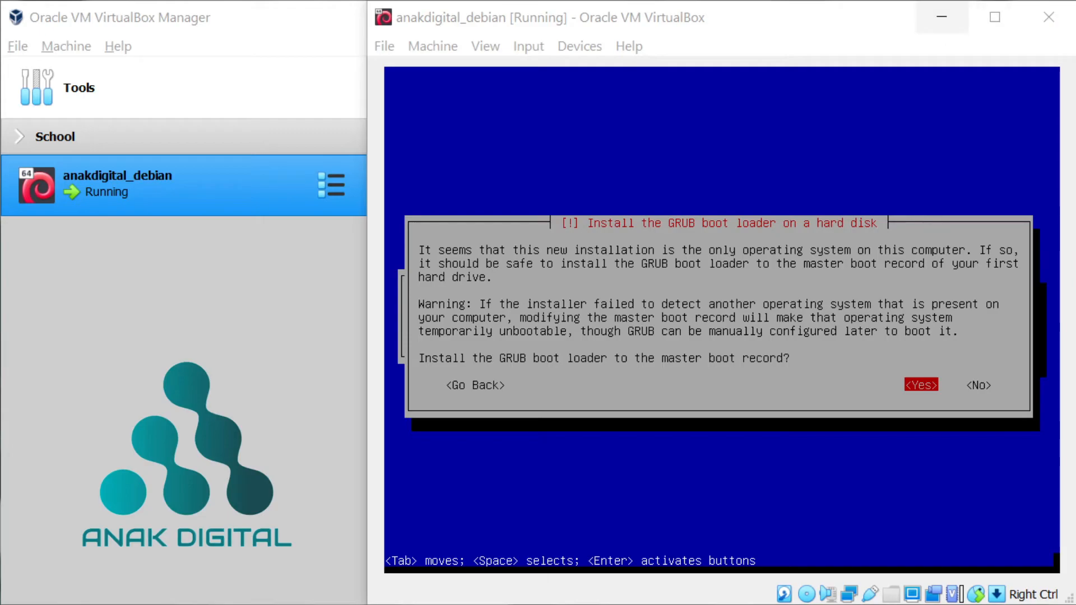
- Install the GRUB boot loader on /dev/sda and finish the installation so the VM reboots
left_click(723, 20)
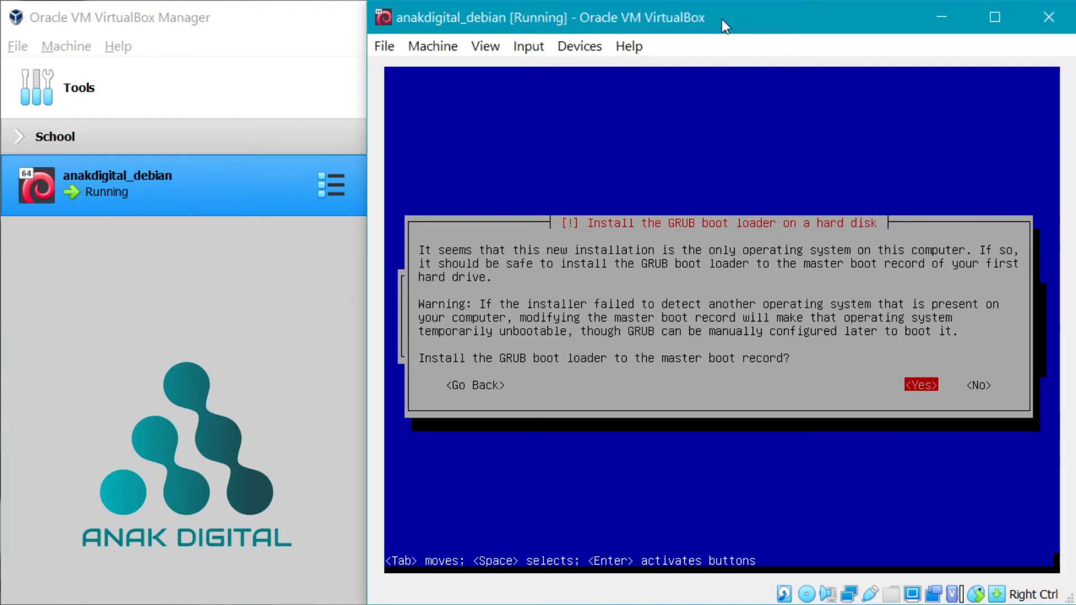
key("Return")
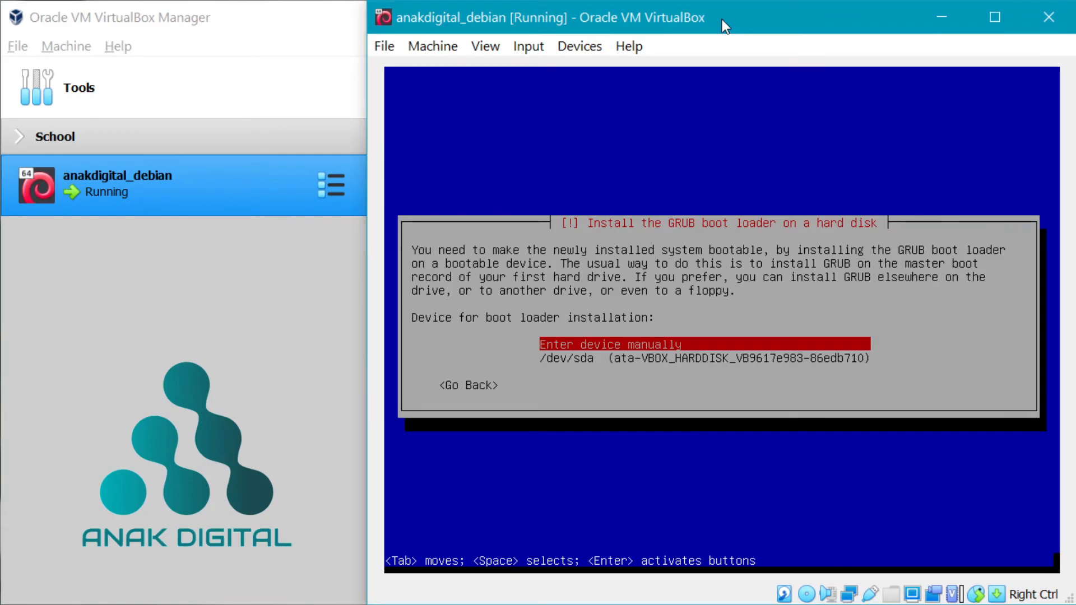
key("Down")
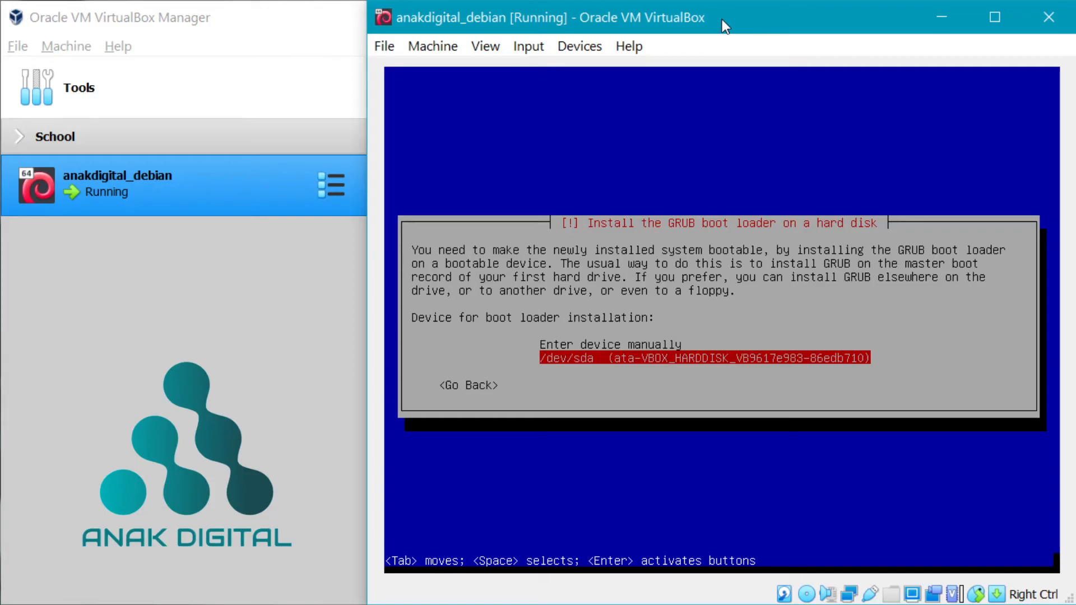
key("Up")
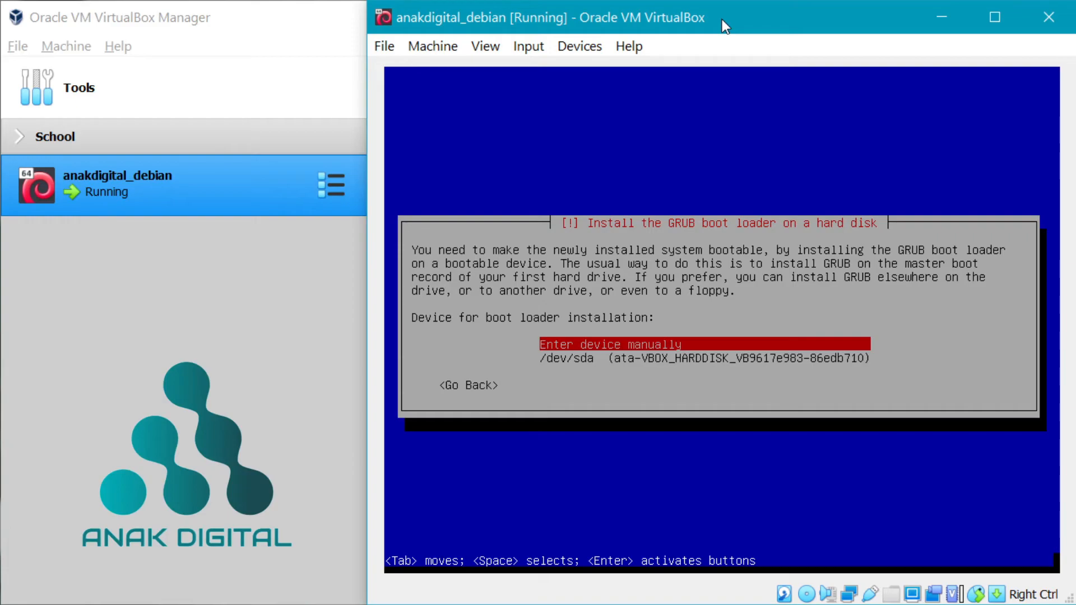
key("Down")
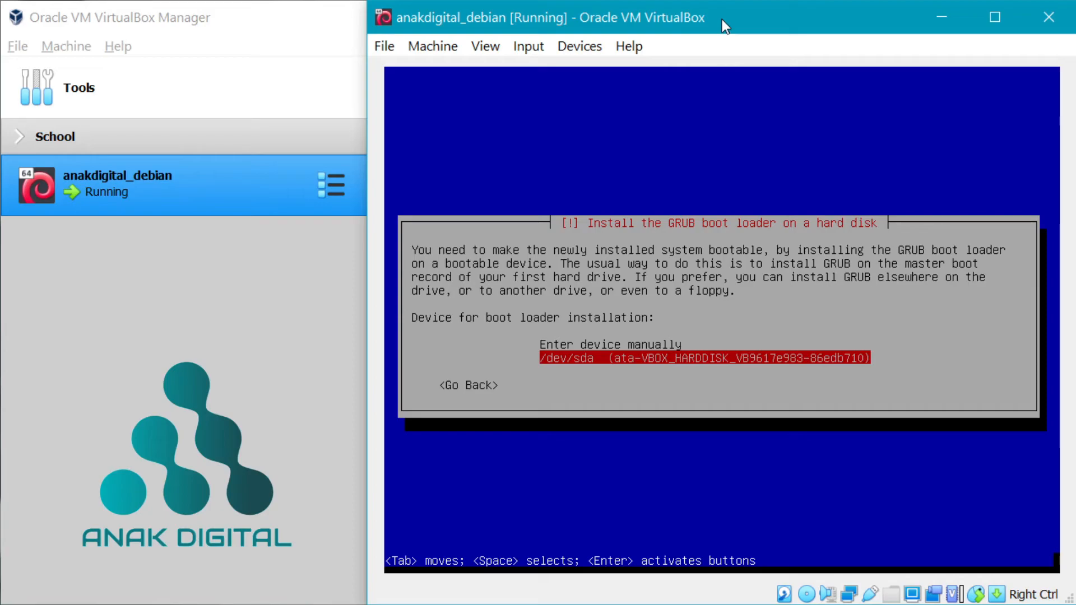
key("Return")
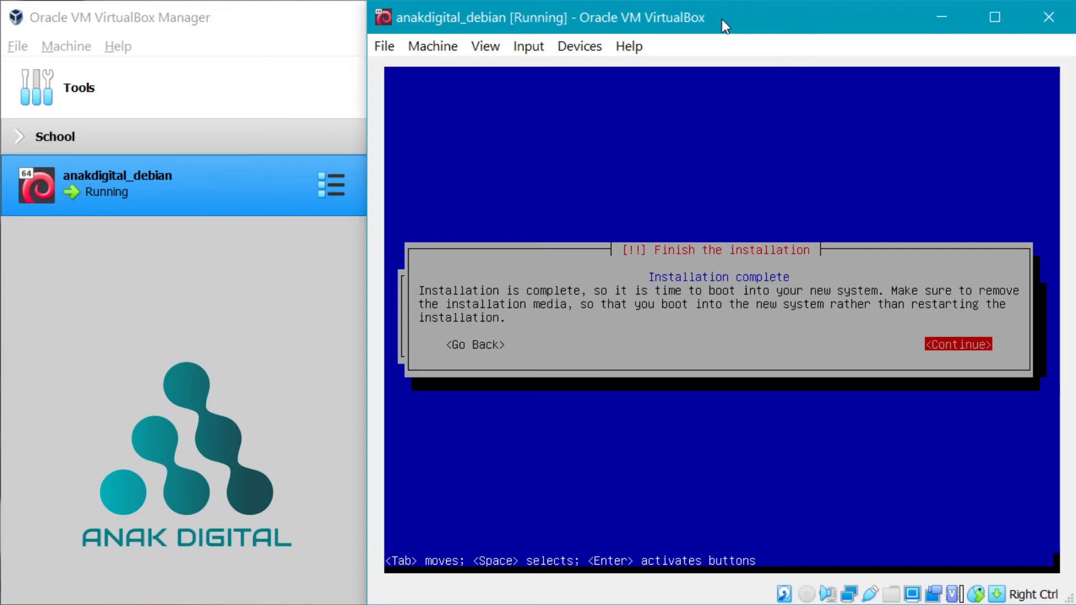
key("Return")
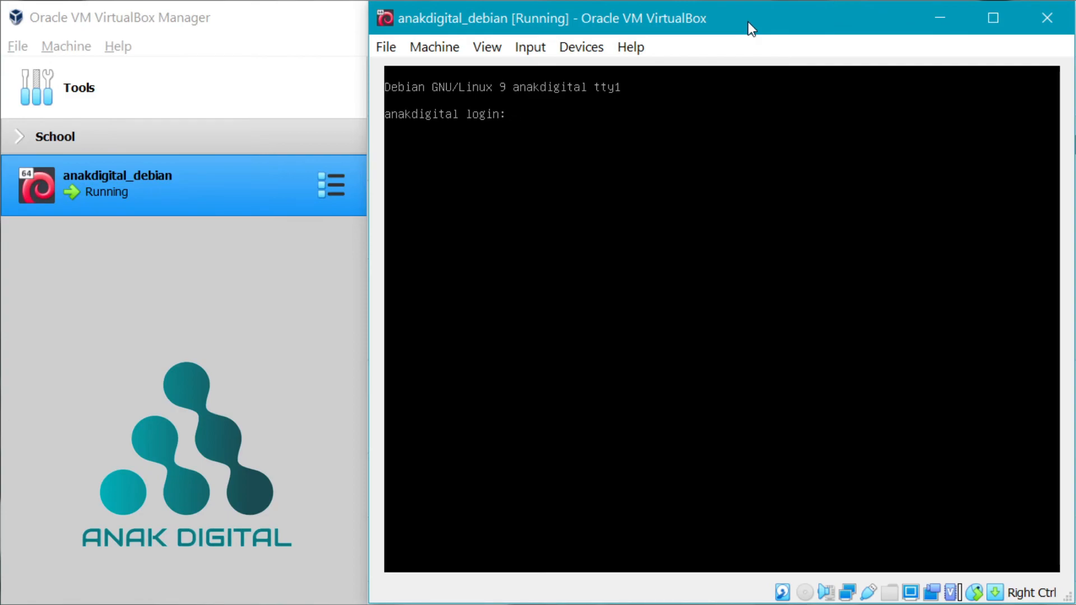
- Log in with the regular user's name and password, then run su to get a root shell
type("anakdigi")
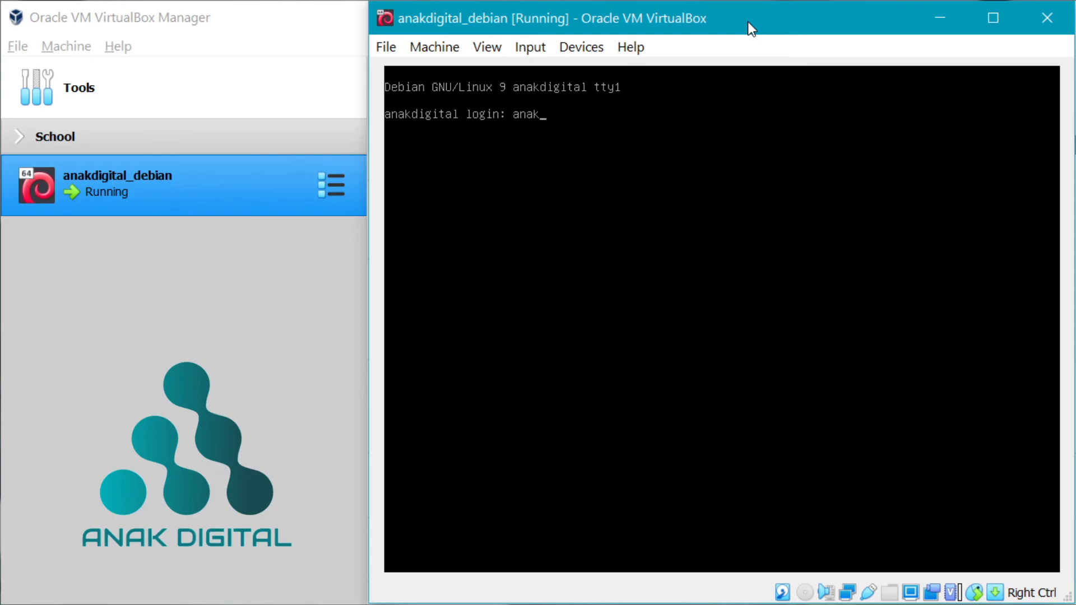
type("tal")
key("Return")
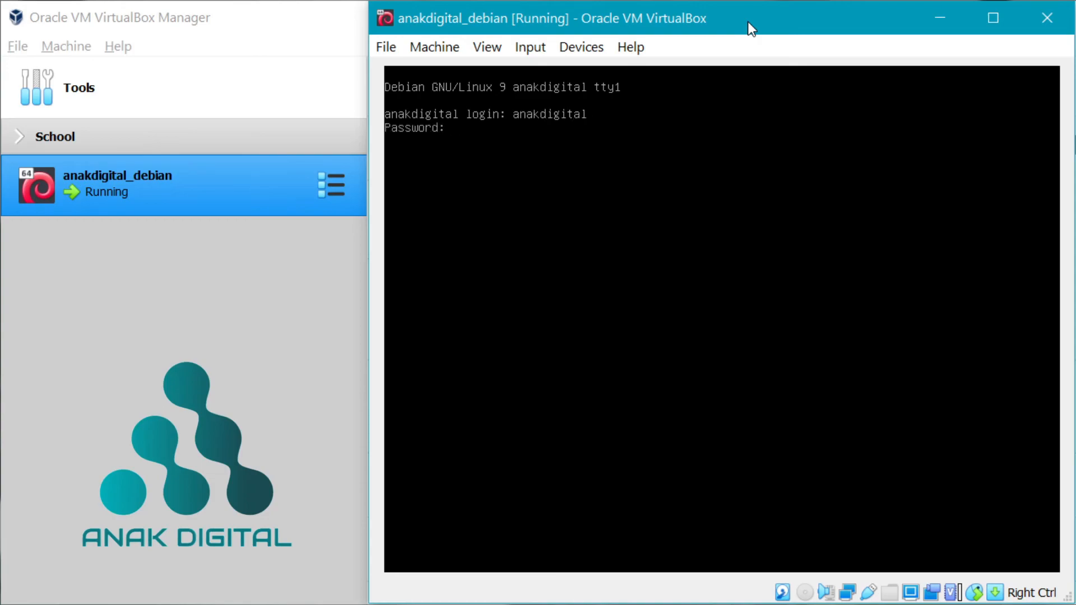
key("Return")
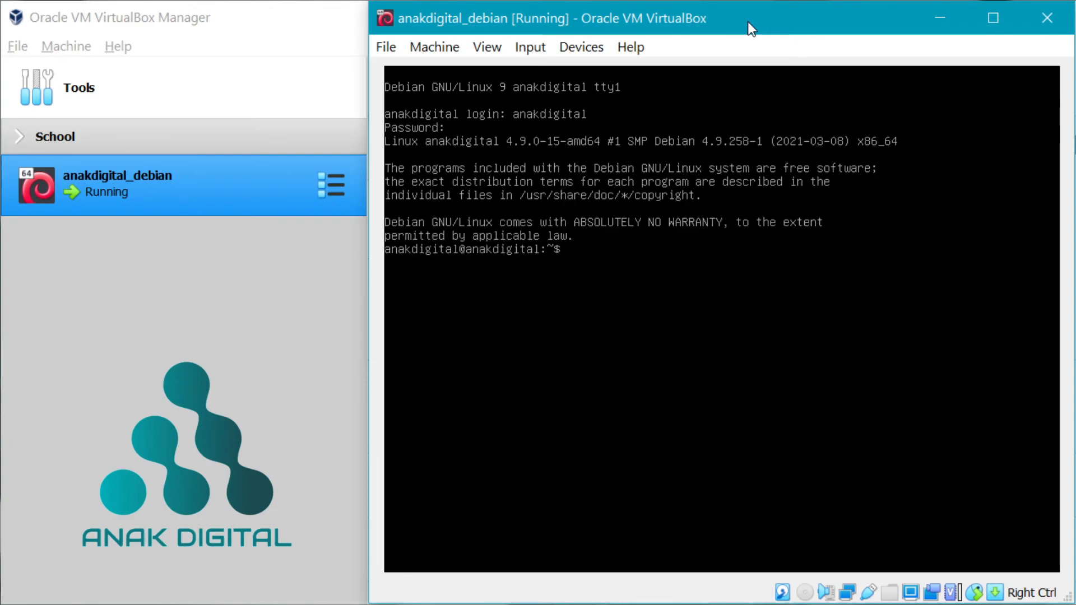
type("su")
key("Return")
key("Return")
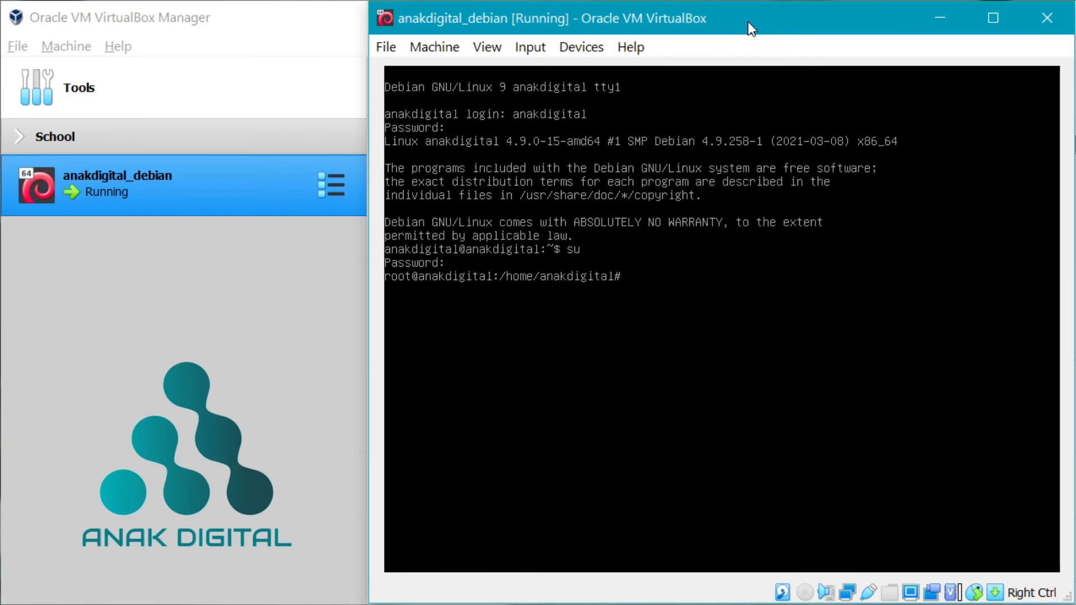
- Run ip a to show enp0s3 at 192.168.1.100/24, then type ping 192.168.1.1
type("ip a")
key("Return")
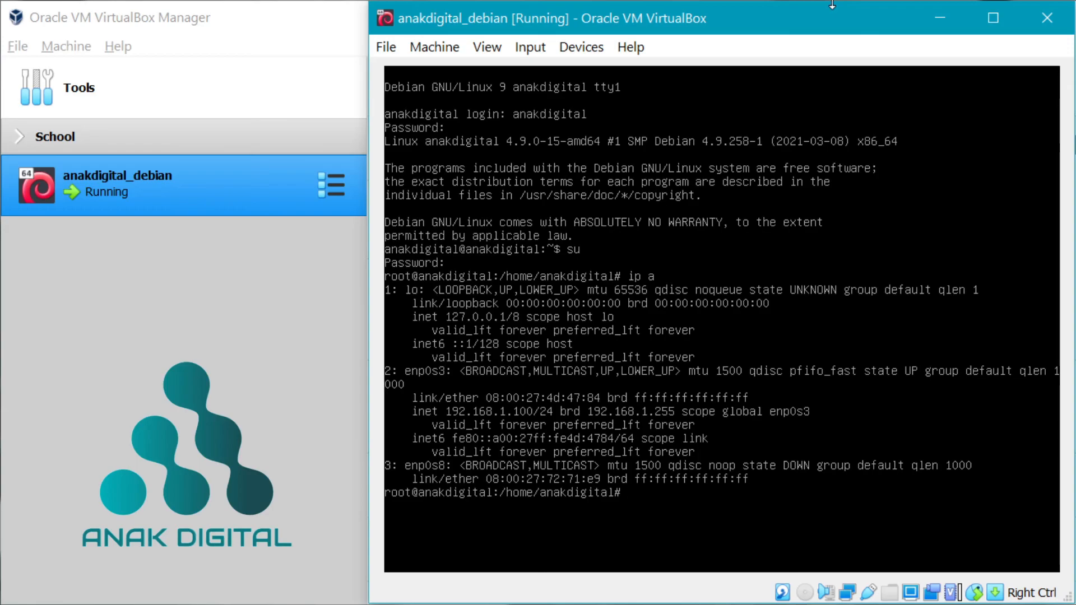
type("ping 192.168.1.1")
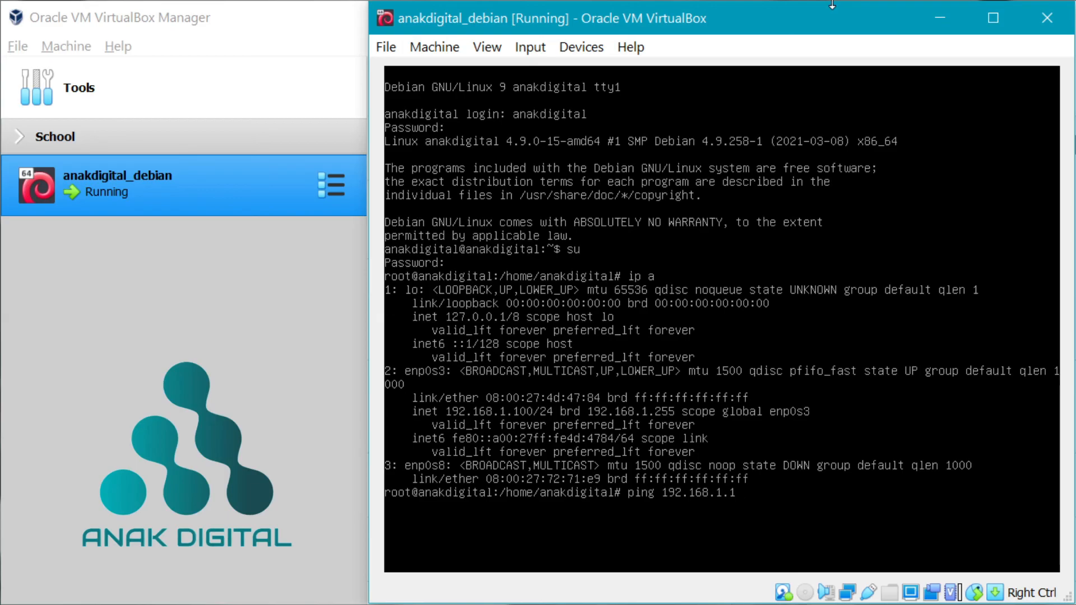
- Ping gateway 192.168.1.1 until 8 replies arrive with 0% loss, then stop it
key("Return")
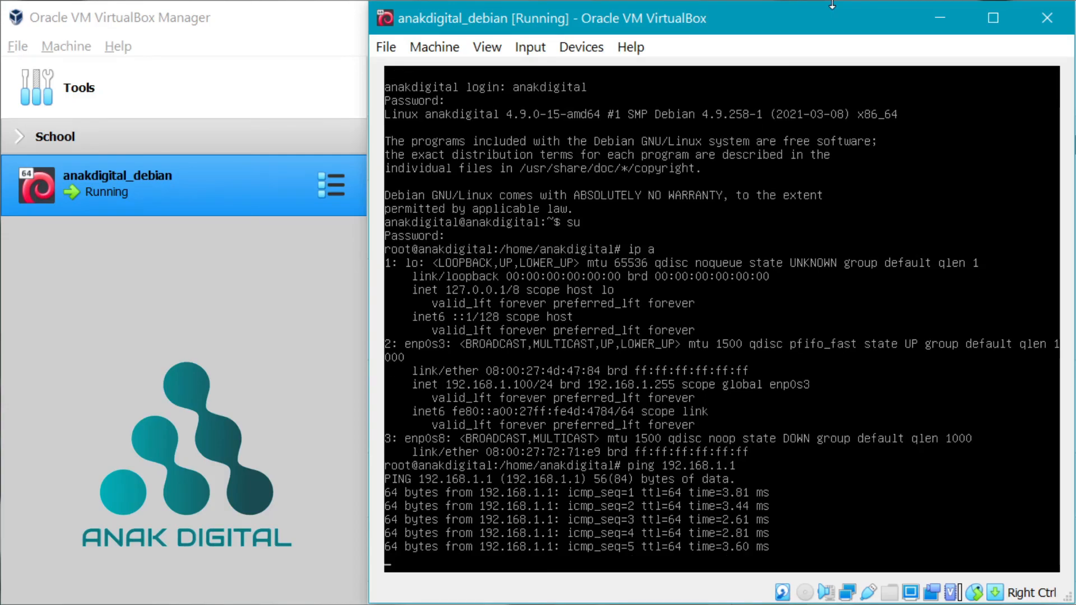
key("ctrl+c")
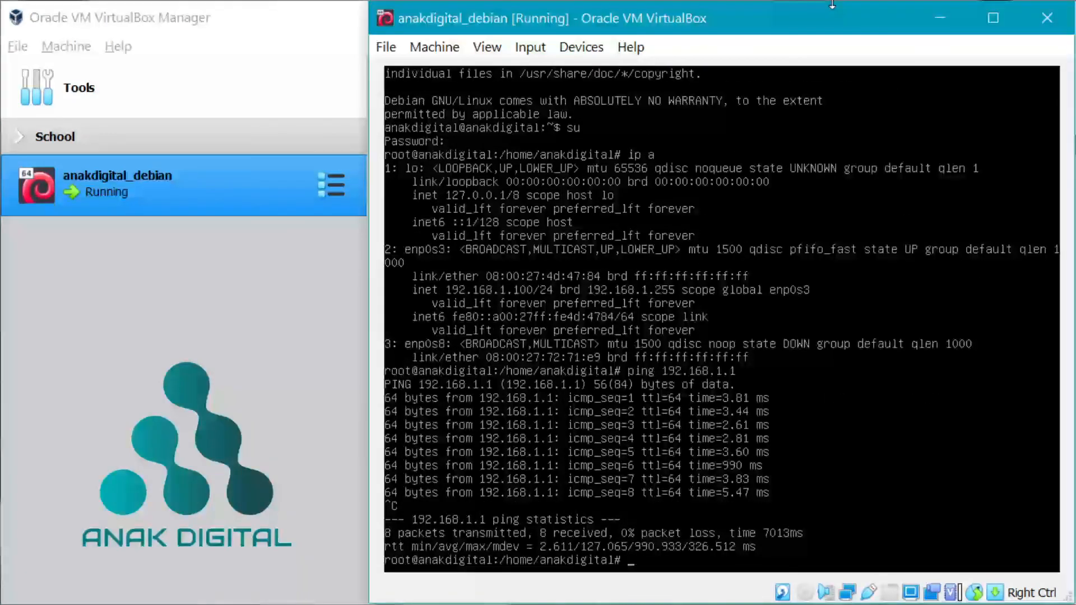
key("Return")
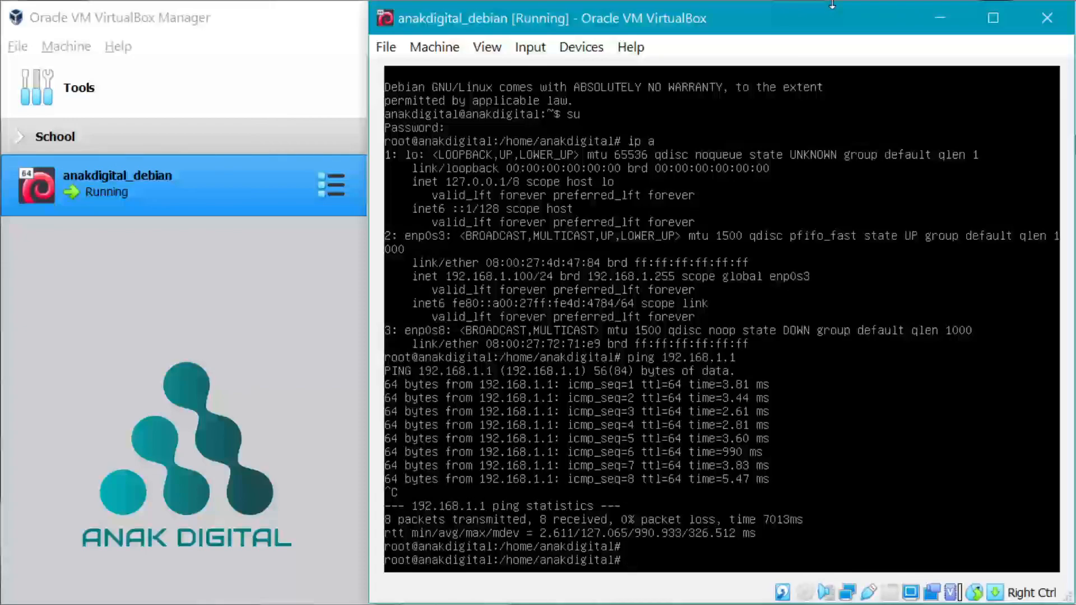
- Ping google.com and stop after 16 replies with 0% packet loss
type("ping google.com")
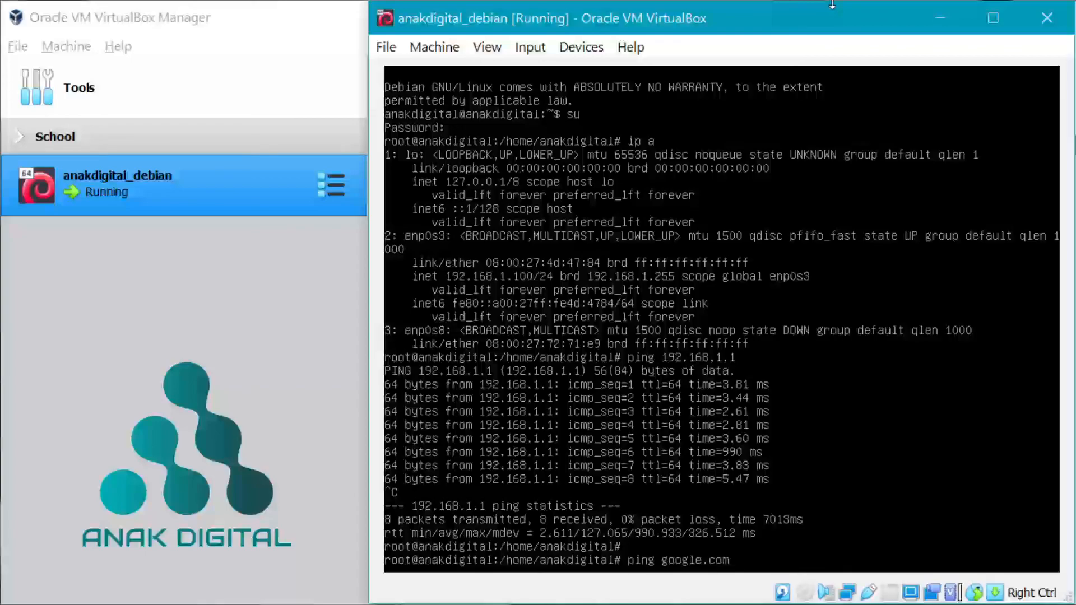
key("Return")
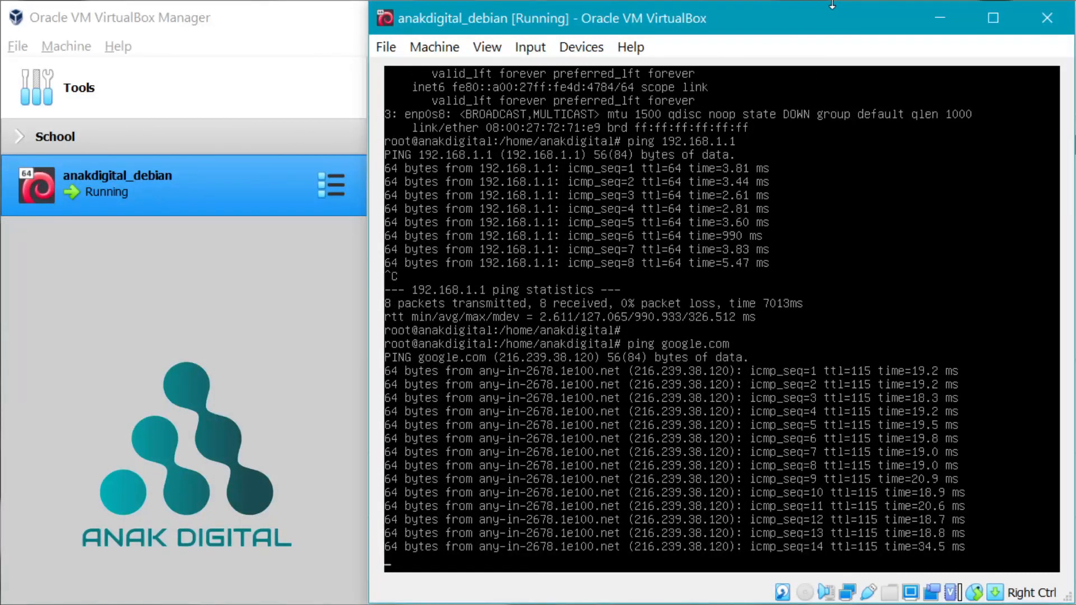
key("ctrl+c")
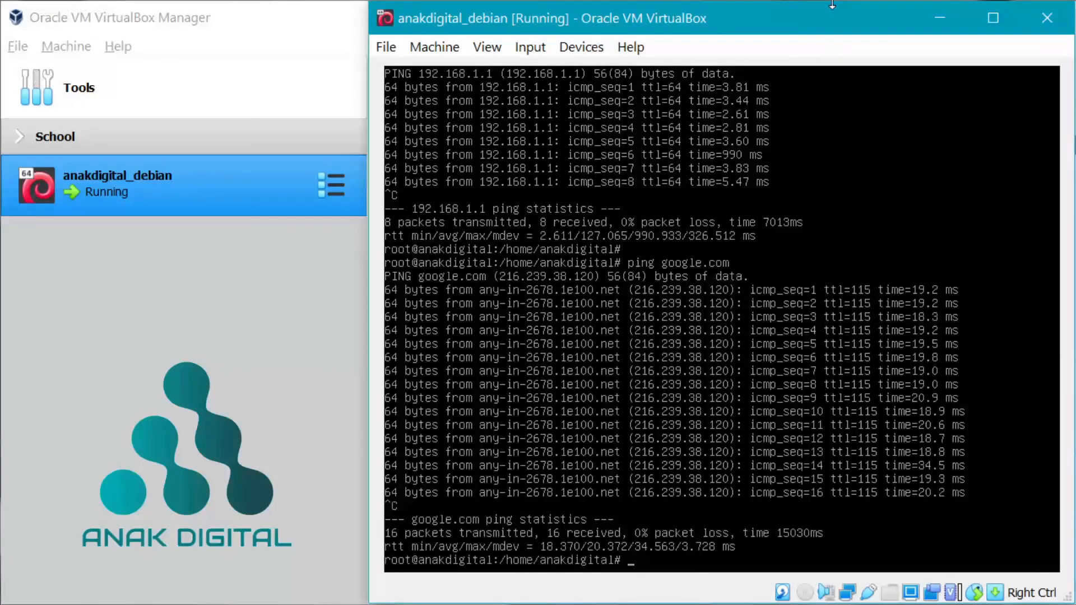